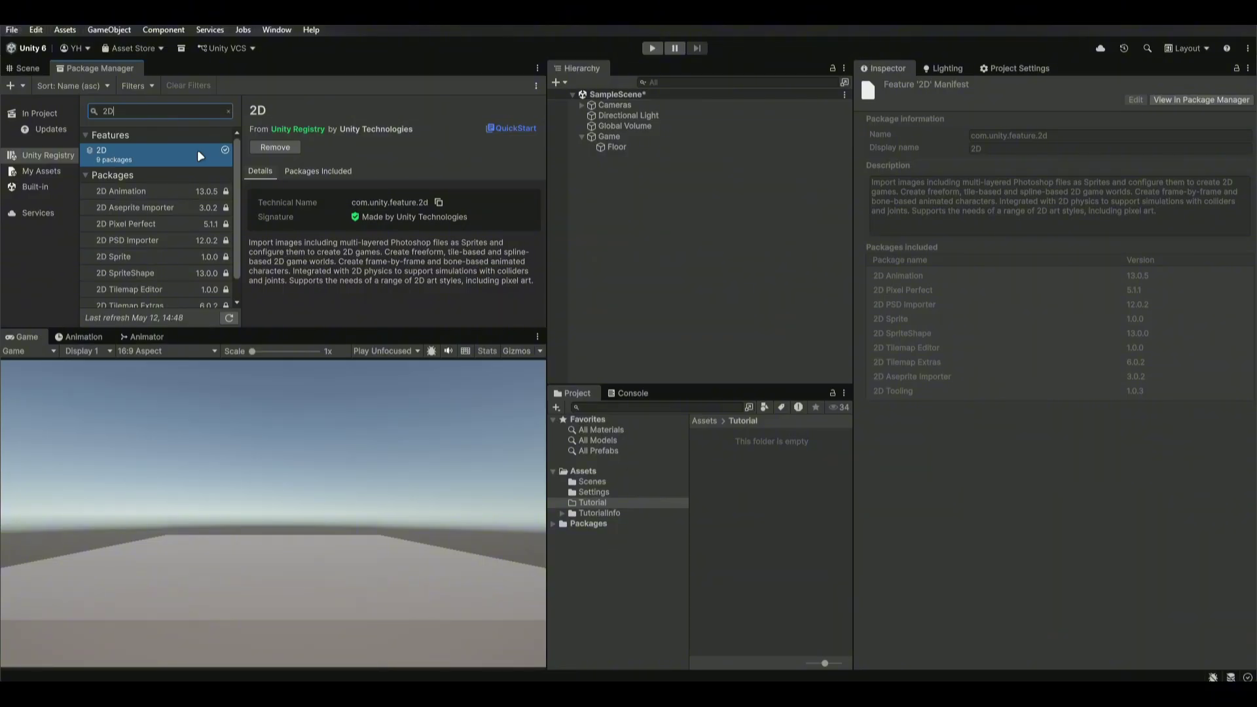
Search the Unity Registry packages for cinemachine, then return to the scene.
left_click(168, 112)
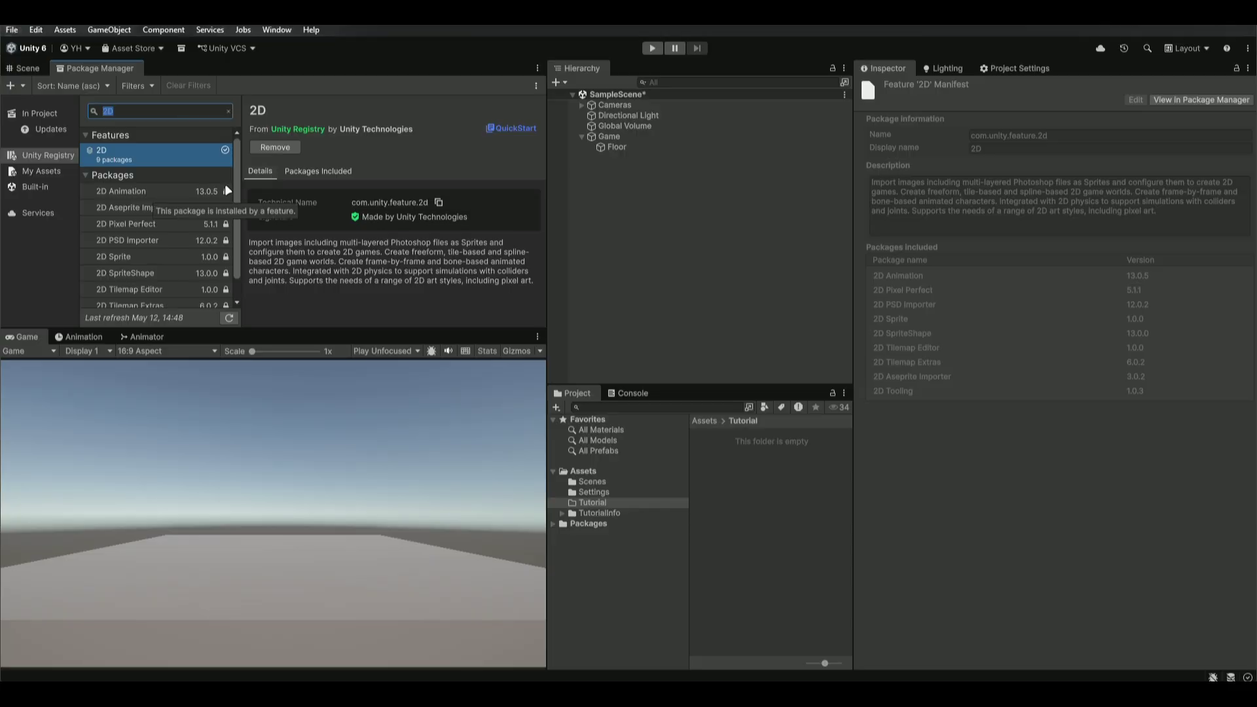
type("cinemachine")
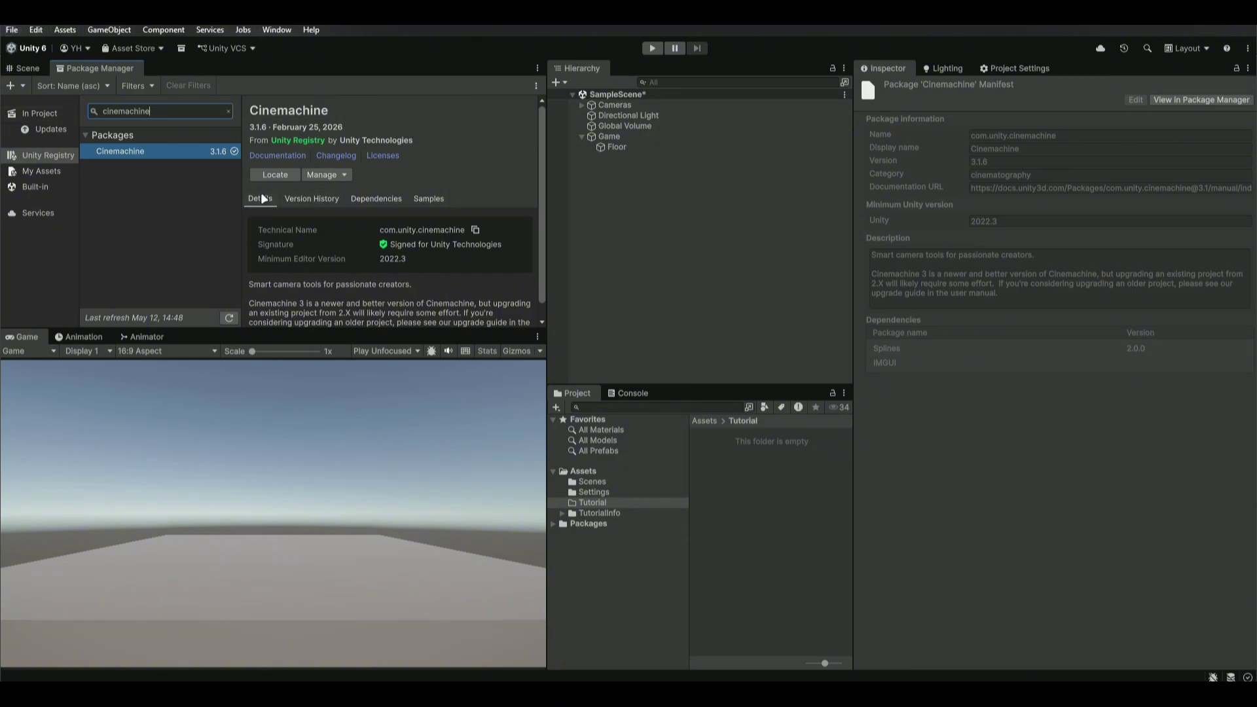
left_click(32, 68)
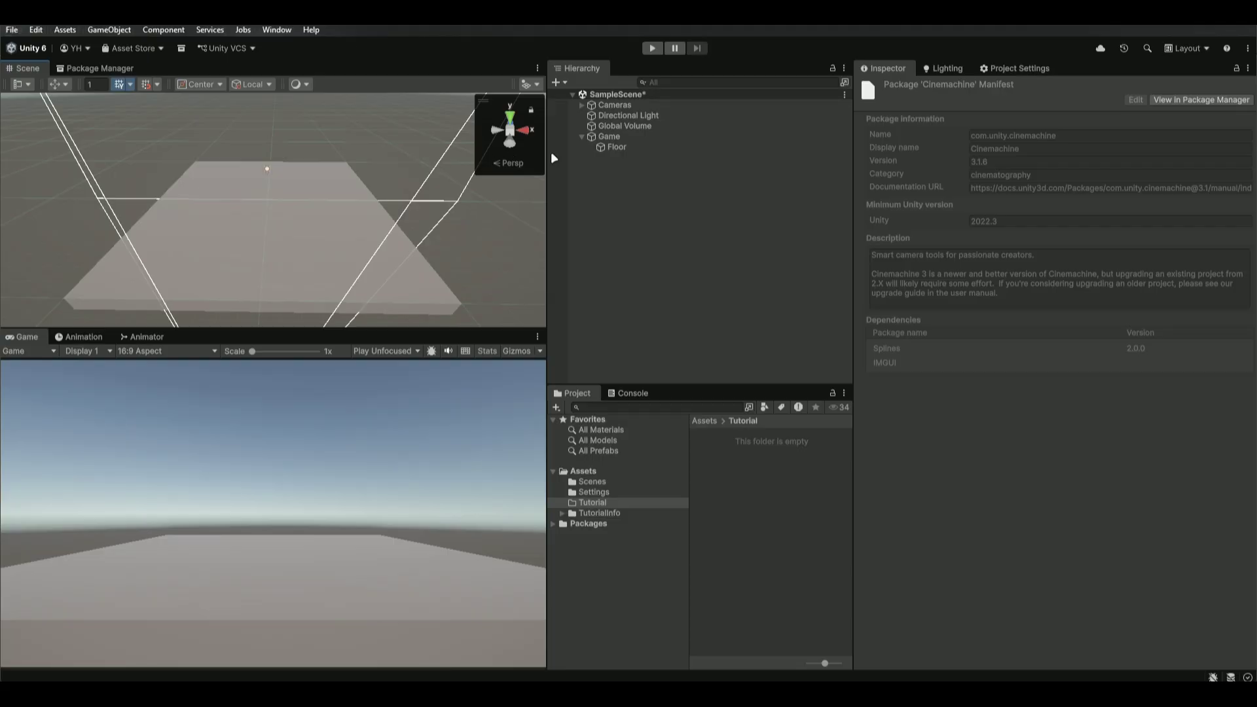
Inspect the Floor object's transform and components in the scene.
left_click(598, 146)
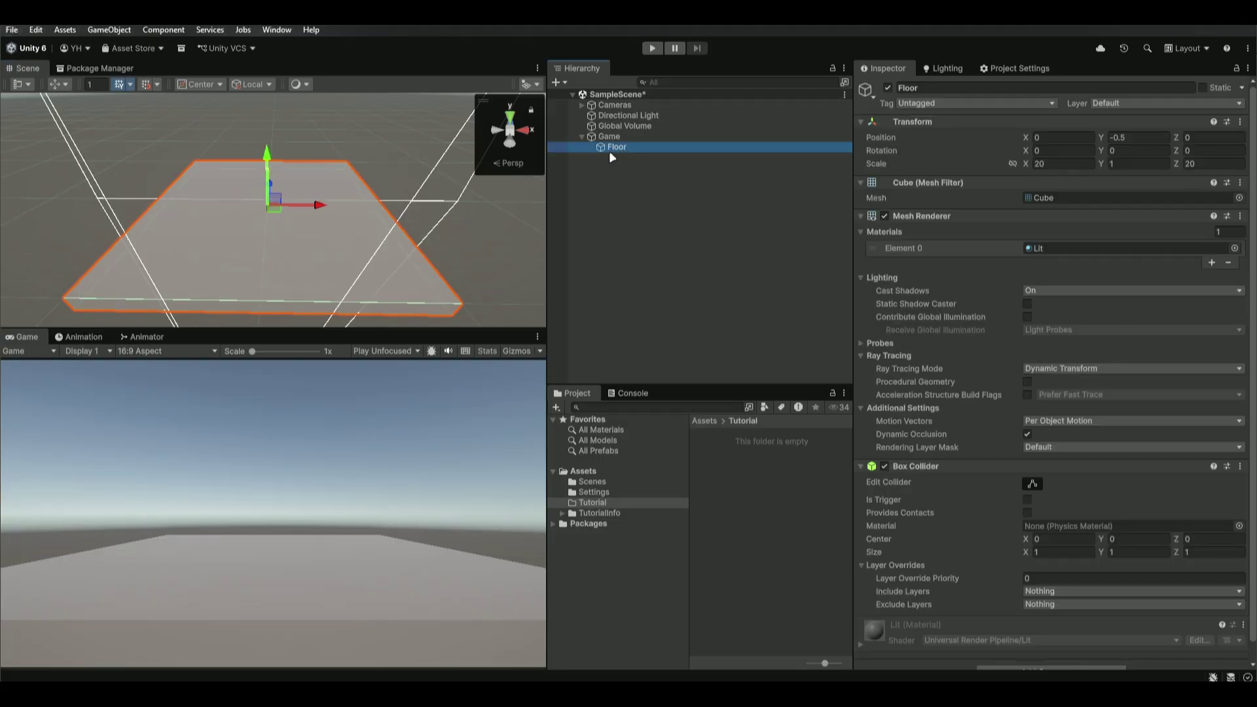
left_click(497, 239)
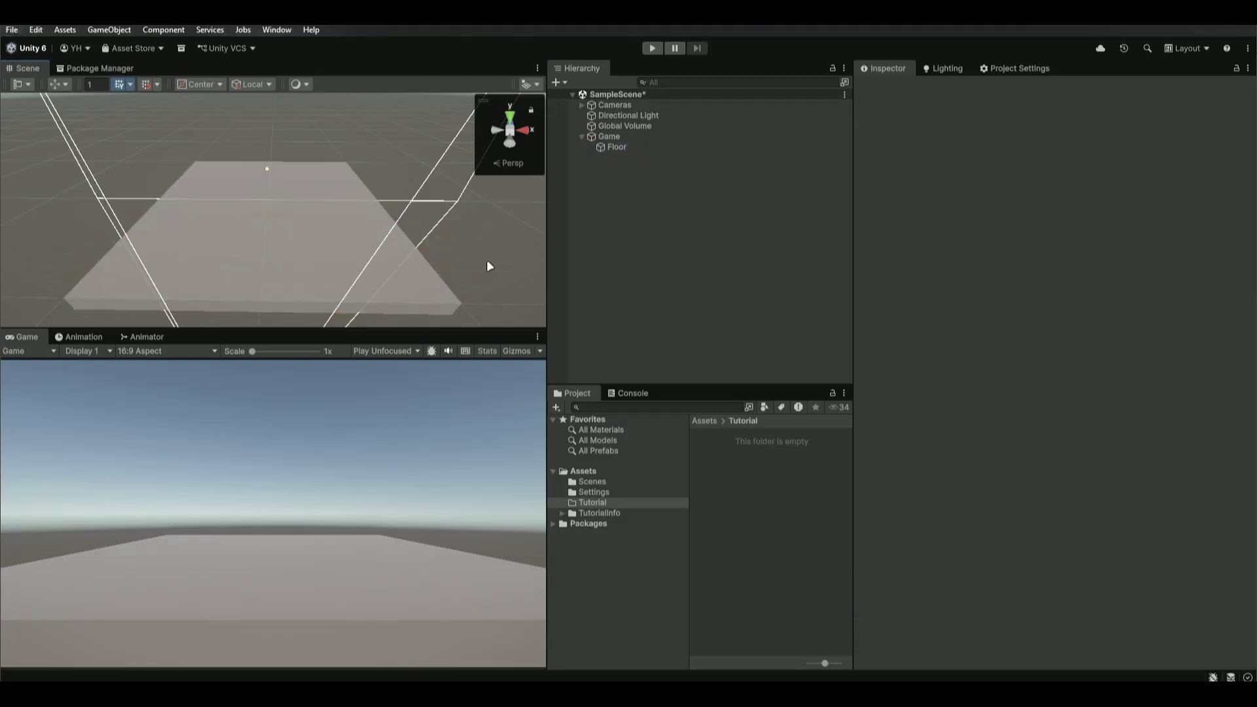
scroll(489, 259, "up", 5)
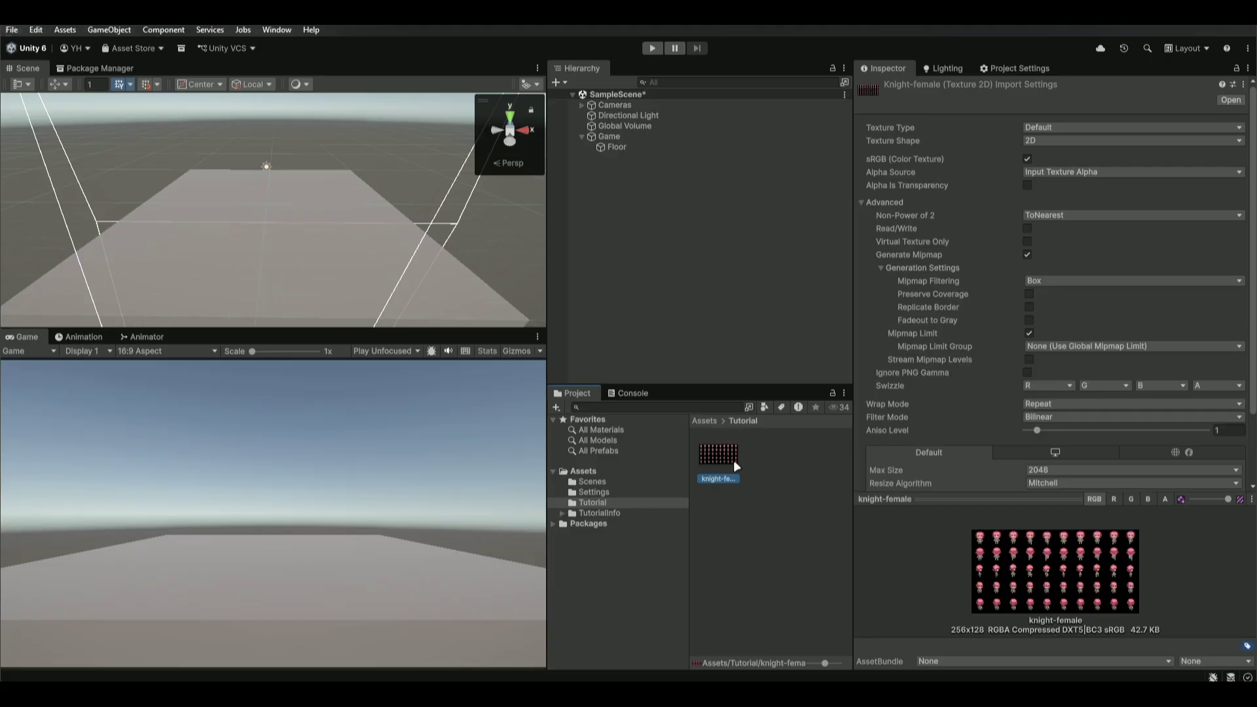
Set the knight-female texture to type Sprite (2D and UI), Sprite Mode Multiple and 16 pixels per unit.
left_click(949, 128)
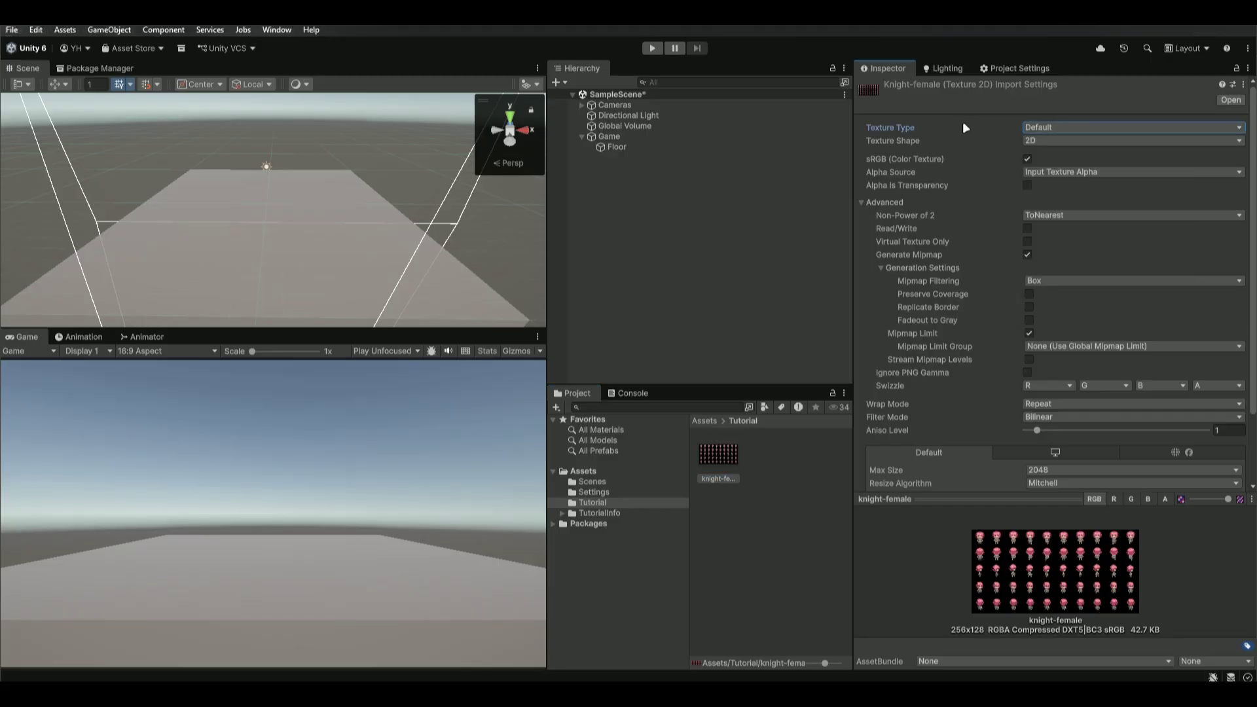
left_click(1032, 127)
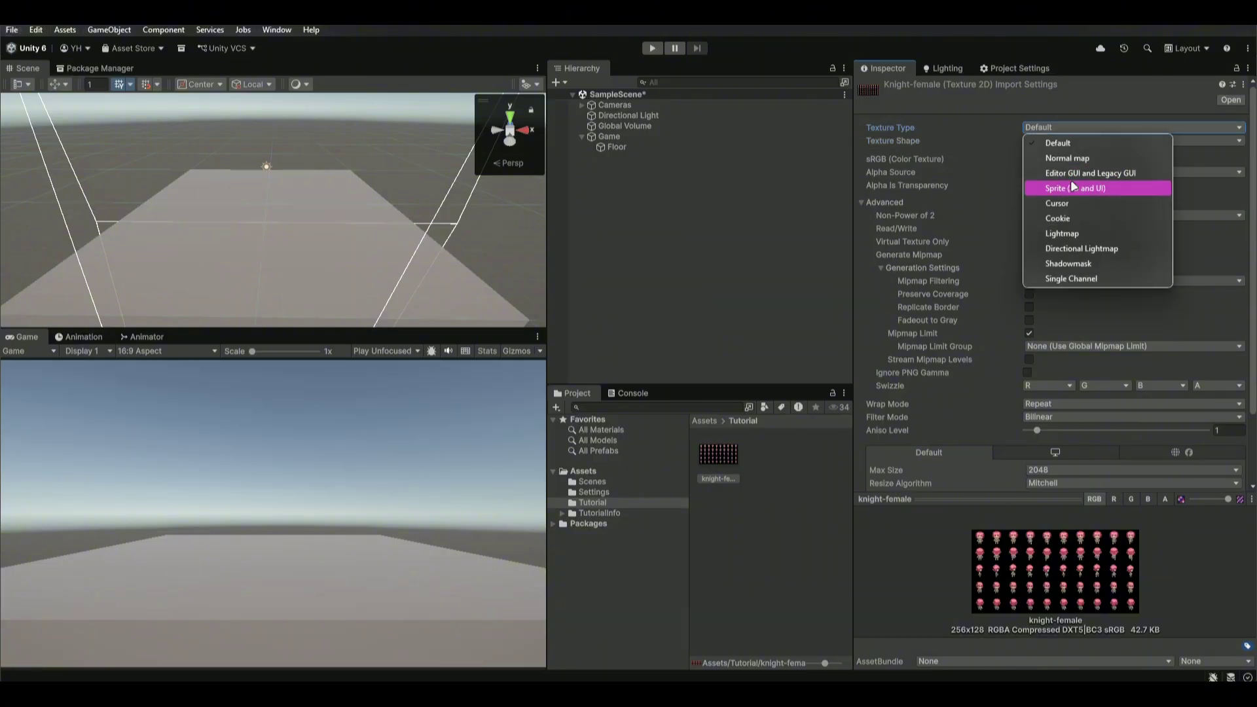
left_click(1048, 180)
left_click(1048, 164)
left_click(1051, 188)
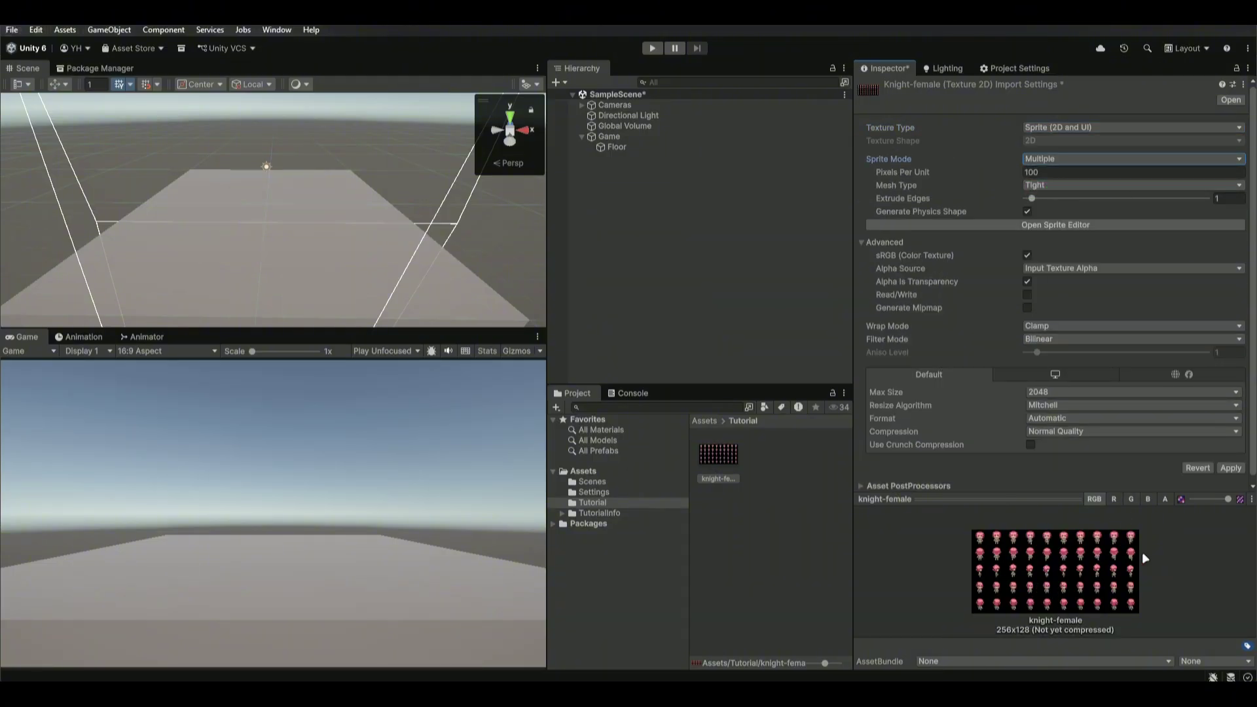
left_click(1051, 173)
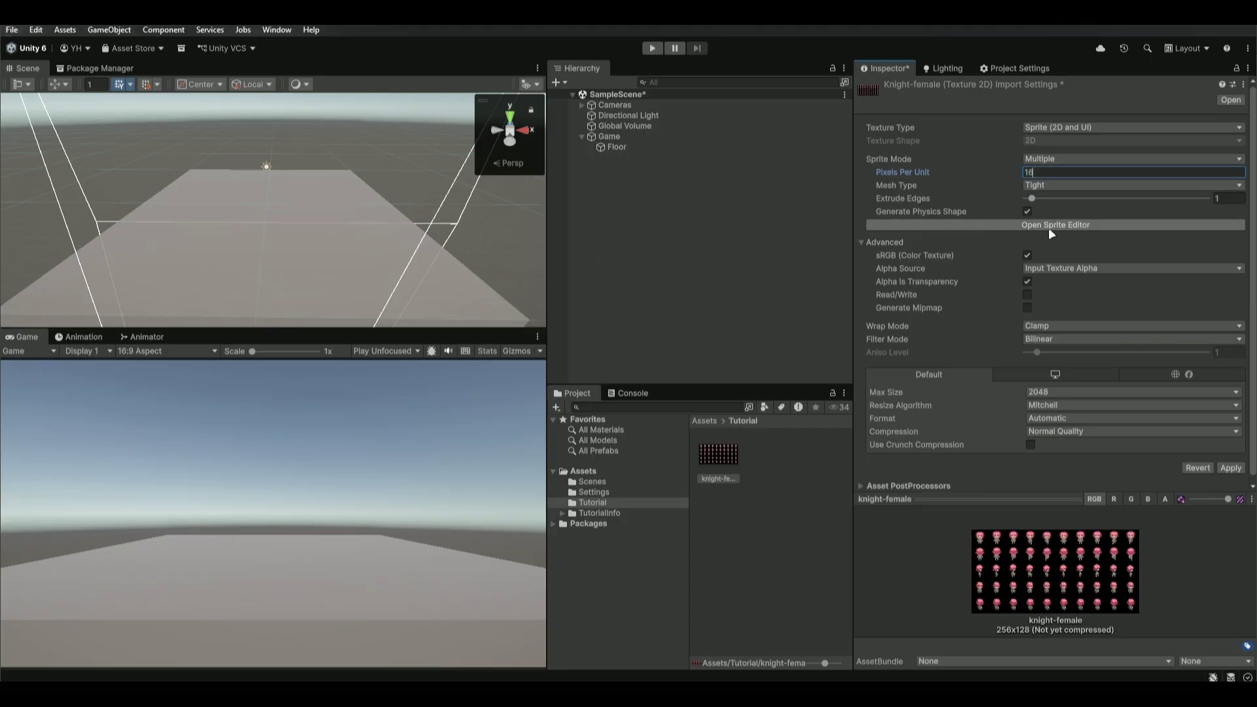
Set the knight-female texture's filter mode to Point (no filter) and compression to None, and apply the import settings.
left_click(1074, 338)
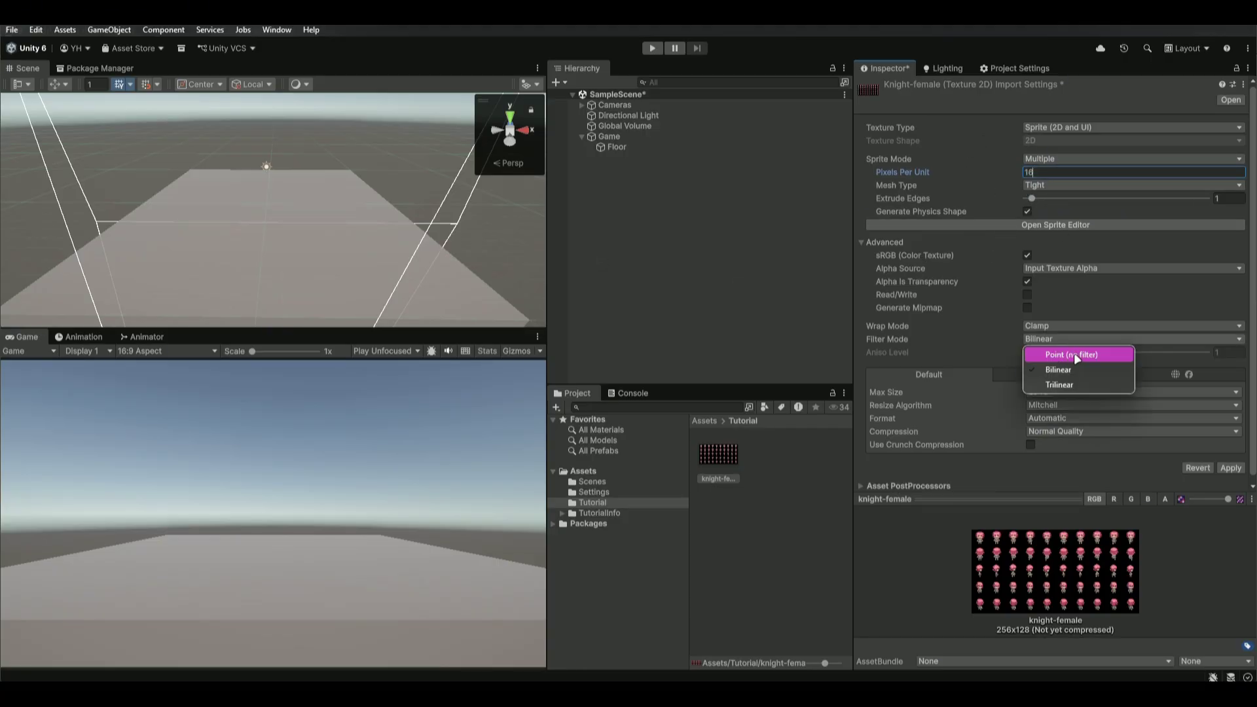
left_click(1071, 355)
left_click(1074, 431)
left_click(1078, 448)
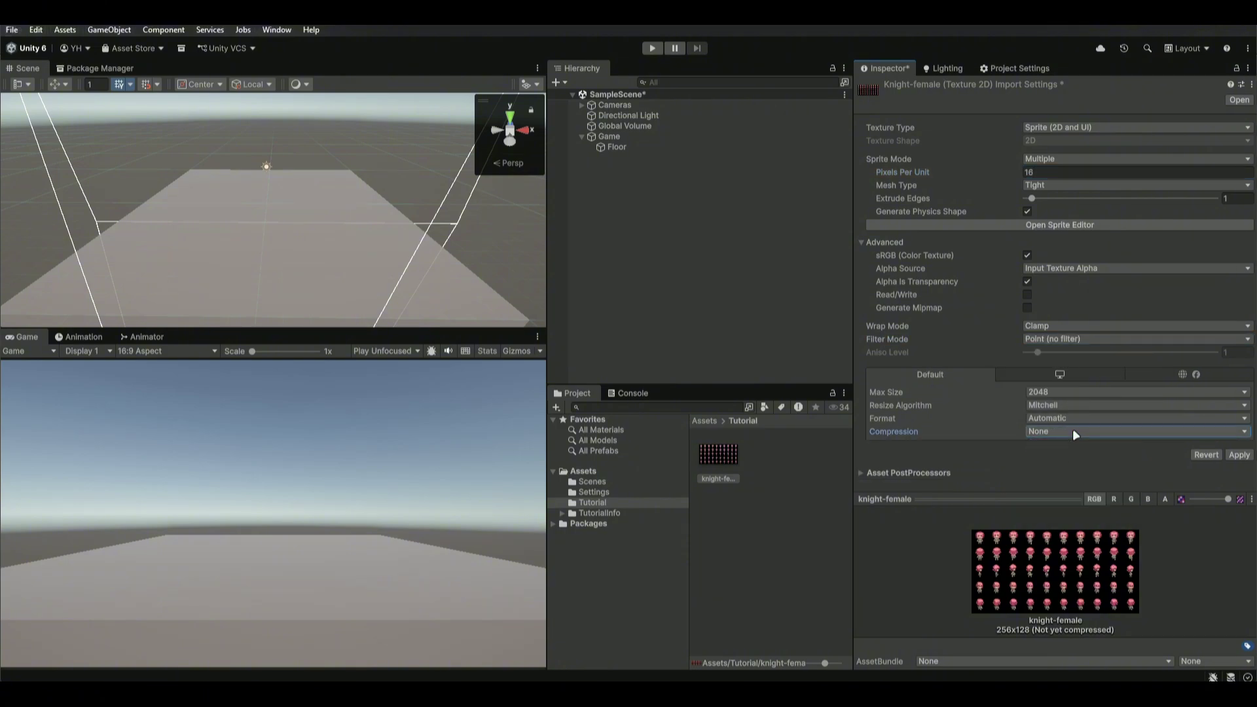
left_click(1235, 454)
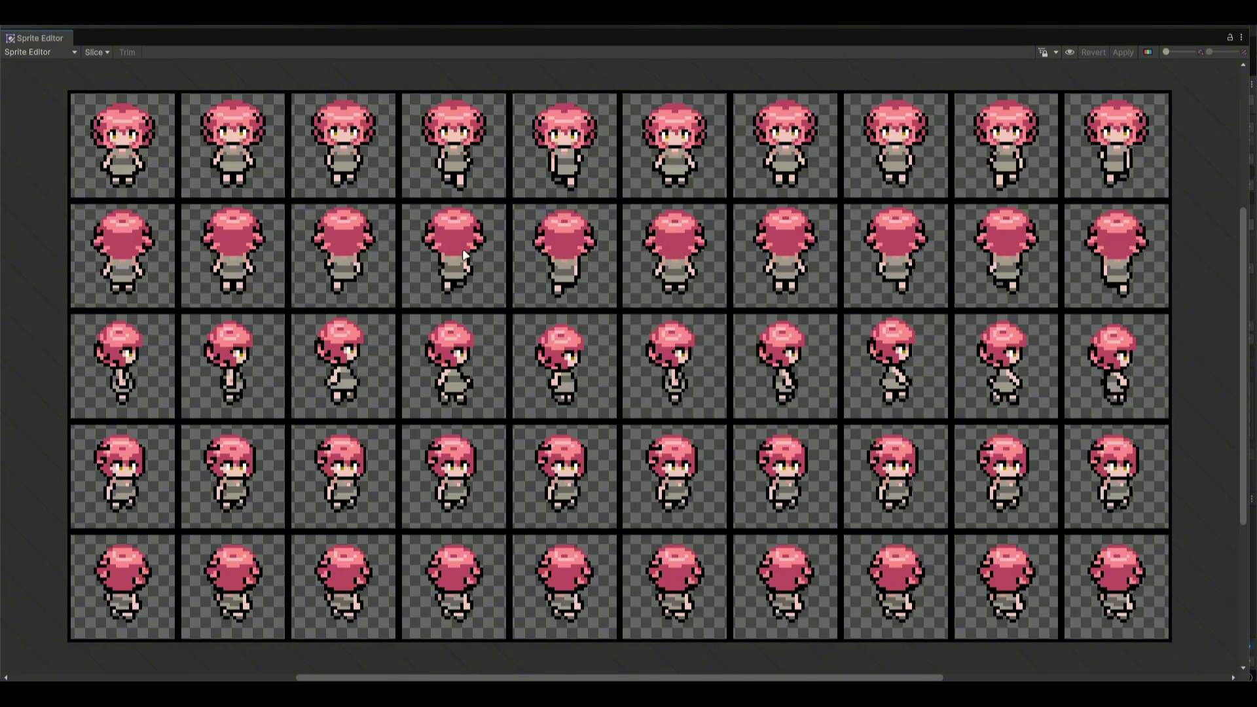
Configure the sprite sheet slicing as Grid By Cell Size with a pixel size of 32 by 32.
left_click(94, 51)
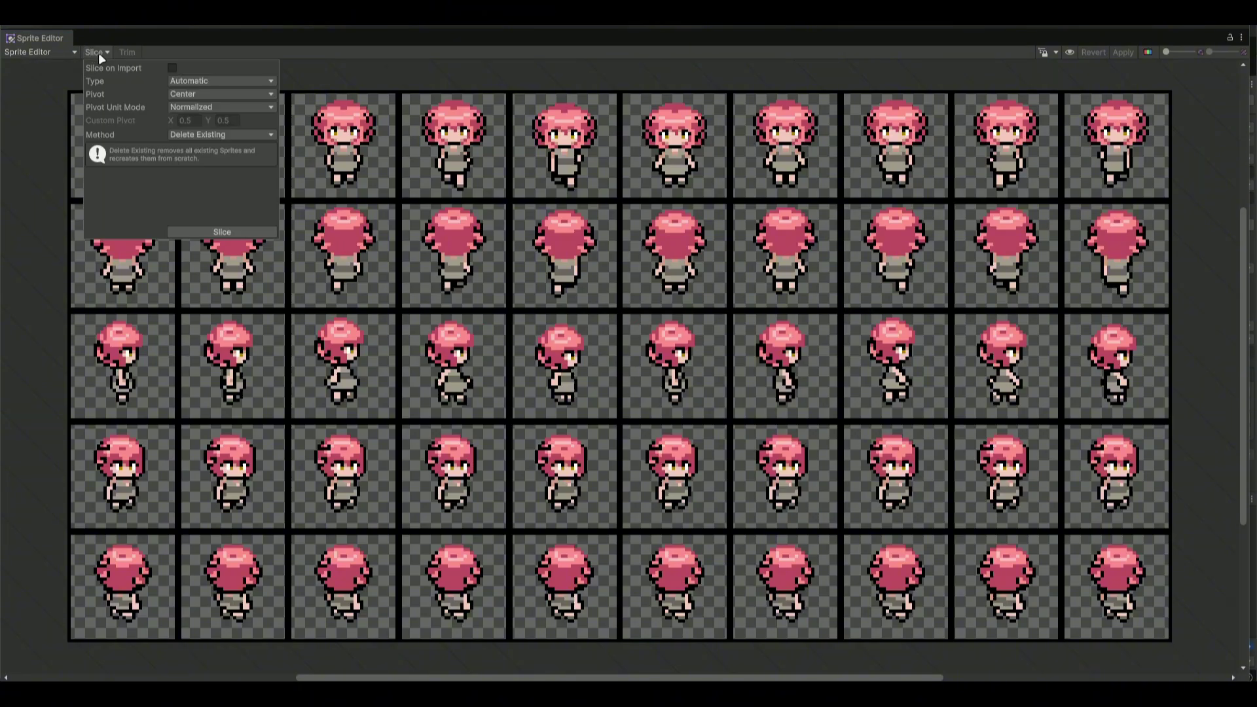
left_click(232, 82)
left_click(216, 109)
left_click(193, 95)
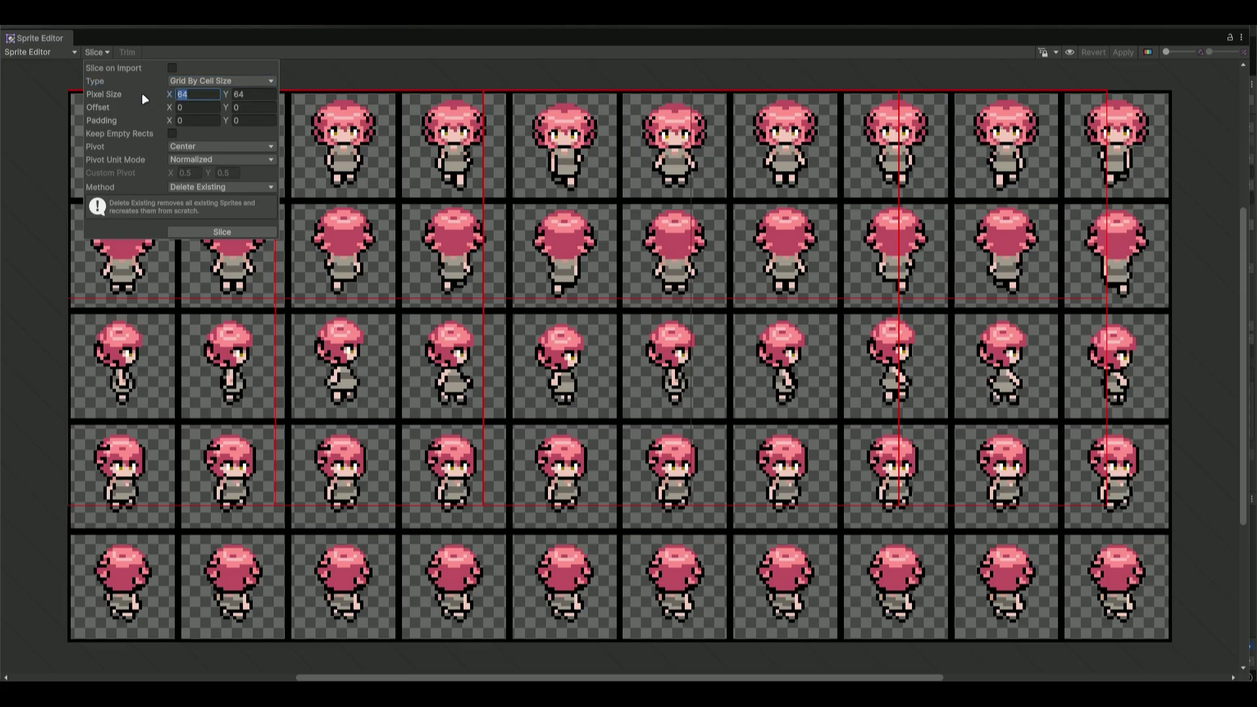
left_click(249, 94)
type("32")
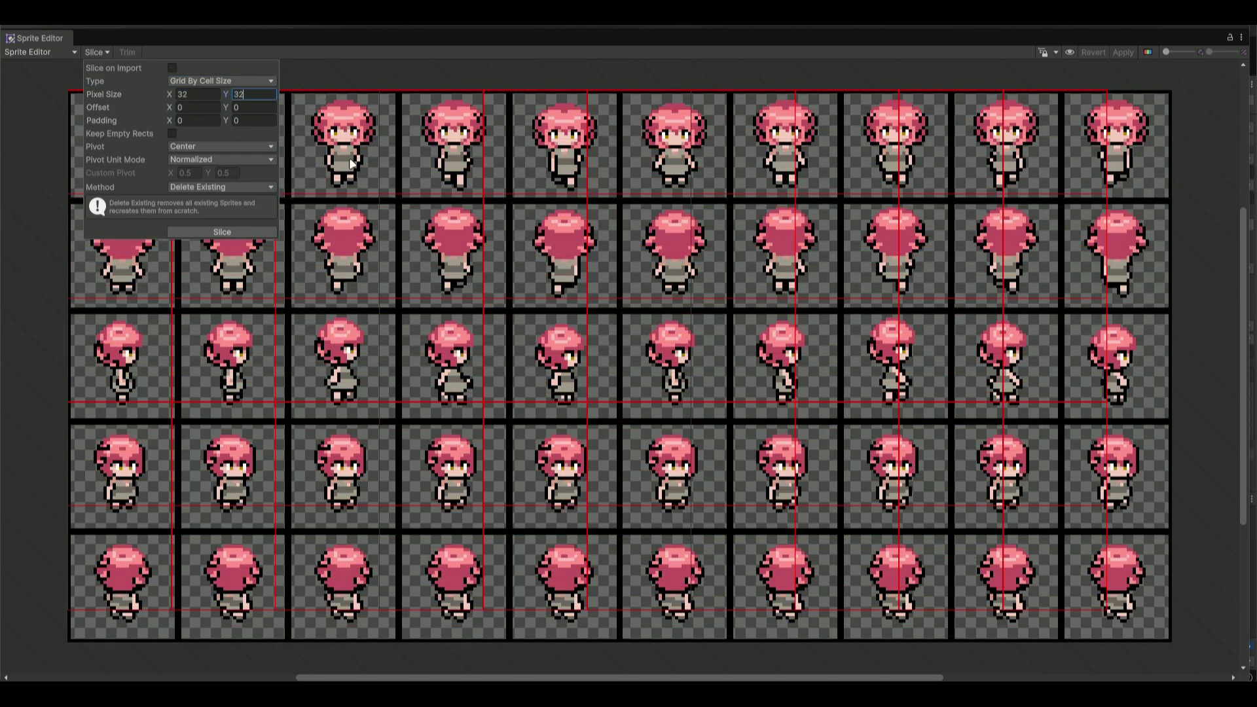
Set the slicing grid's offset to X 1, Y 1 and its padding to X 2, Y 2.
left_click(193, 108)
type("1")
left_click(253, 107)
type("1")
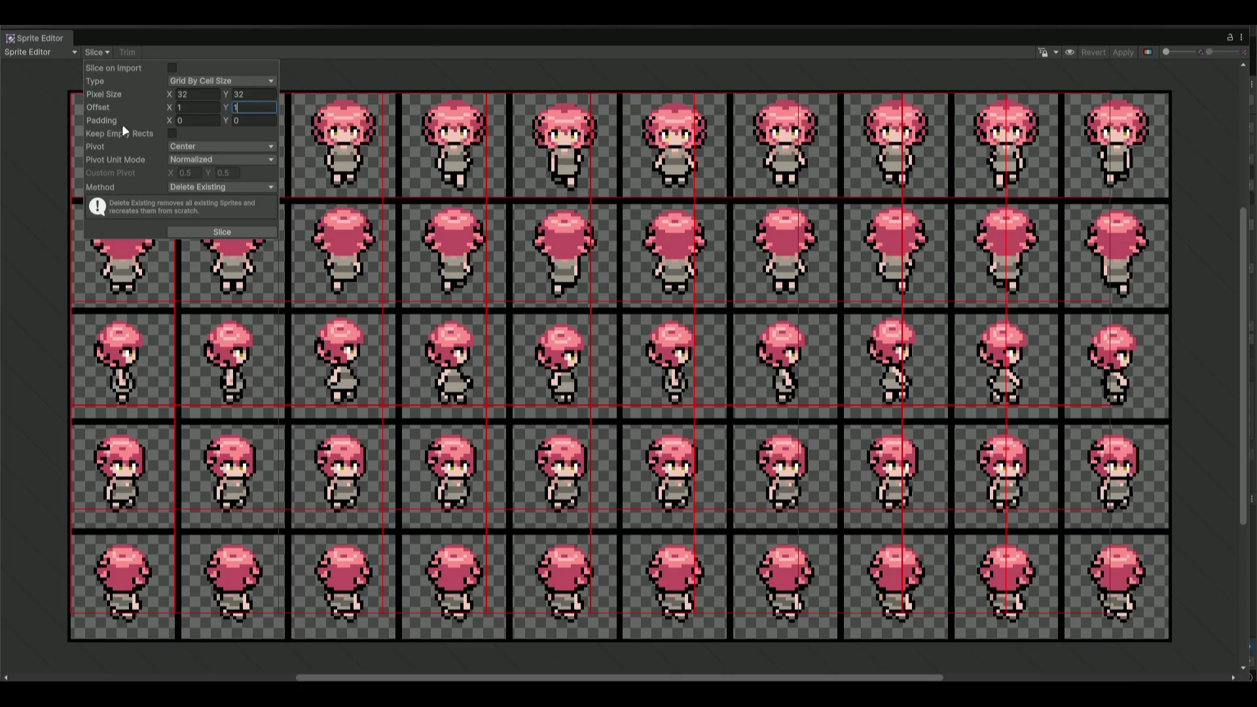
left_click(208, 119)
type("2")
left_click(244, 120)
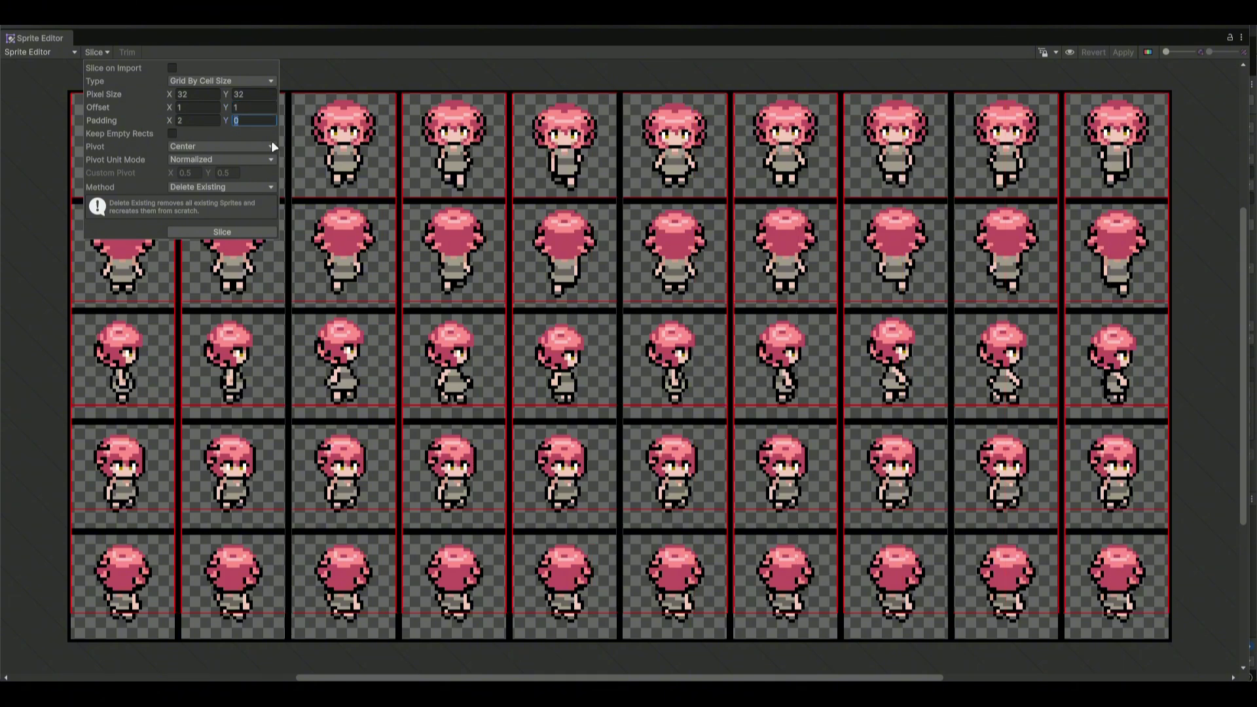
type("2")
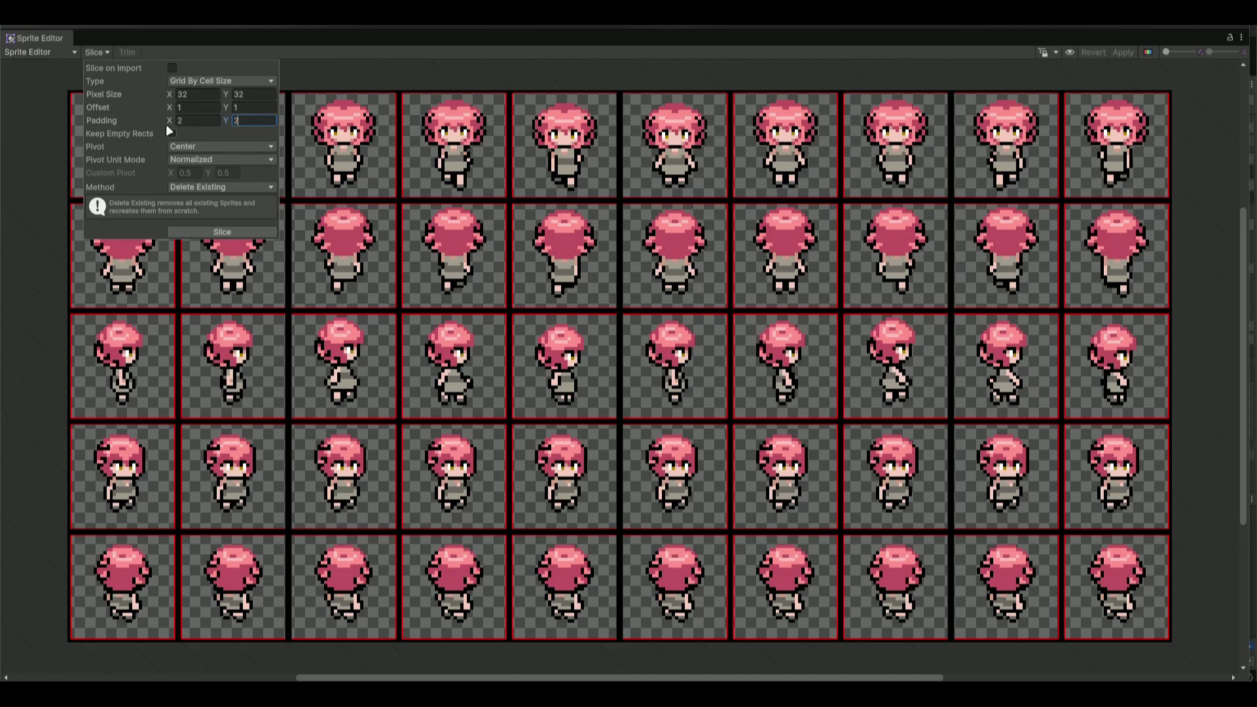
Use a custom pivot in Pixels at X 16, Y 3 and slice the sprite sheet.
left_click(195, 146)
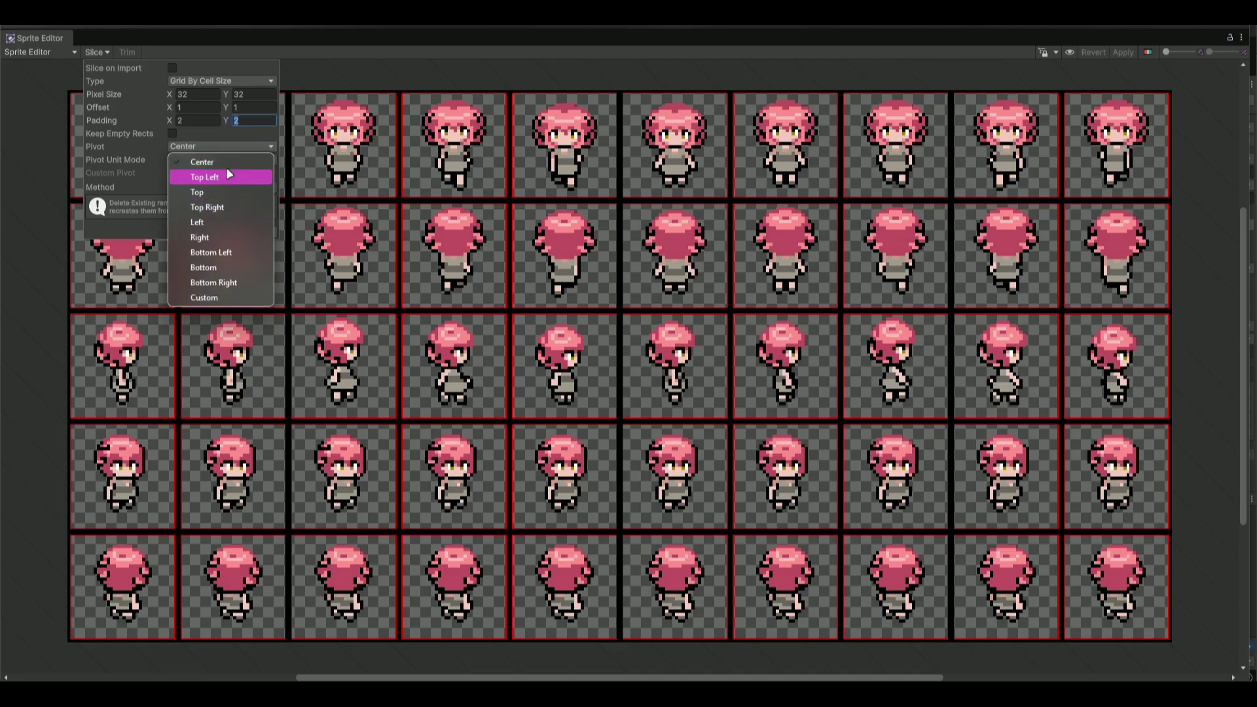
left_click(224, 297)
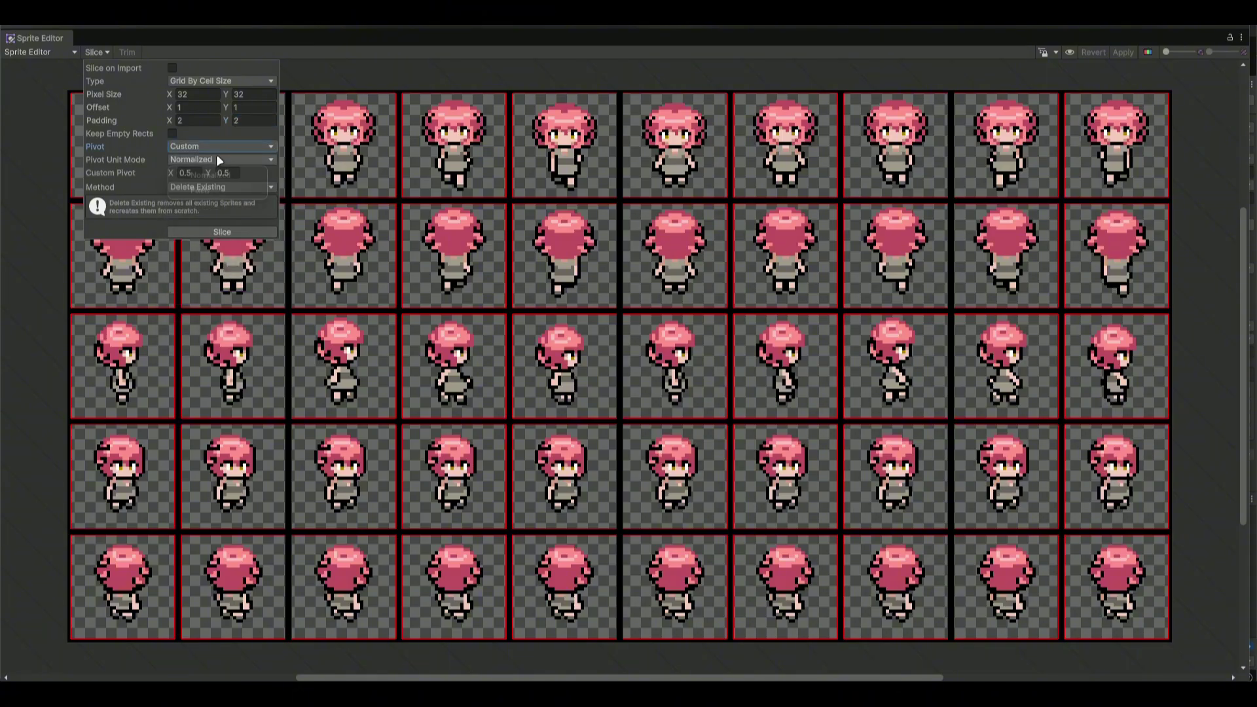
left_click(217, 159)
left_click(221, 182)
left_click(226, 173)
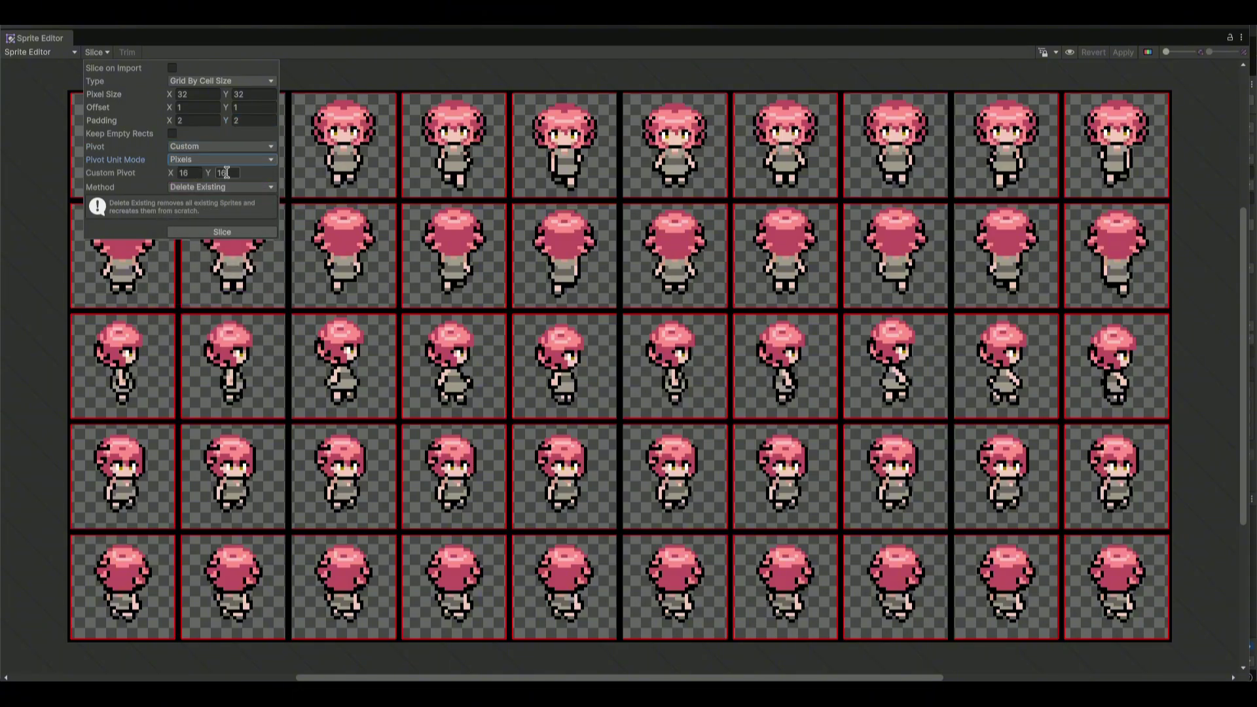
type("3")
left_click(215, 233)
Select the sheet's first sprite and try a custom pivot X of 32.
scroll(276, 236, "up", 3)
left_click(276, 239)
scroll(241, 330, "up", 3)
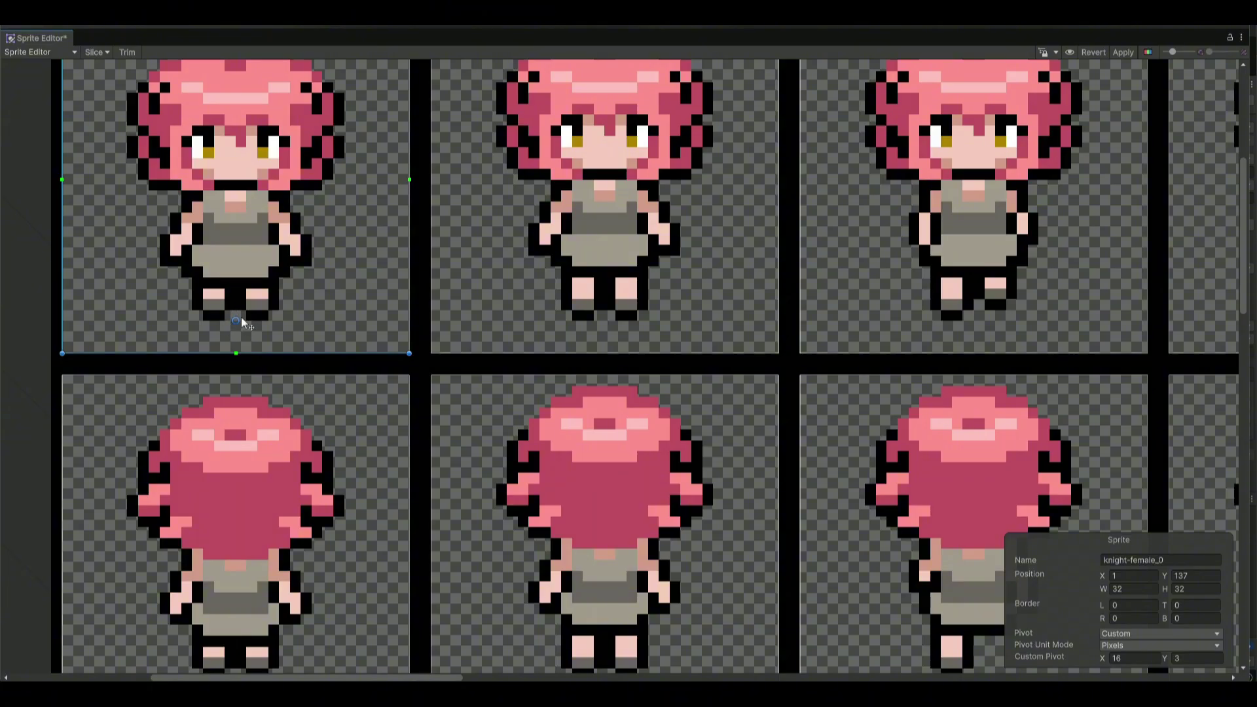
middle_click_drag(229, 327, 514, 357)
left_click(1140, 660)
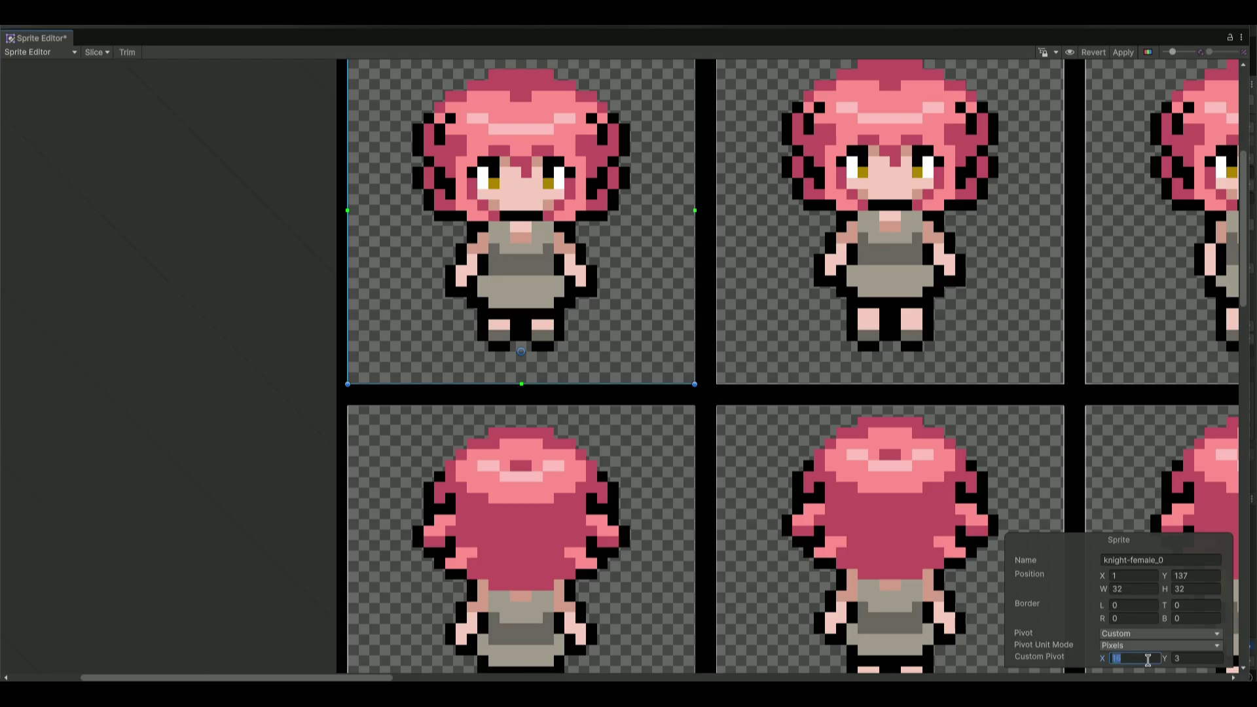
type("0")
key("BackSpace")
type("32")
scroll(694, 364, "up", 1)
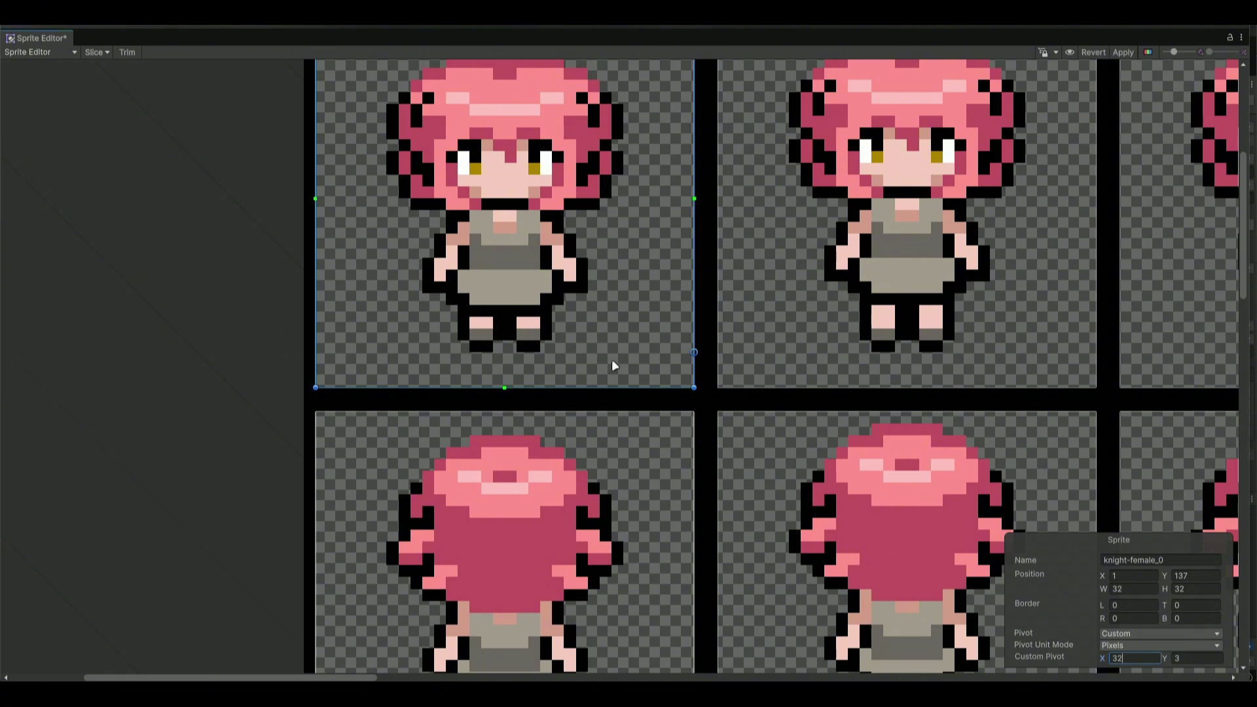
Set the first sprite's custom pivot X back to 16 and try a pivot Y of 0.
key("BackSpace")
key("BackSpace")
type("1")
key("BackSpace")
type("3")
key("BackSpace")
type("16")
key("Tab")
type("0")
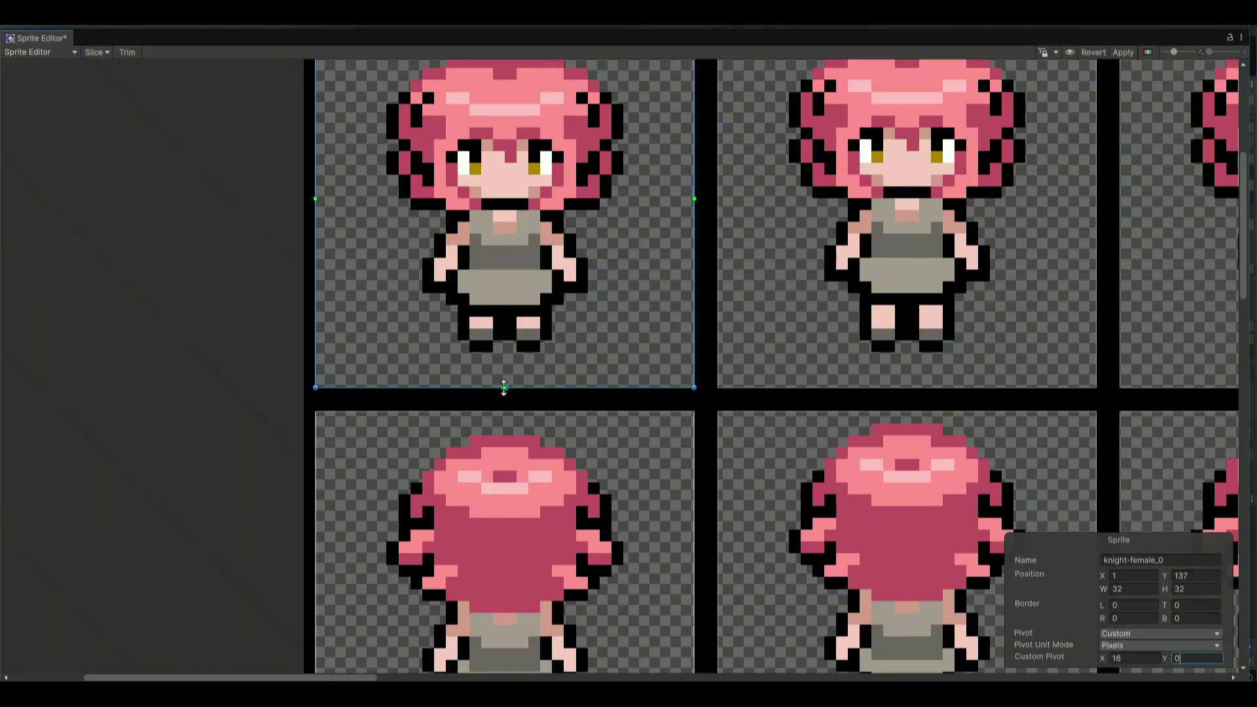
Return the first sprite's pivot to Y 3 at the character's feet and apply the sprite slicing.
left_click_drag(493, 390, 496, 354)
scroll(578, 352, "down", 5)
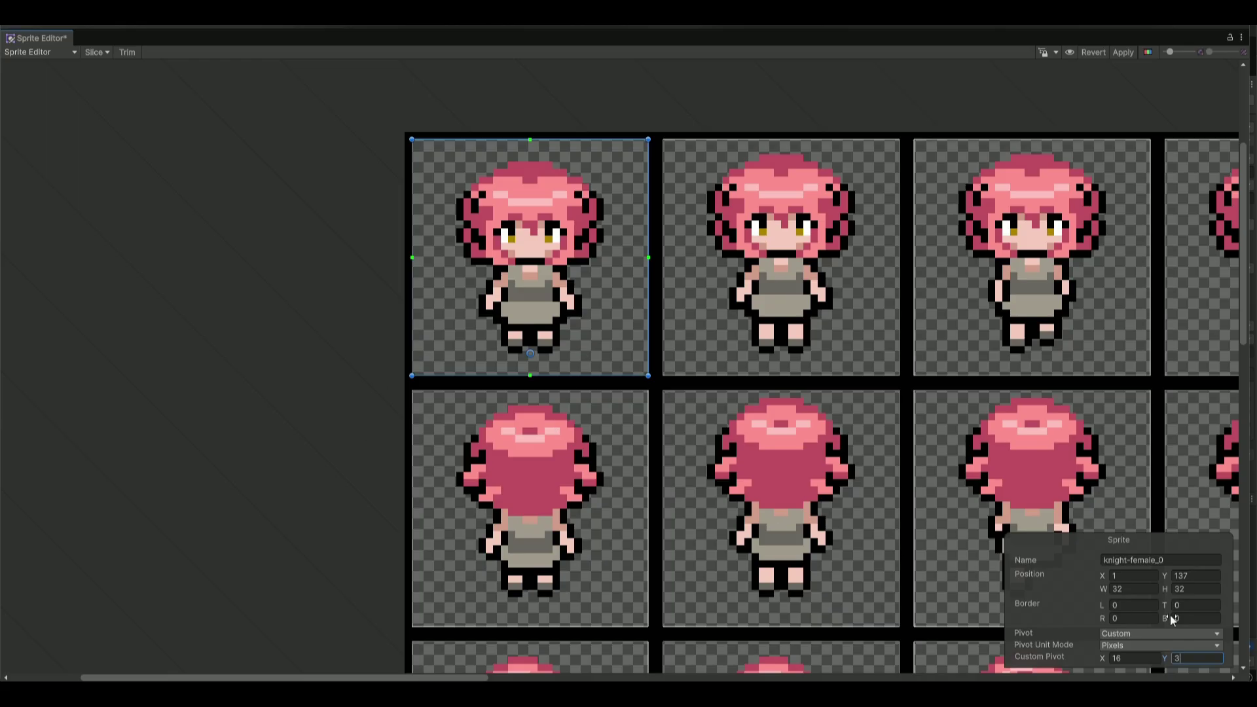
left_click(1124, 53)
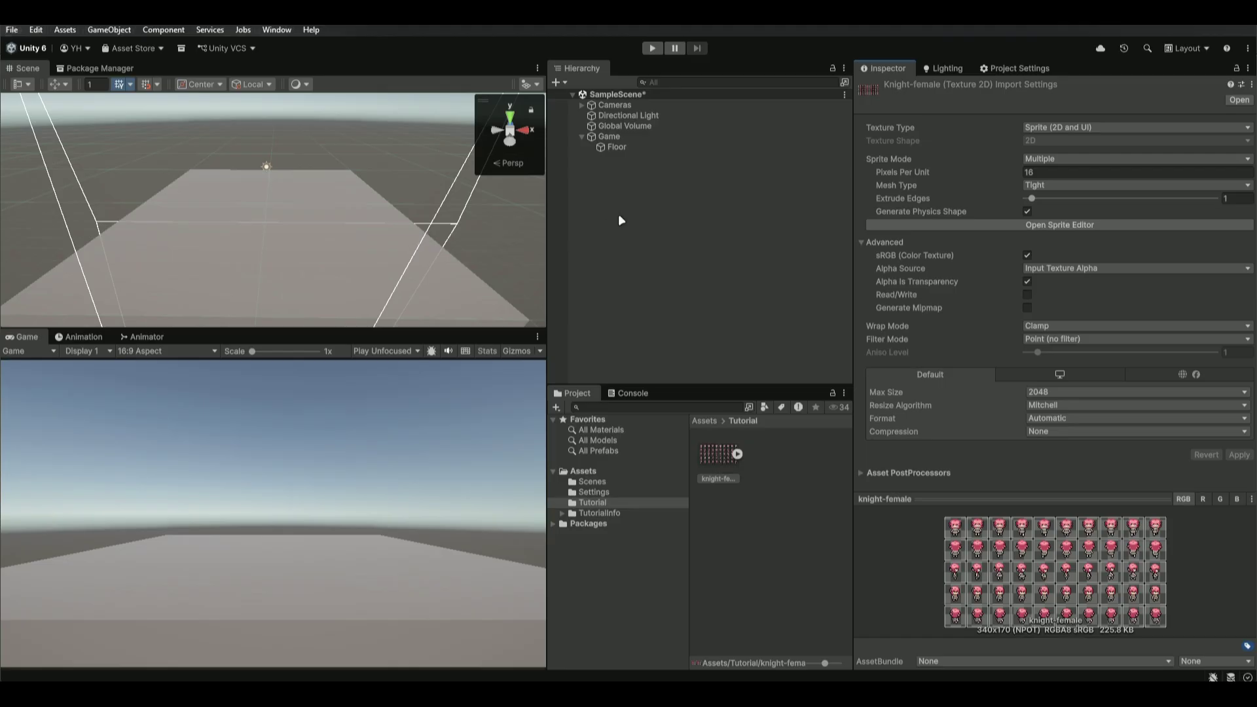
Create an empty child object named Player under the Game object.
left_click(611, 135)
right_click(610, 135)
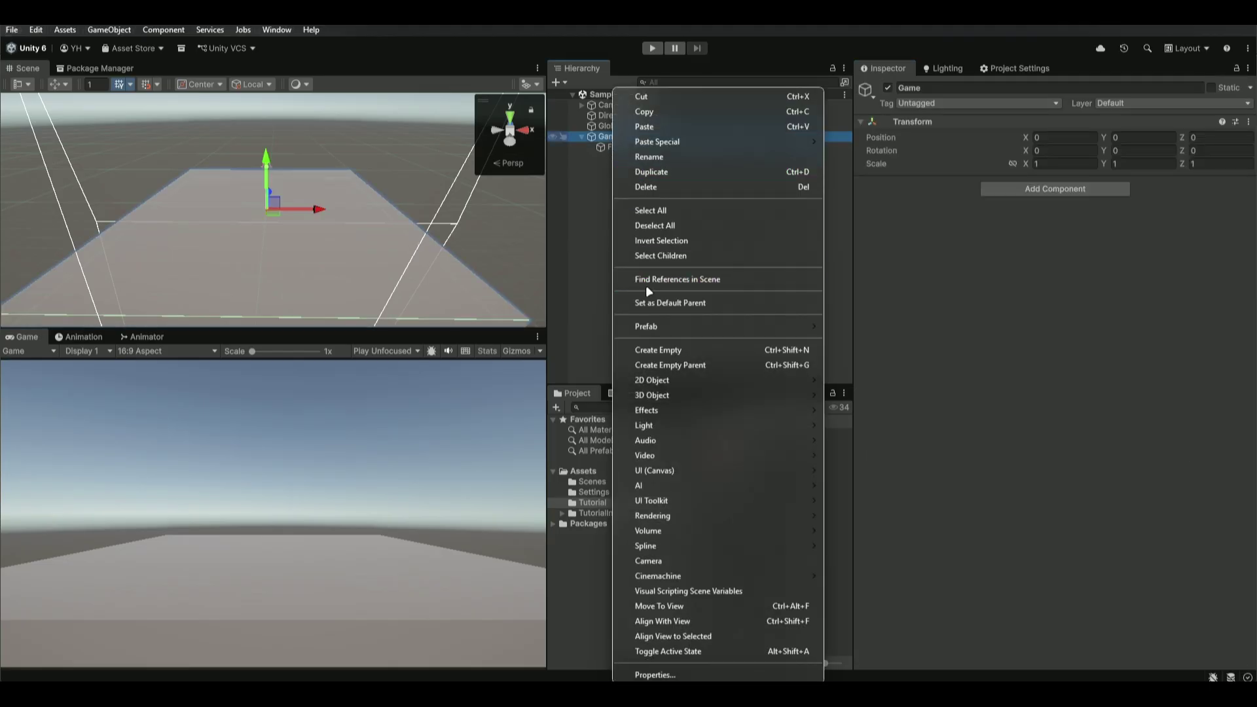
left_click(661, 349)
type("Player")
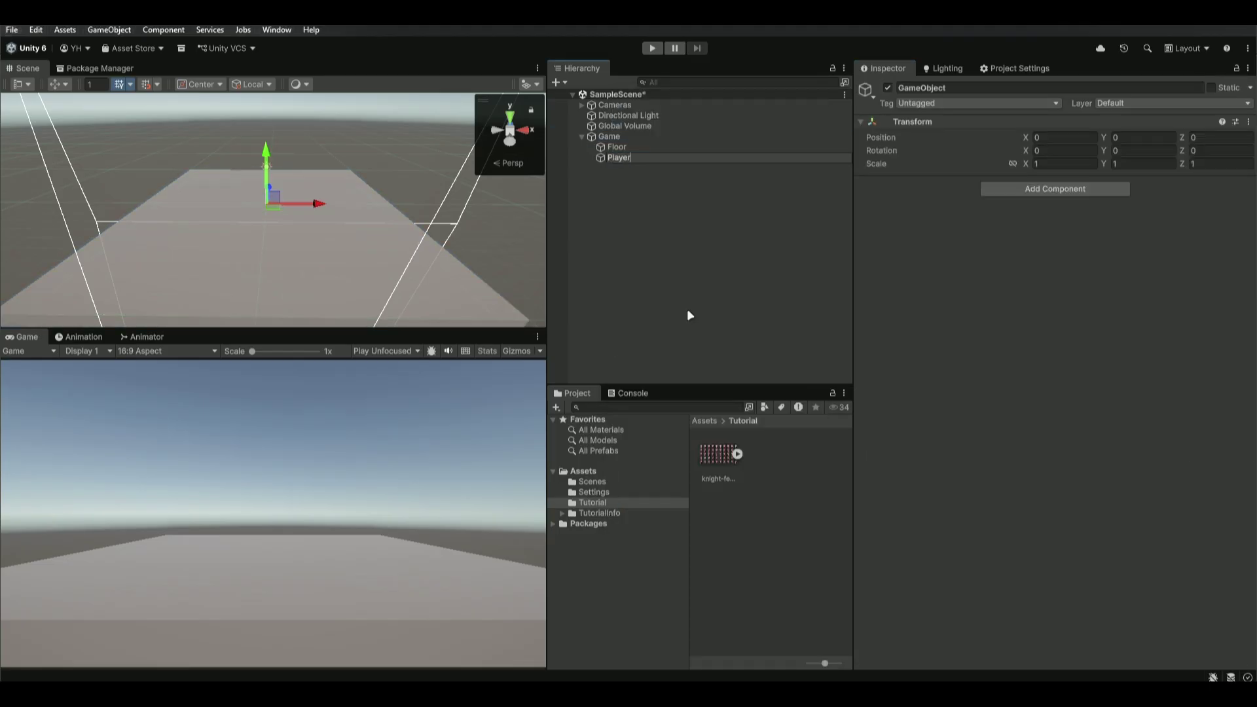
key("Return")
Add a 2D Square sprite as a child of Player, keeping its default name.
right_click(632, 157)
mouse_move(705, 349)
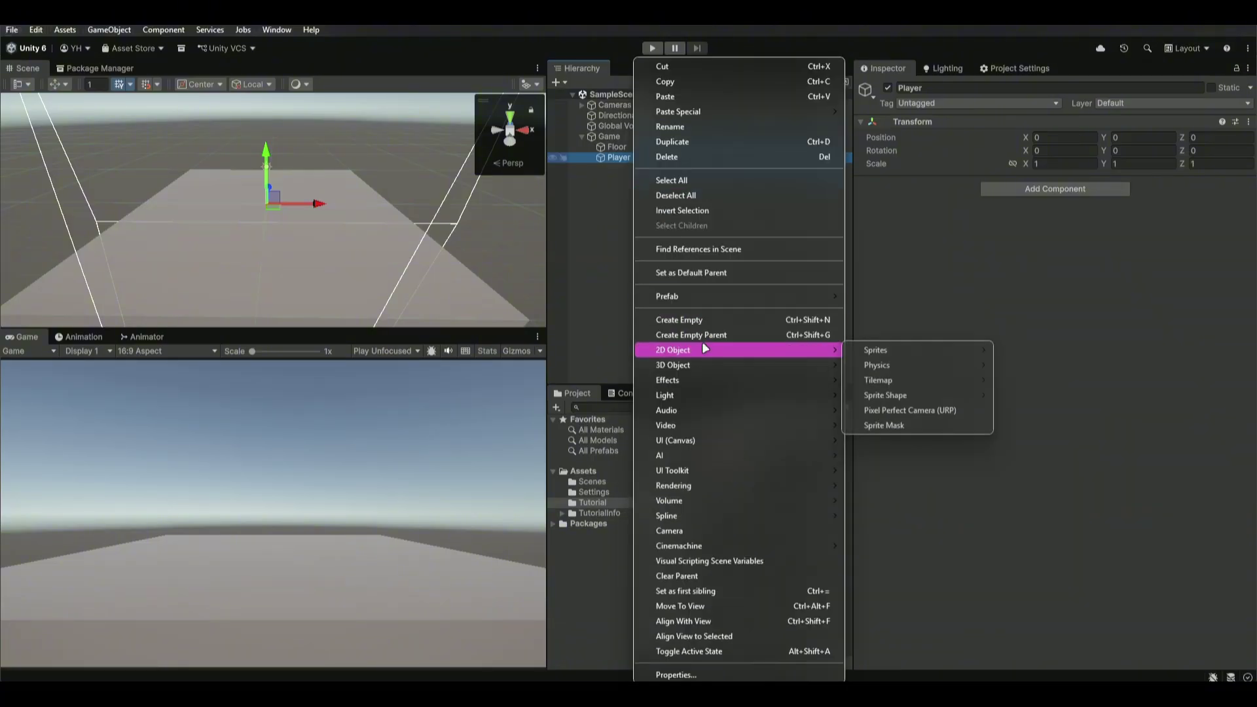
mouse_move(907, 351)
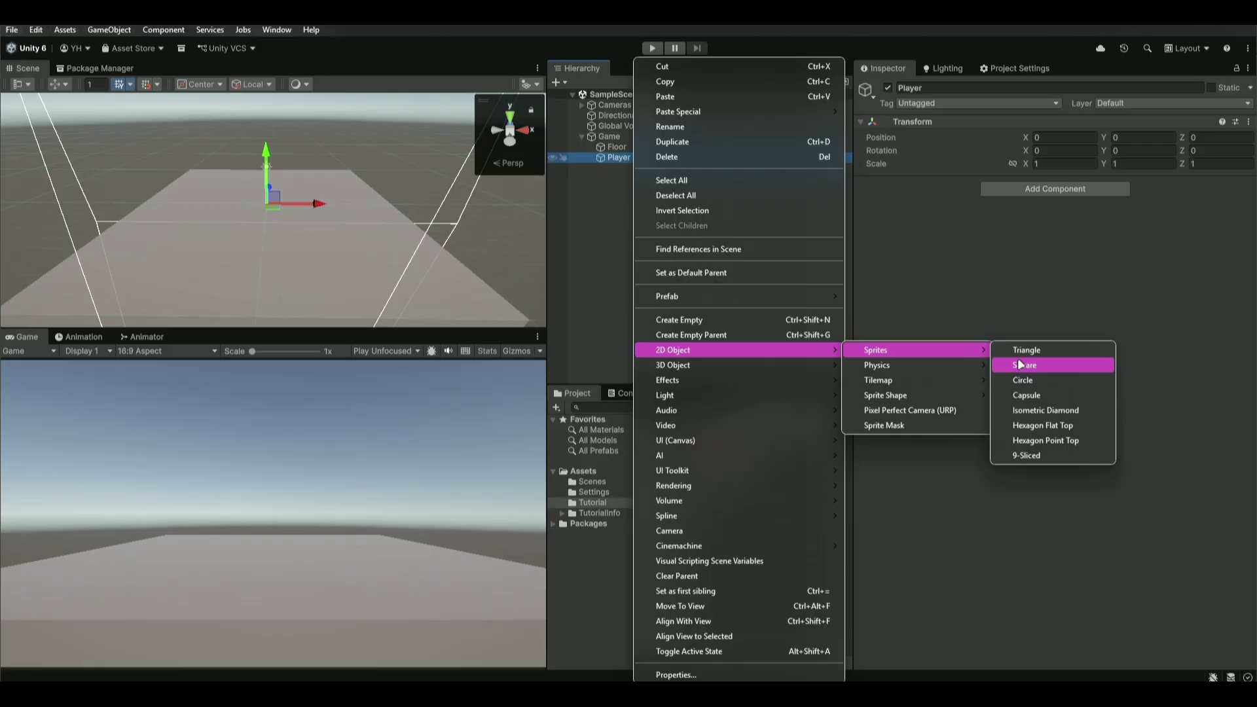
left_click(1051, 363)
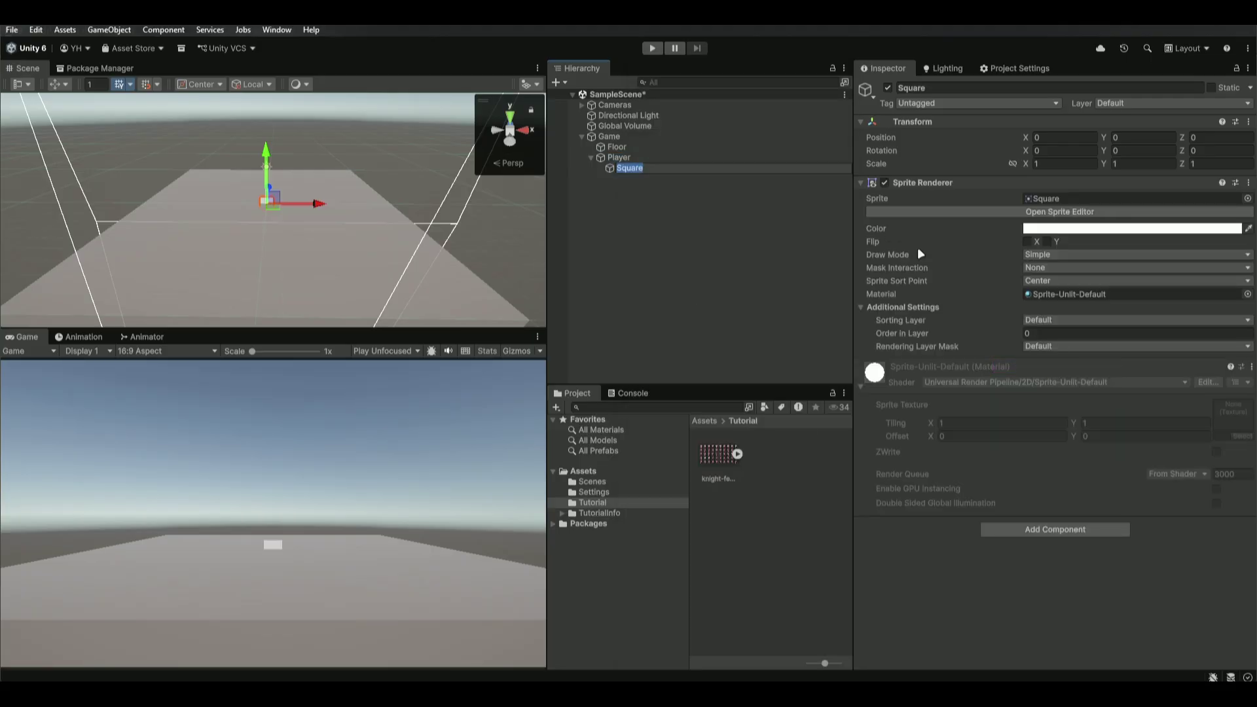
key("Return")
Assign the first sliced knight sprite, knight-female_0, to the Square object's Sprite Renderer.
key("f")
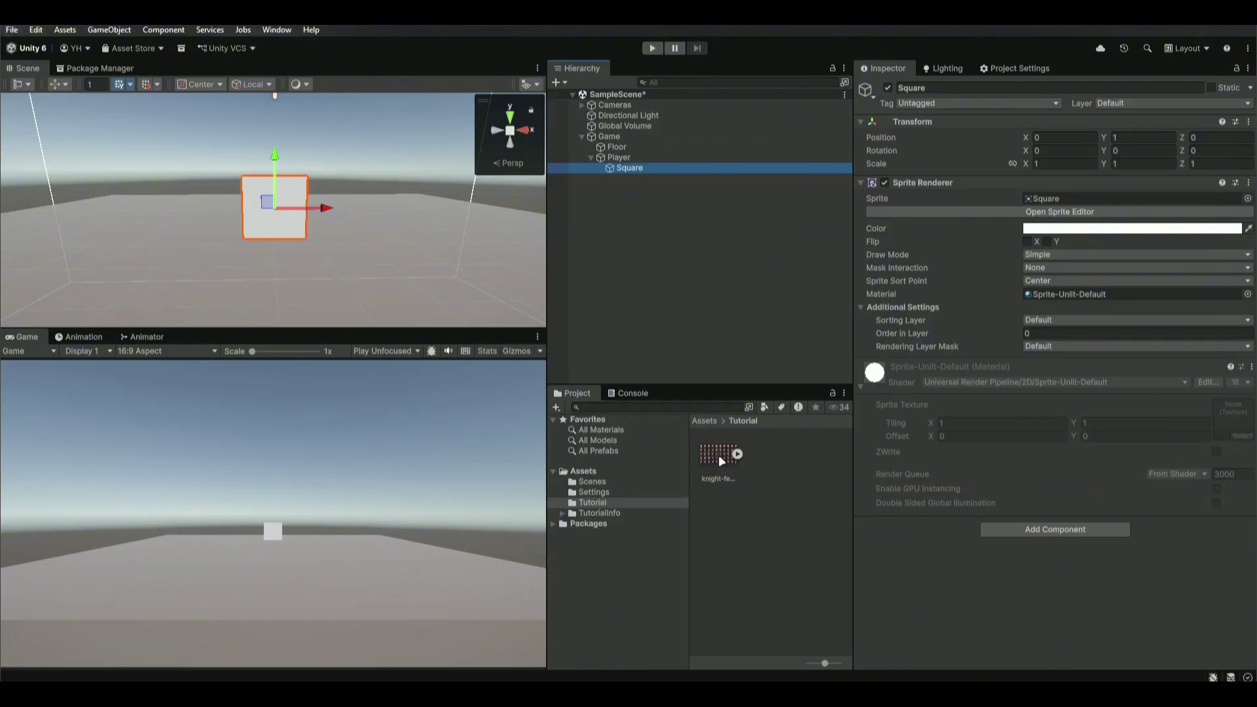
left_click(739, 455)
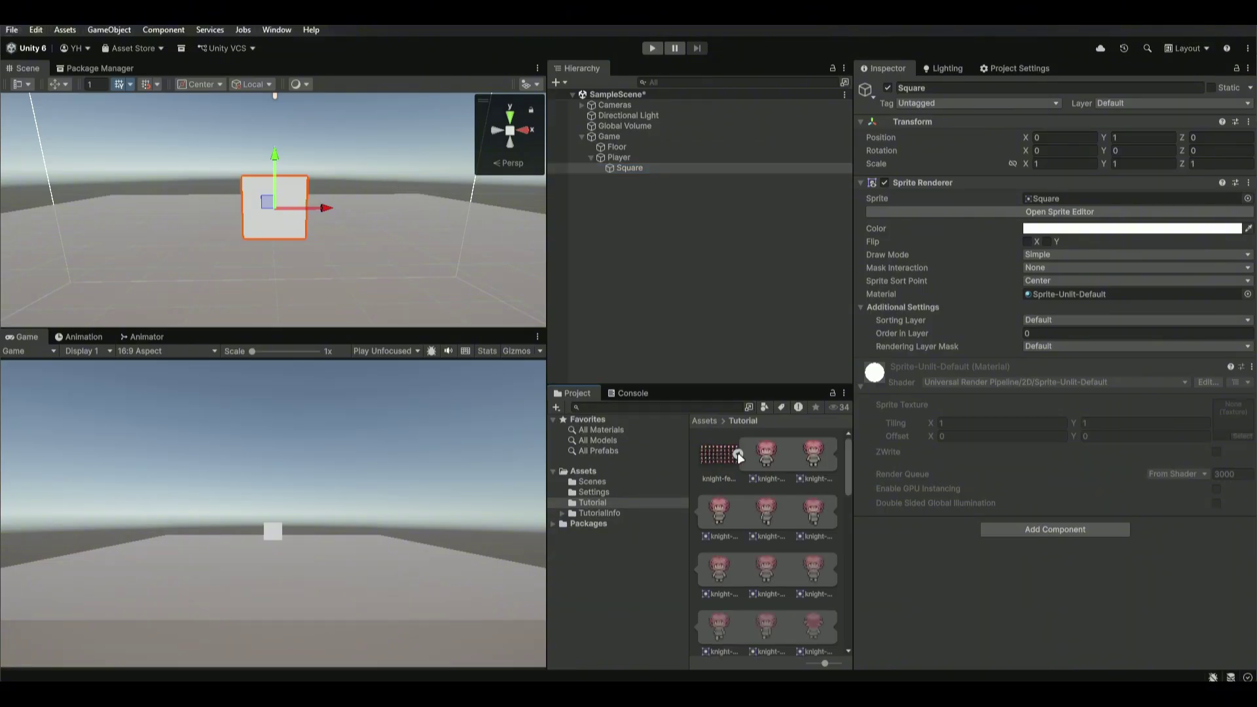
scroll(806, 504, "down", 2)
left_click_drag(848, 523, 858, 412)
left_click_drag(764, 458, 1082, 193)
Set the Square object's Y position to 0 so it sits at its parent's origin.
right_click_drag(311, 206, 311, 239)
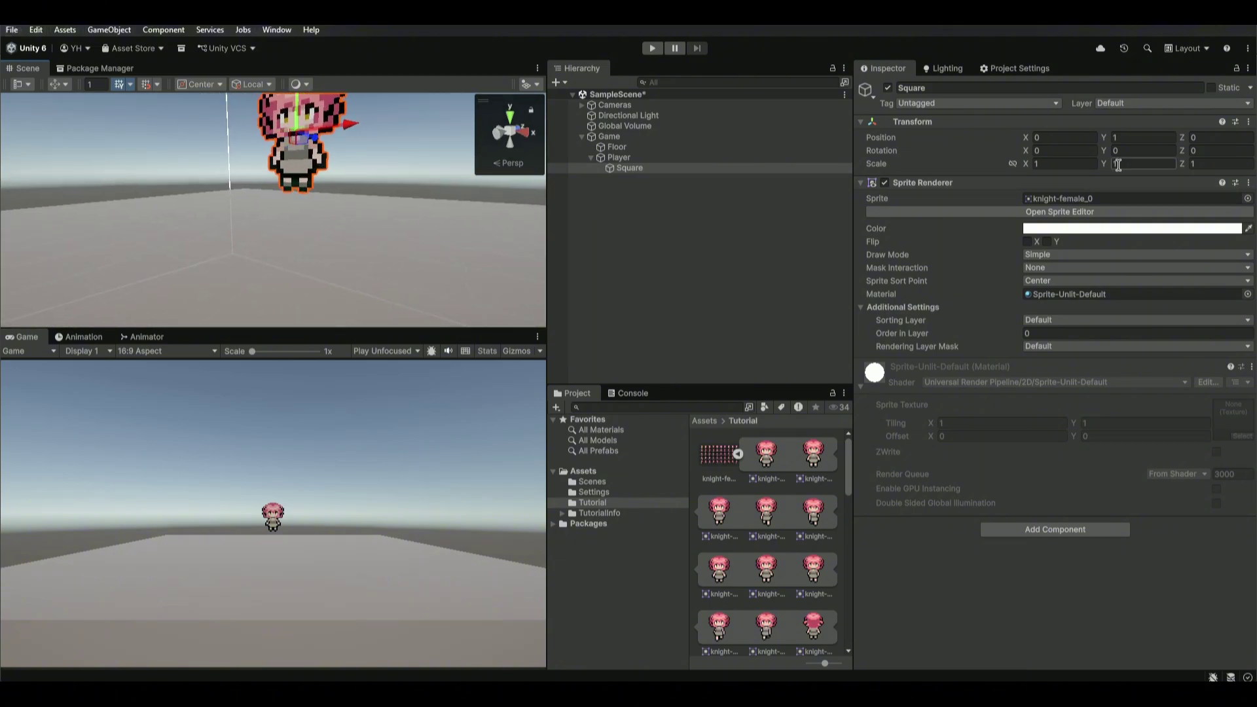
left_click(1119, 137)
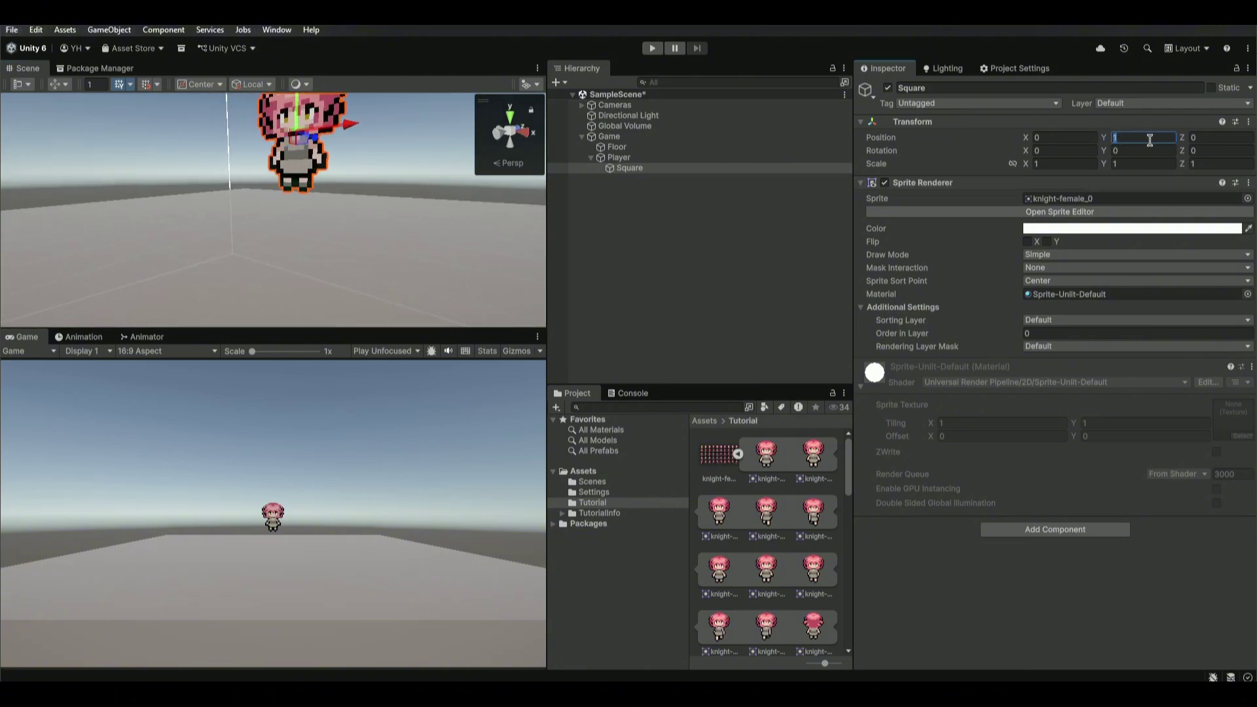
type("0")
Examine the sprite's pivot at the character's feet with the Pivot handle mode, return to Center mode and deselect the object.
right_click_drag(355, 238, 412, 252)
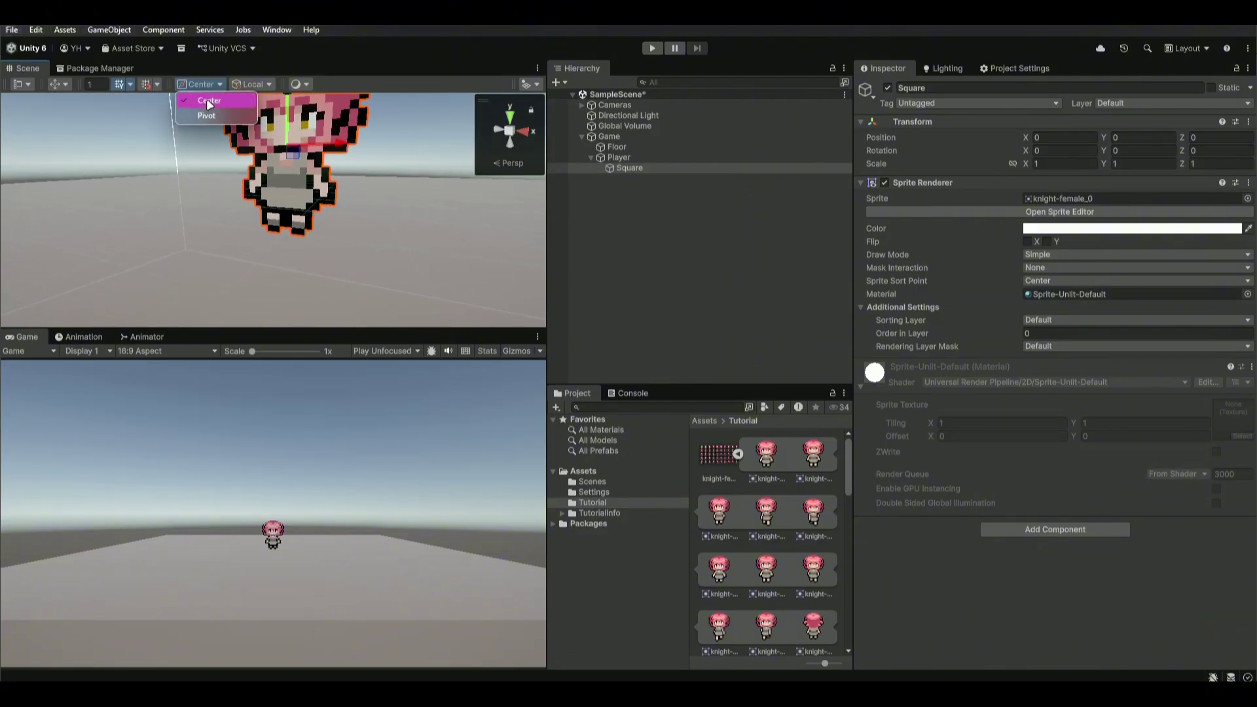
left_click(195, 84)
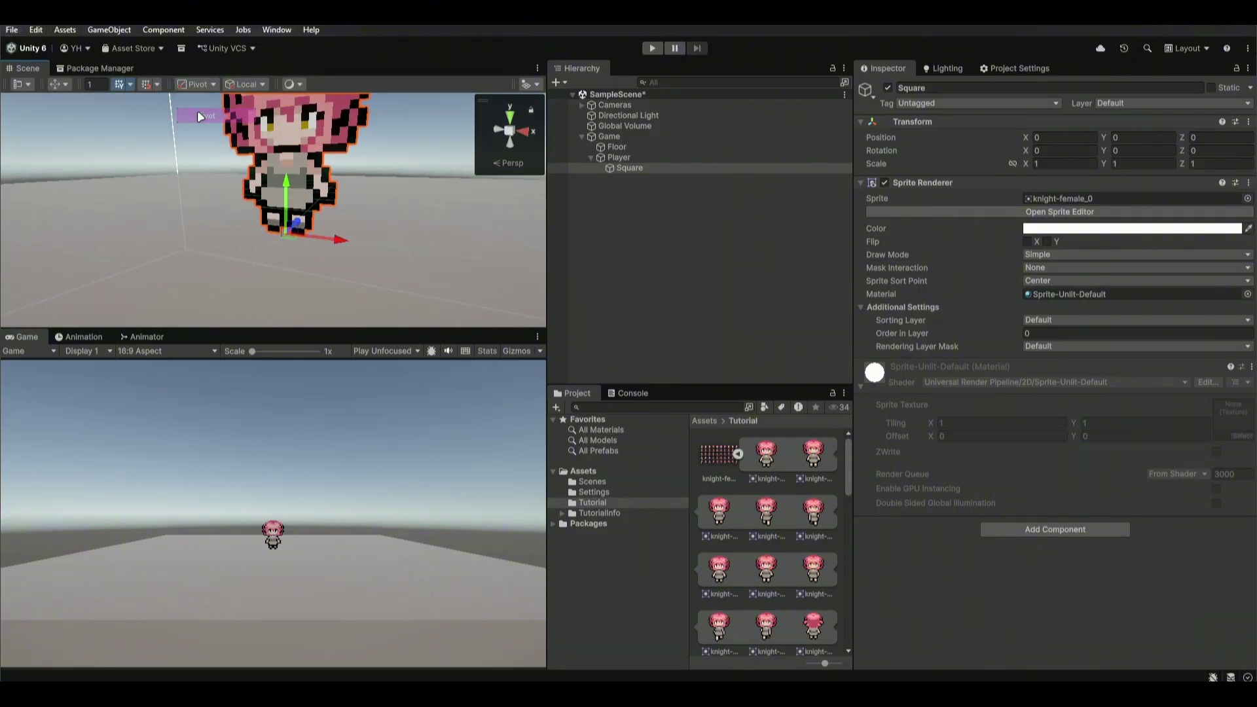
right_click_drag(326, 242, 277, 216)
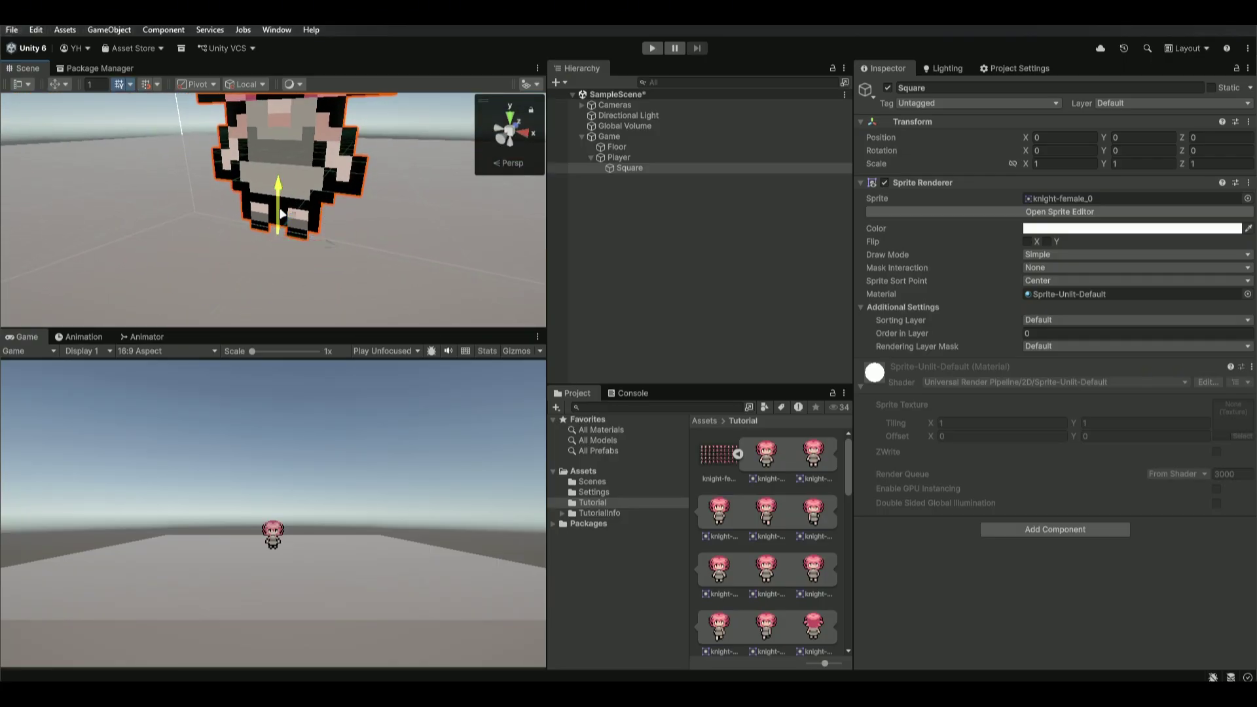
left_click_drag(281, 224, 279, 219)
key("f")
key("z")
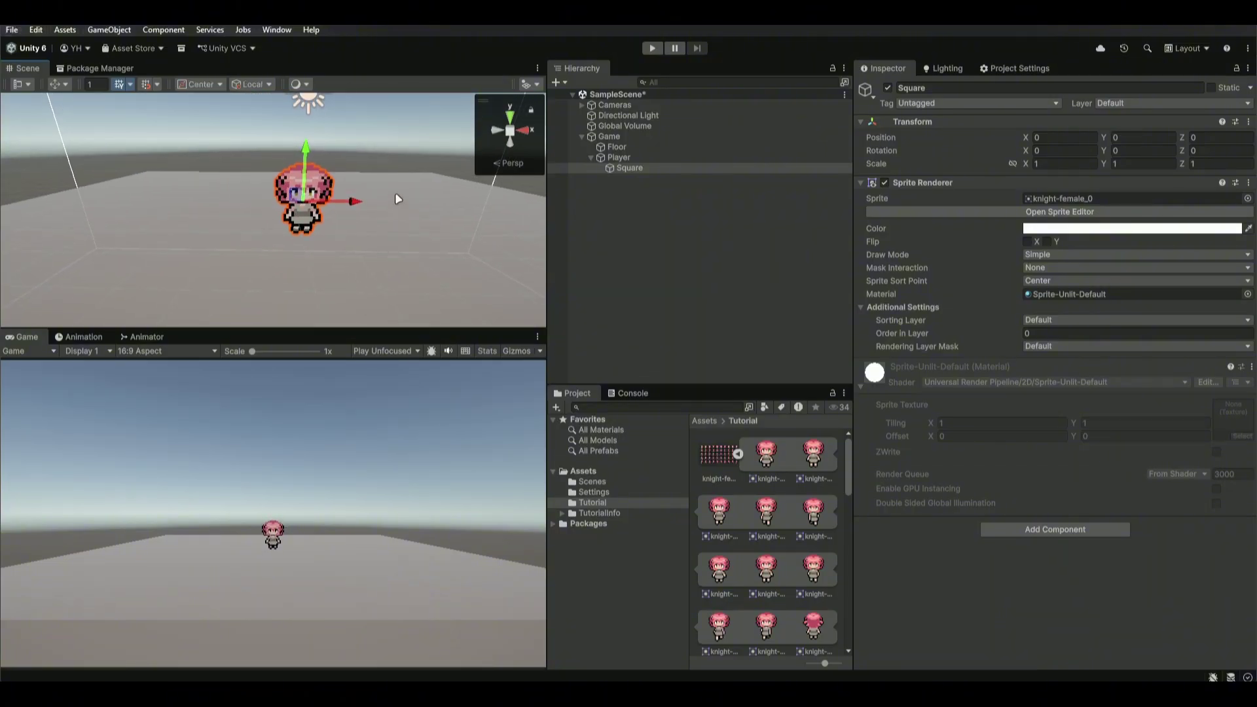
left_click(387, 224)
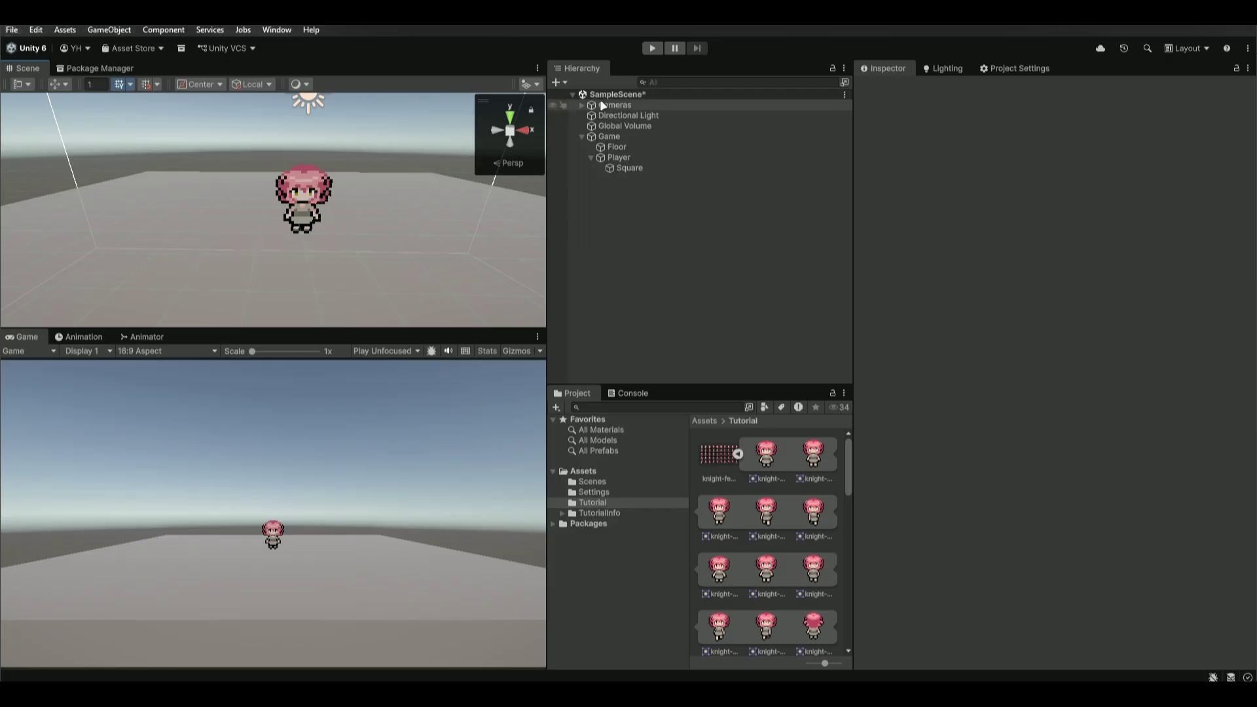
Disable Camera_Front and enable Camera_TopDown under the Cameras group.
left_click(581, 105)
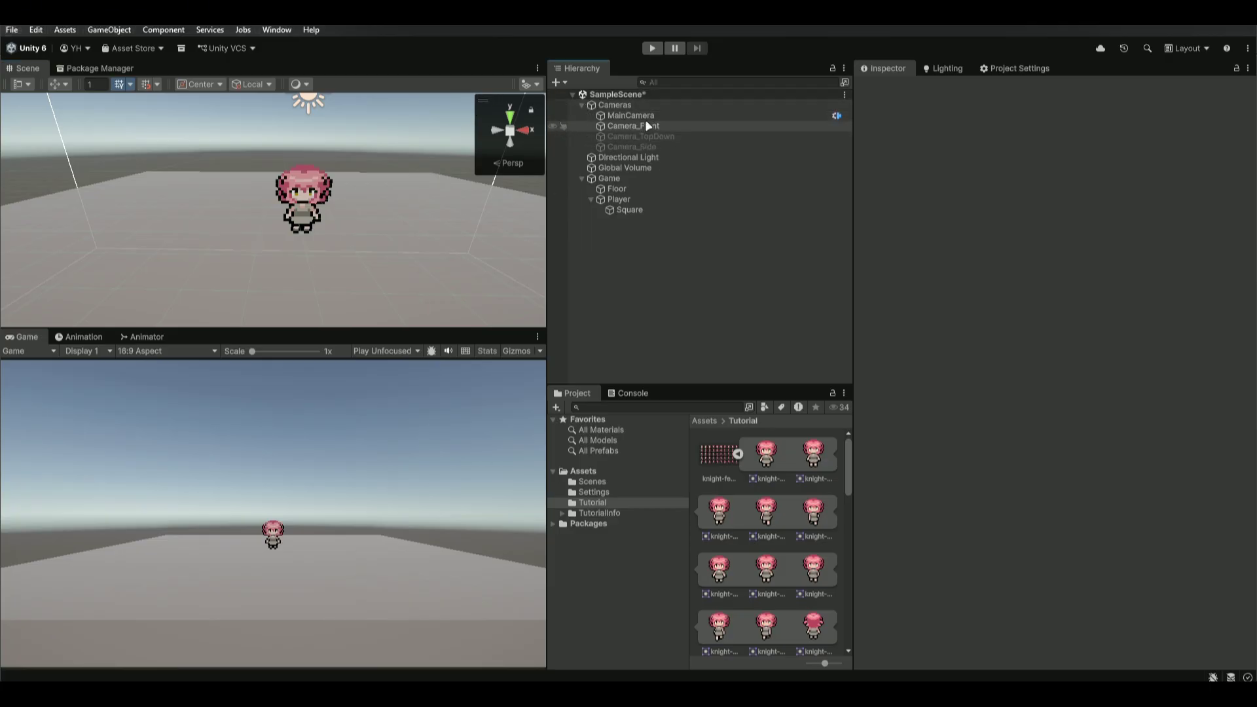
left_click(765, 128)
left_click(888, 87)
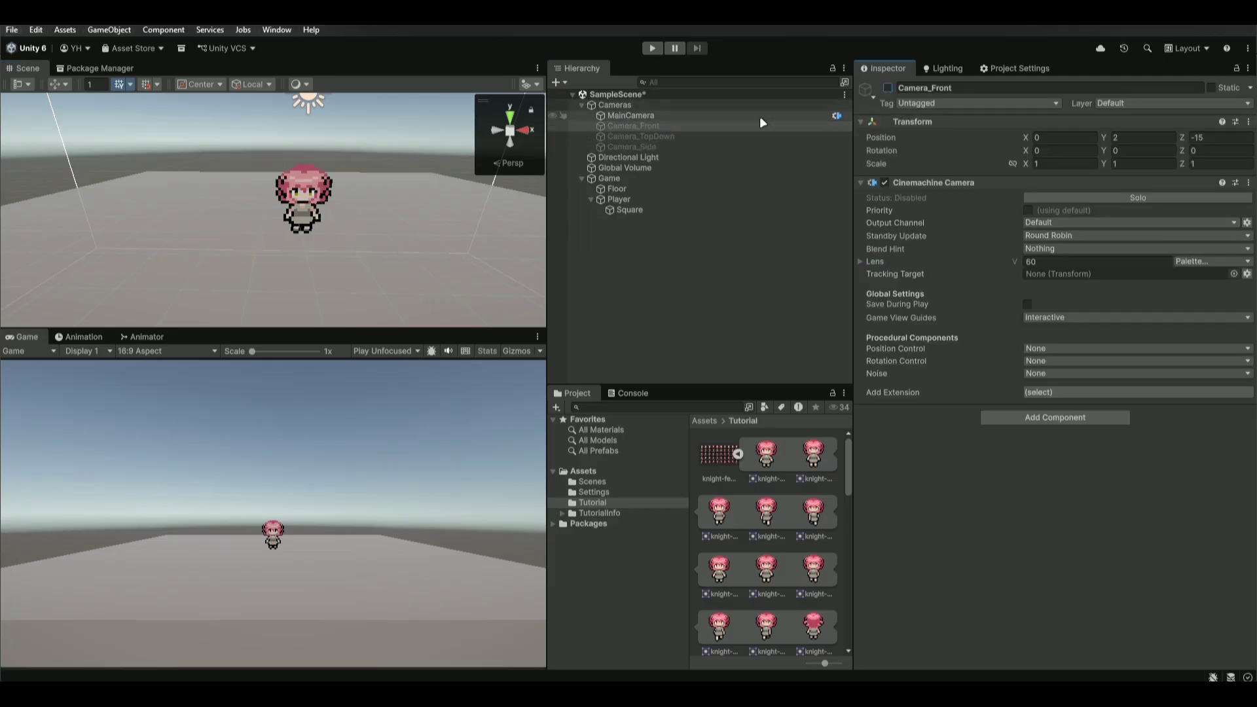
left_click(749, 136)
left_click(888, 87)
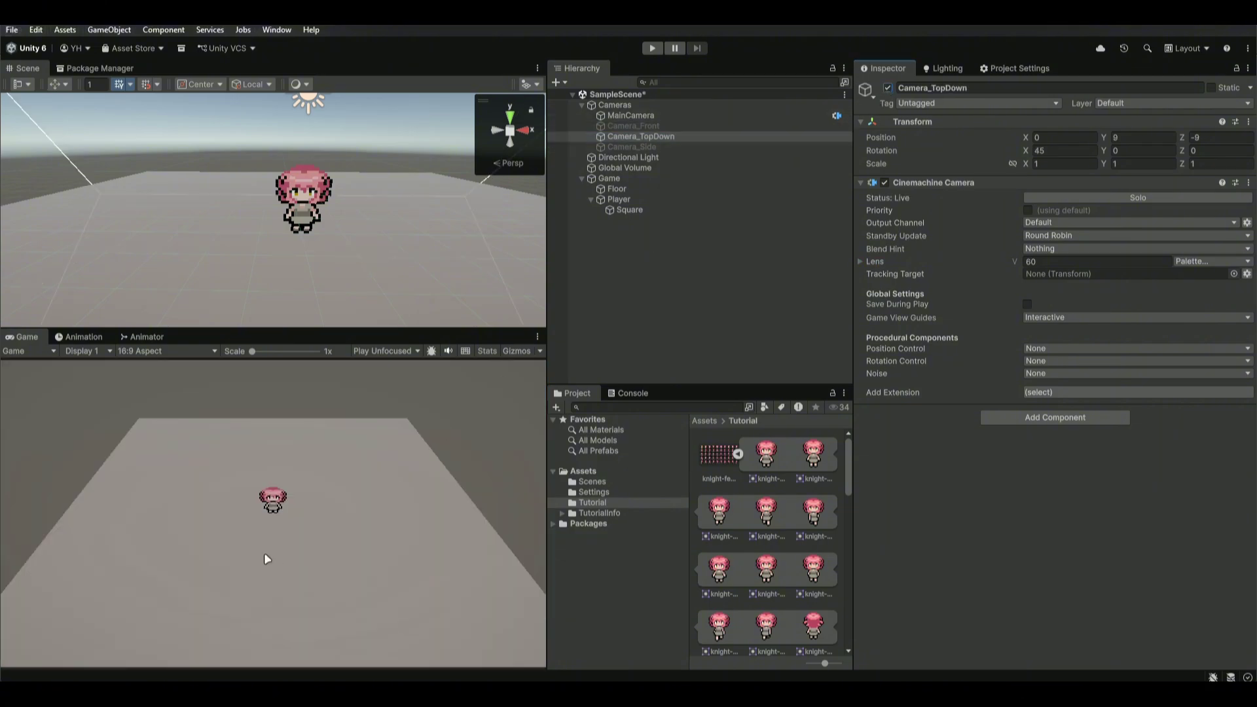
right_click_drag(413, 278, 412, 416)
left_click_drag(409, 422, 420, 275, "alt")
Create a MonoBehaviour script named Billboard in the Tutorial folder and open it in Visual Studio Code.
left_click(738, 454)
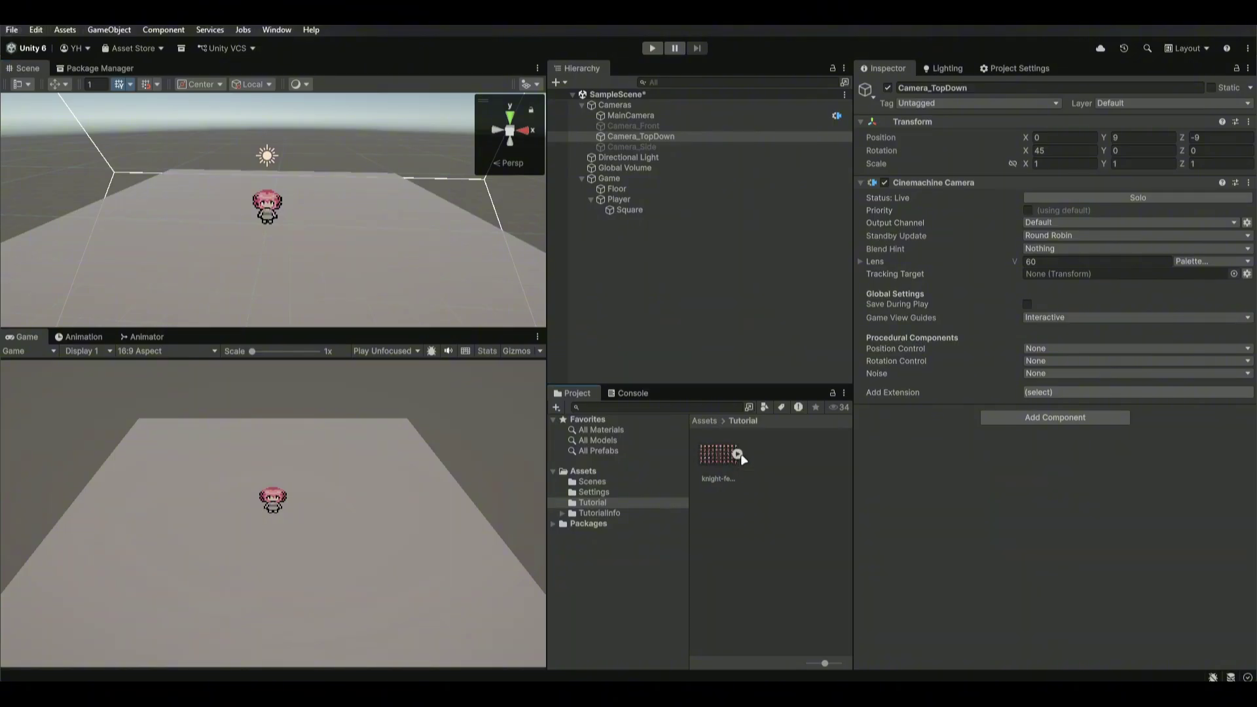
right_click(768, 481)
mouse_move(824, 83)
left_click(1041, 111)
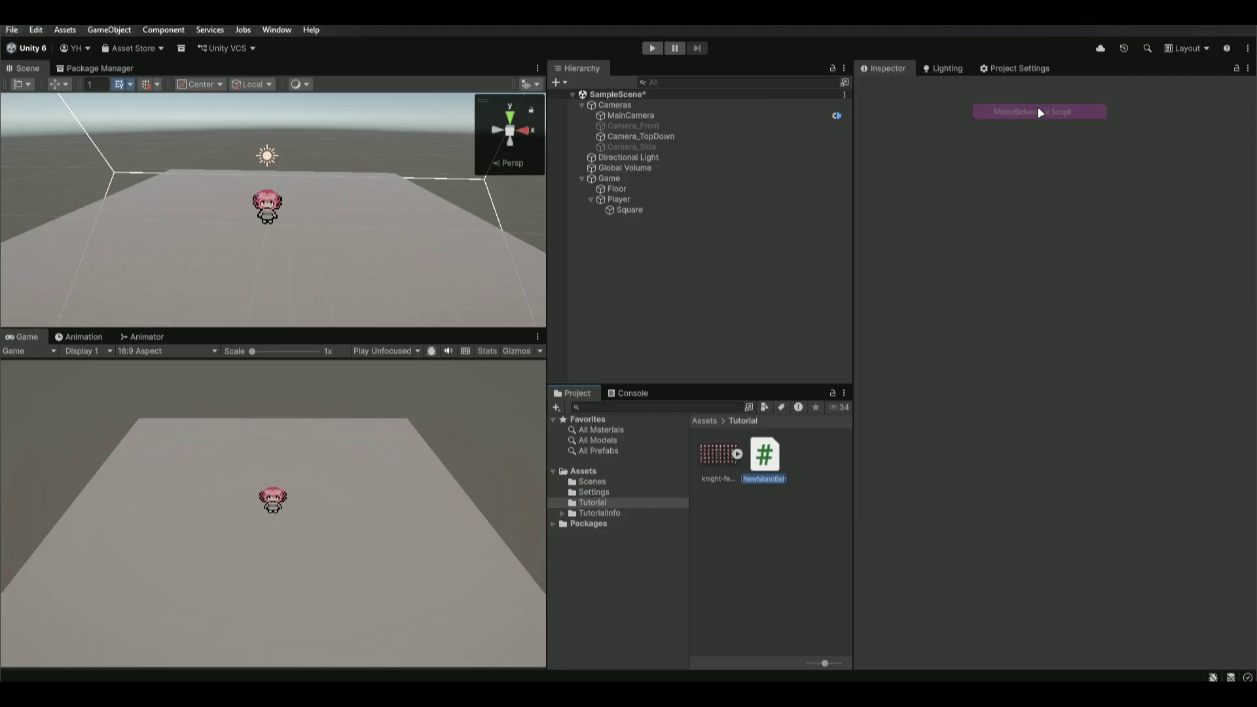
type("B")
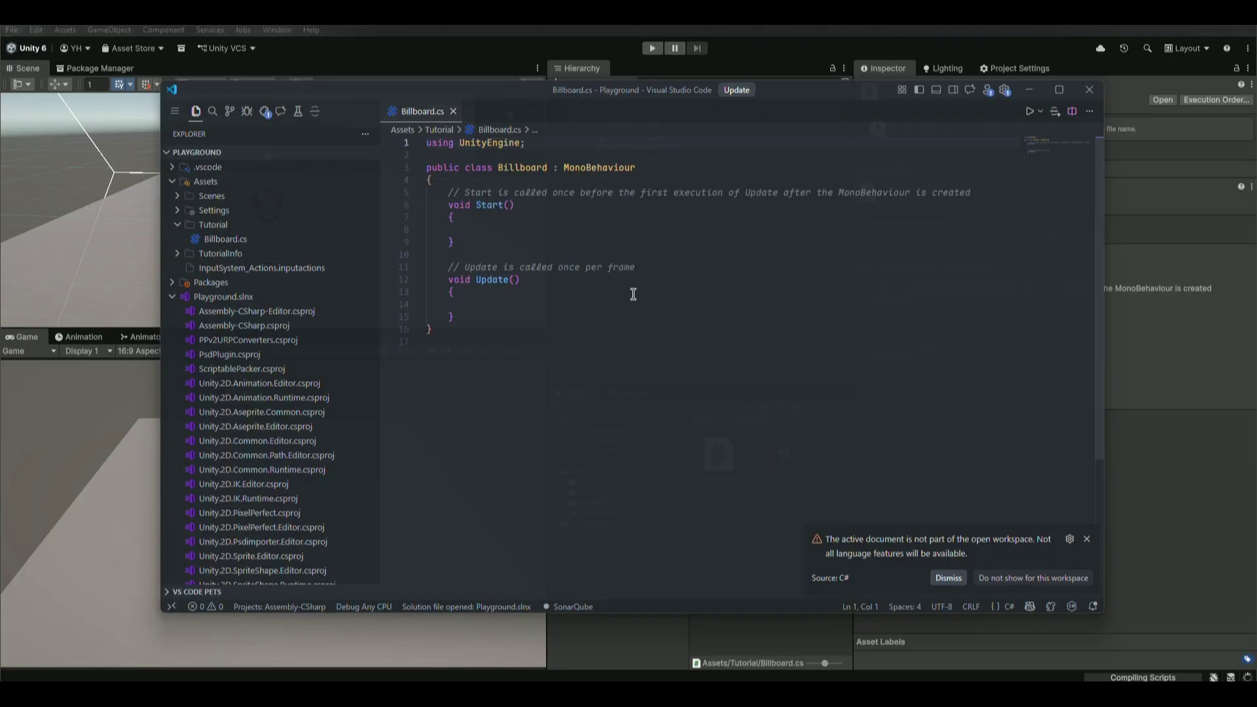
left_click(613, 317)
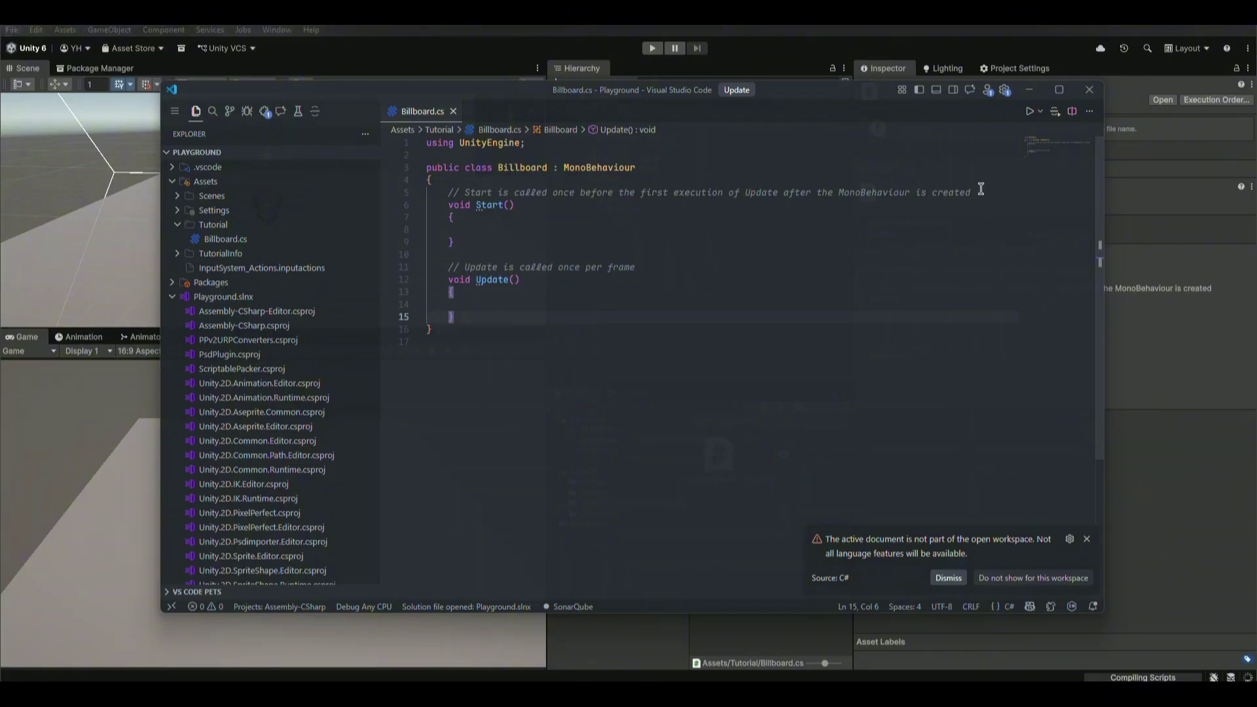
Replace the comment above Start with the field declaration "Transform mainCameraTransform;".
left_click_drag(975, 192, 966, 182)
key("BackSpace")
key("Return")
key("Return")
key("Return")
key("Up")
key("BackSpace")
key("Tab")
key("Tab")
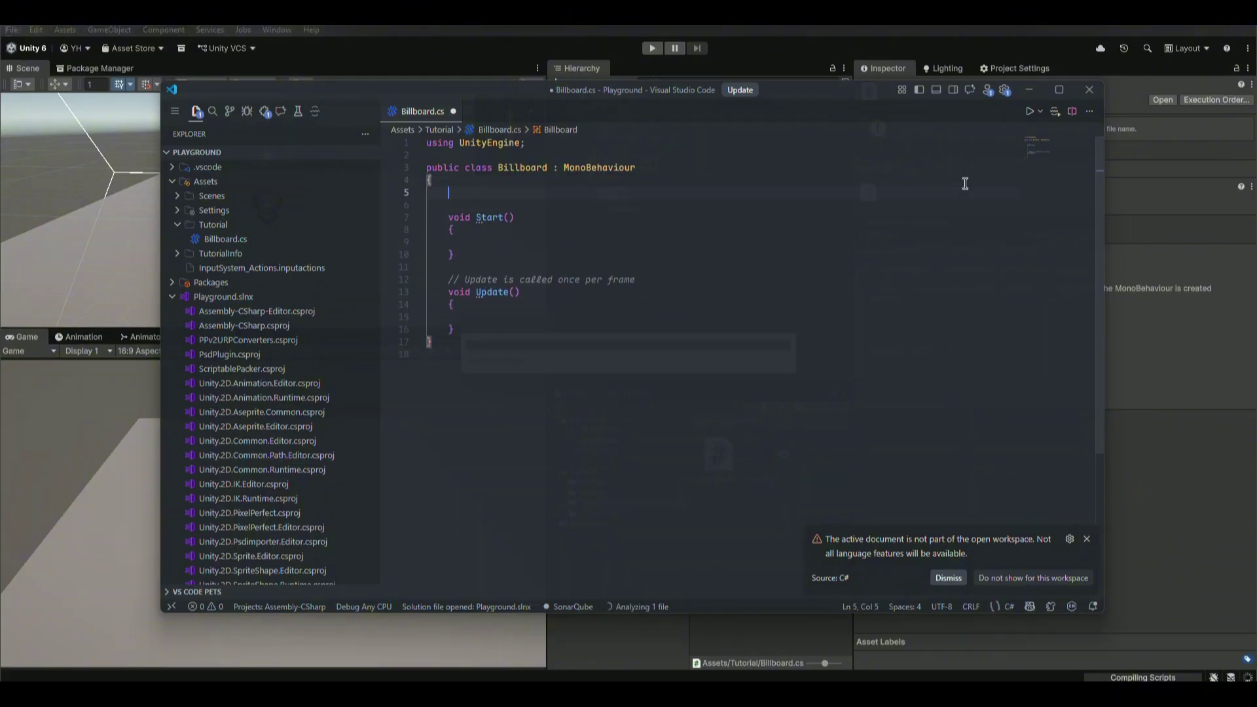
type("Transform ")
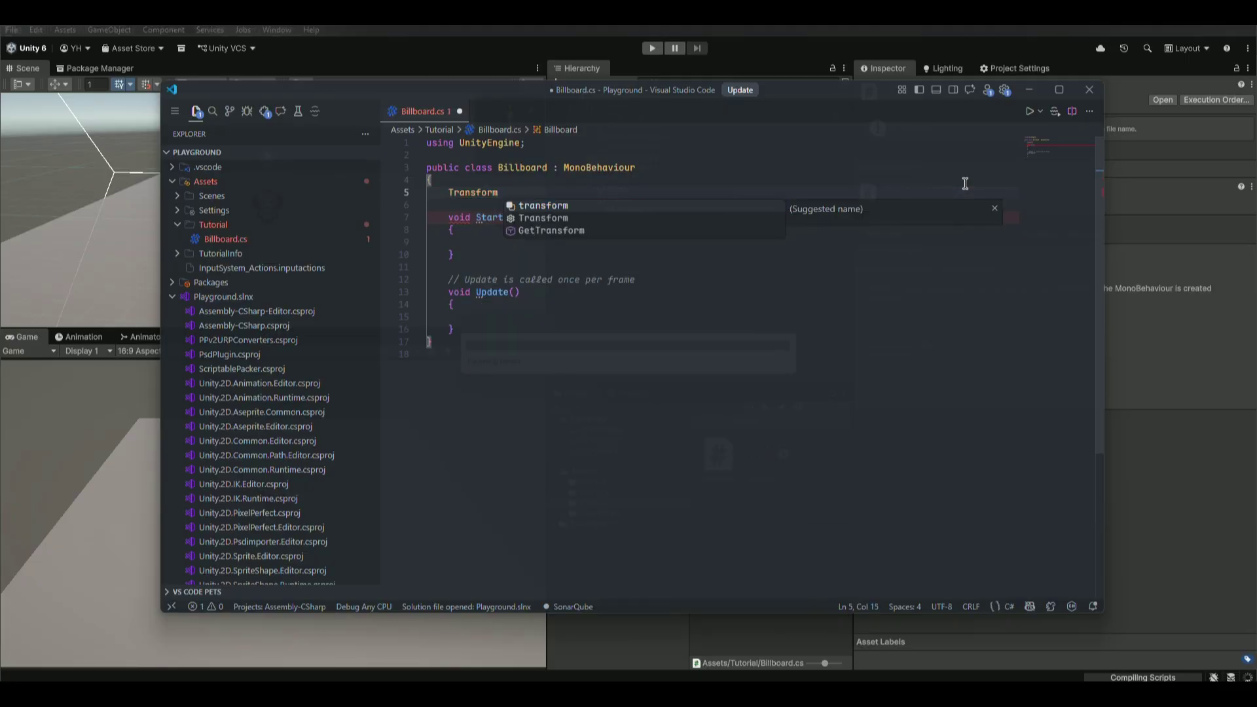
type("mainCameraTransform;")
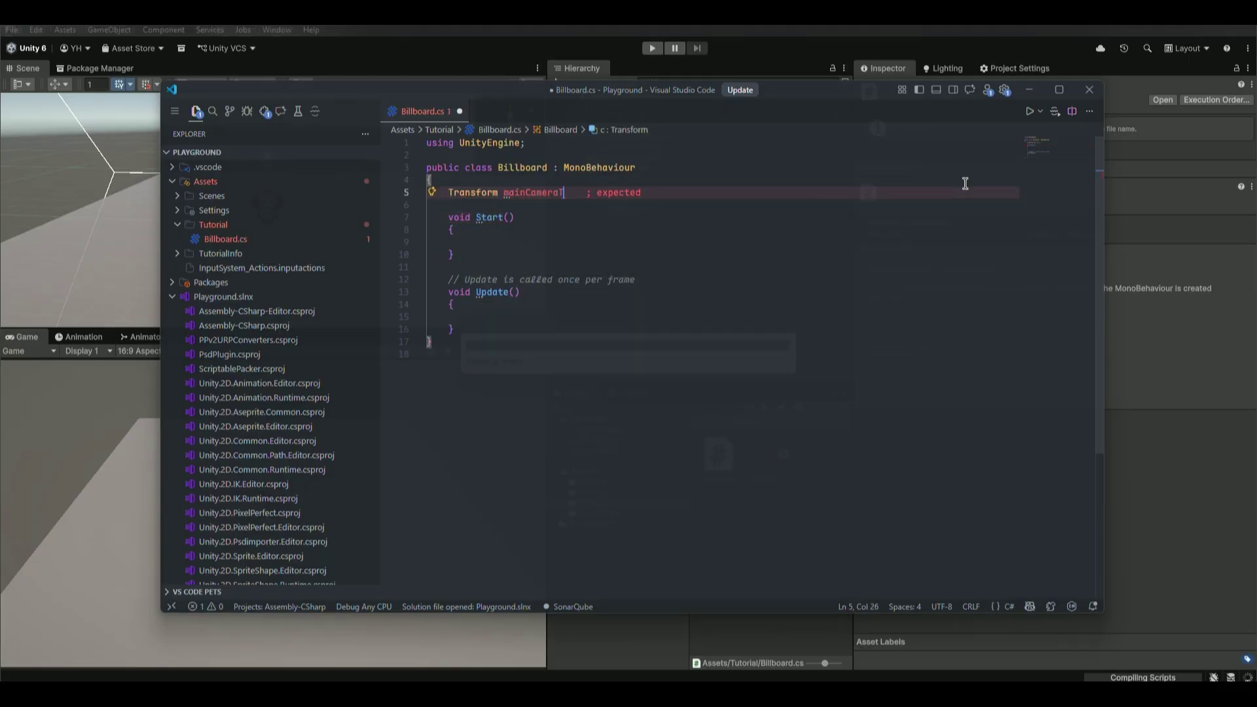
In Start, assign the camera reference with "mainCameraTransform = Camera.main.transform;".
key("Down")
key("Down")
key("Down")
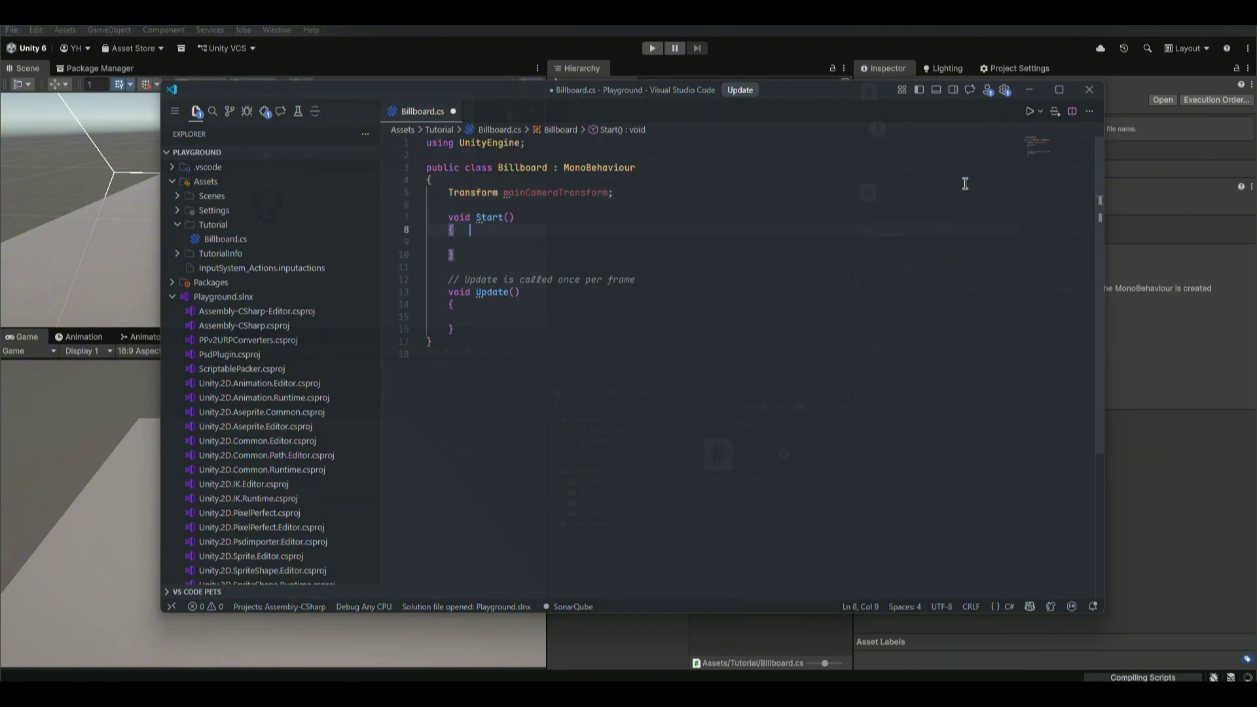
key("Down")
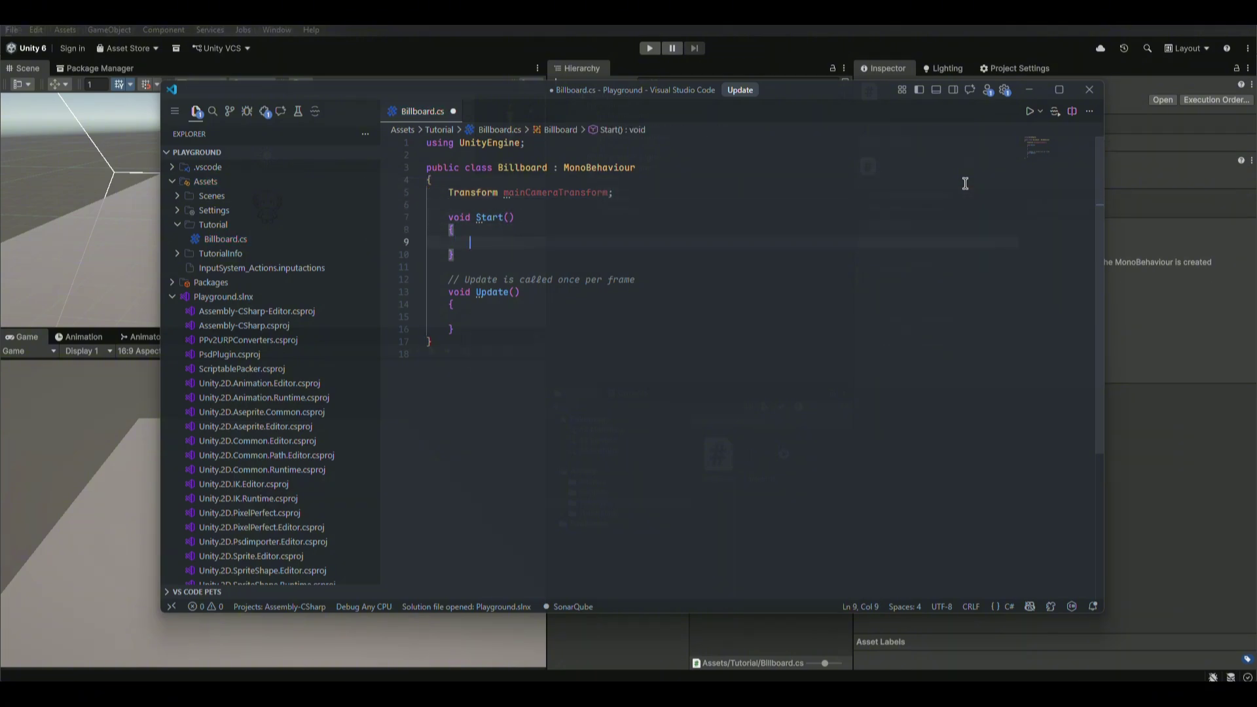
type("mainCameraTransform = ")
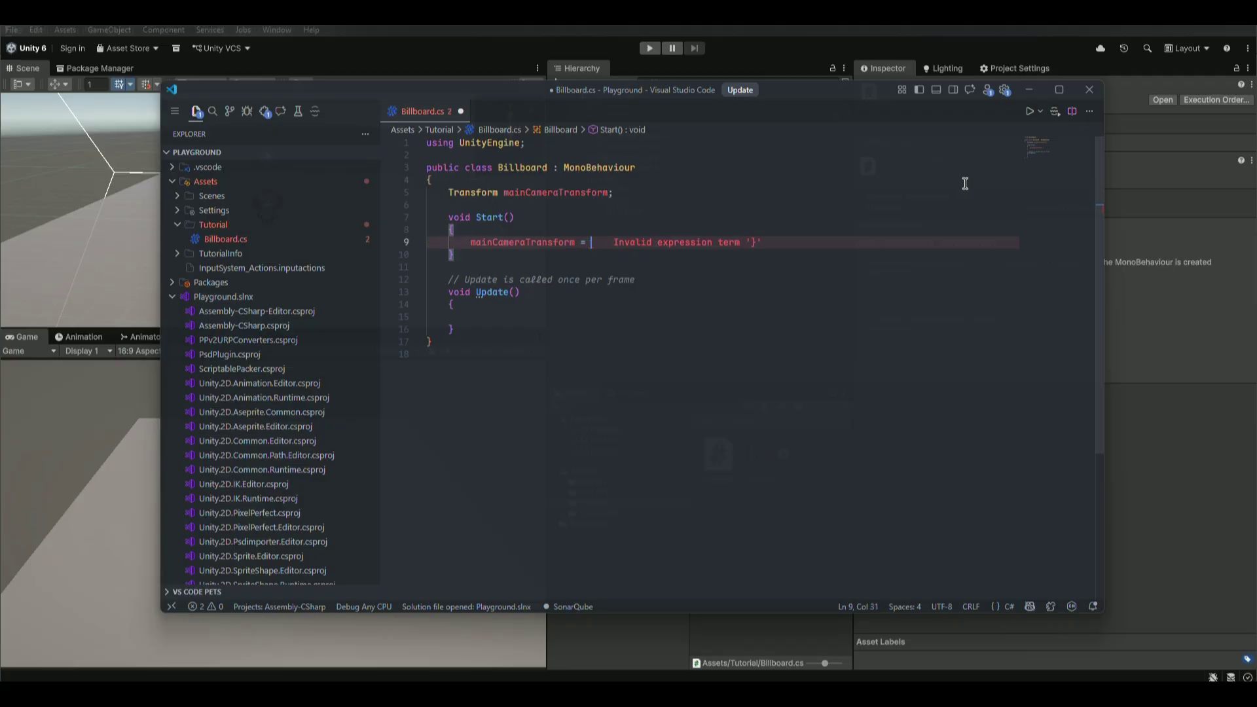
type("Camera.main")
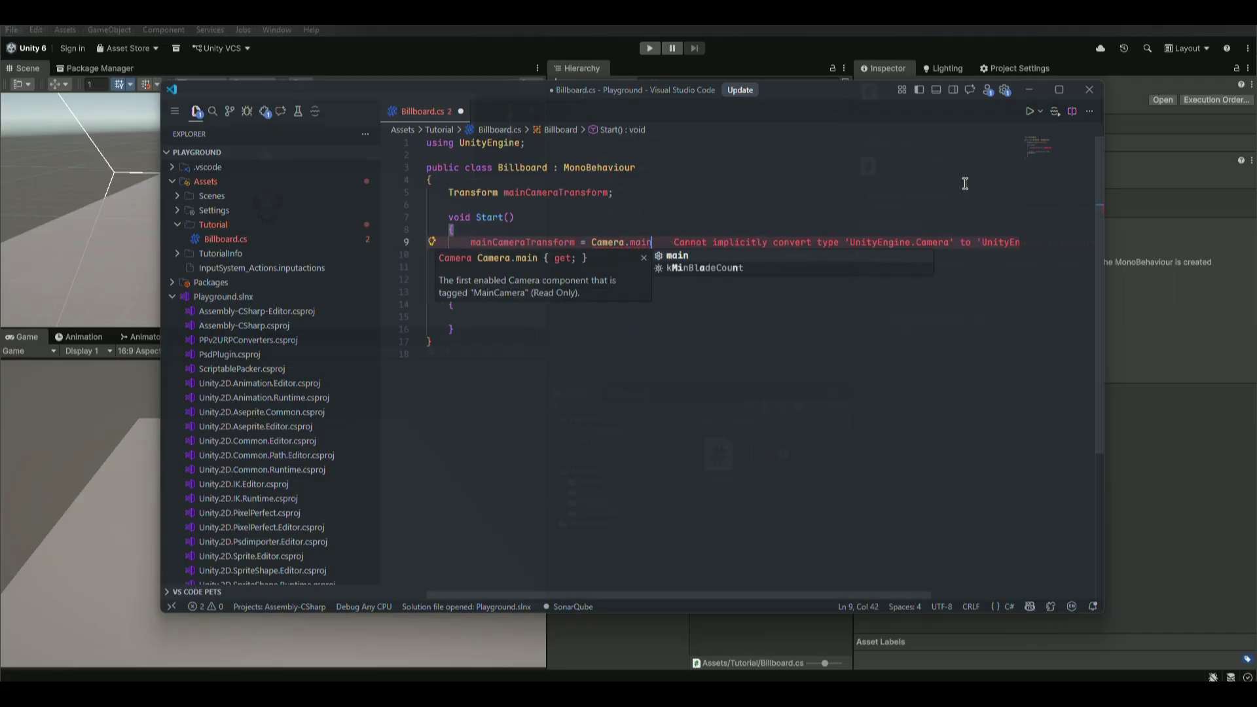
type(".transform;")
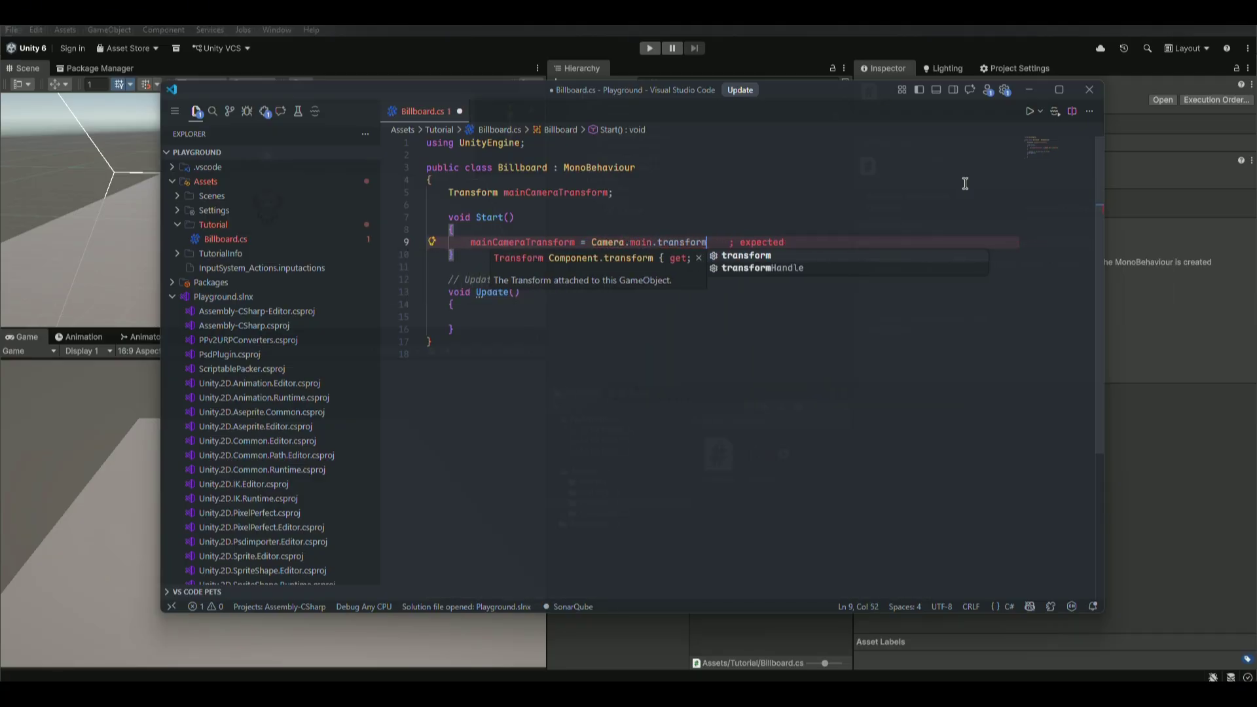
Remove the comment above Update, add "transform.LookAt(mainCameraTransform);" to its body and save the script.
left_click(580, 305)
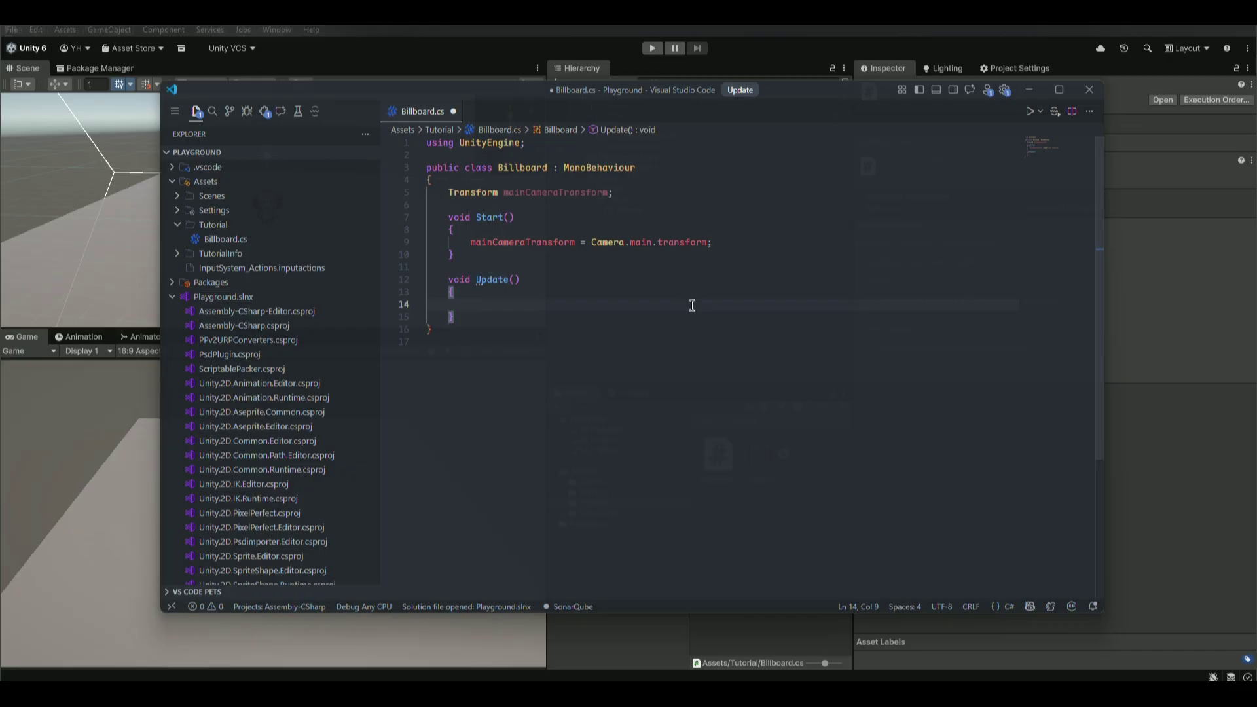
type("transform.")
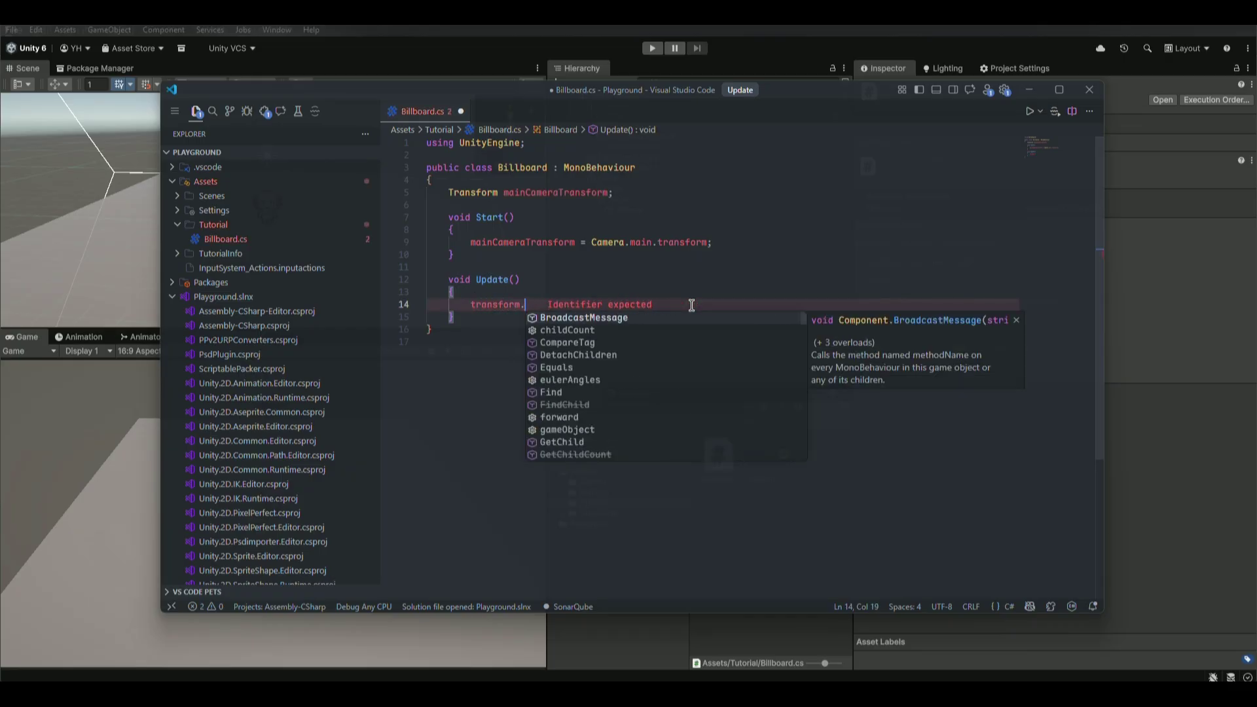
type("LookAt(main")
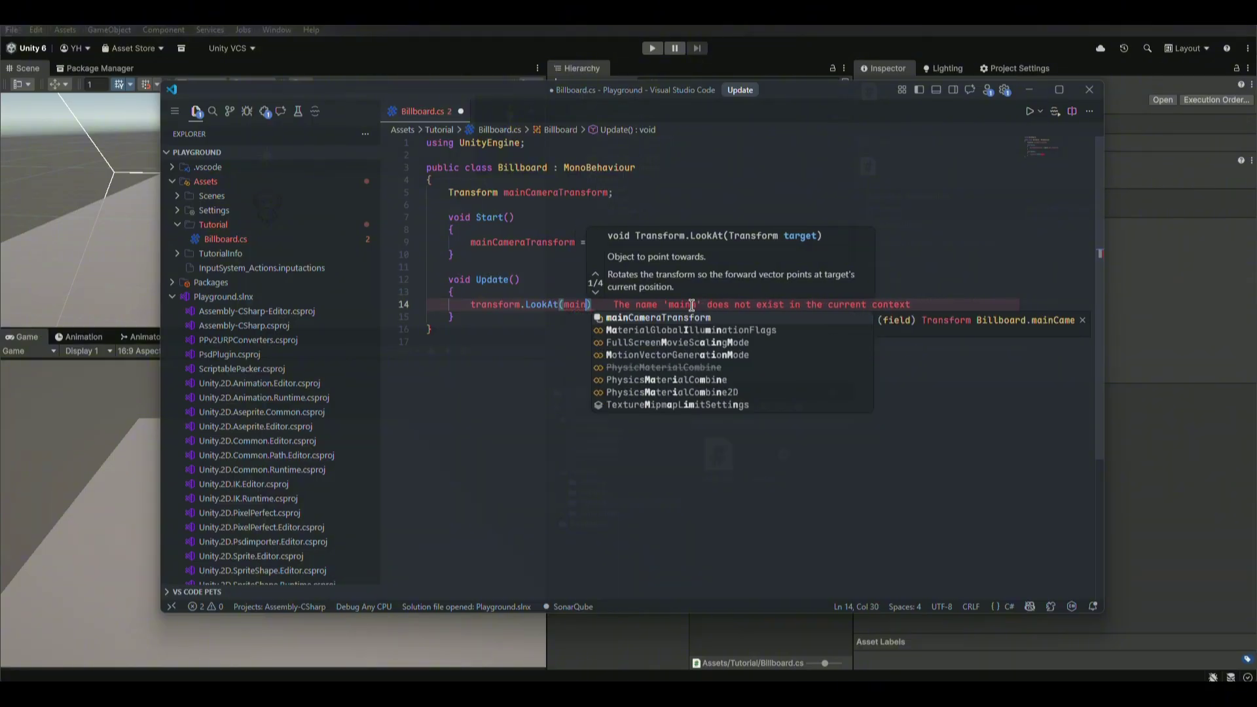
key("Tab")
type(");")
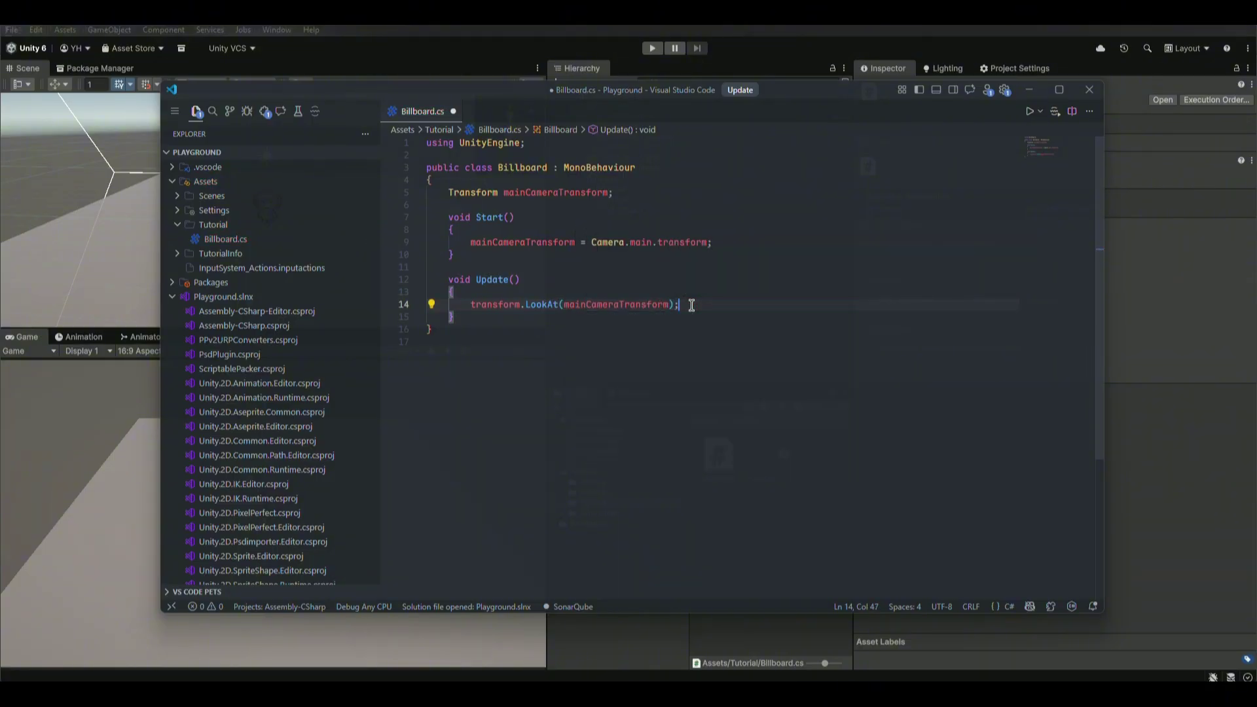
key("ctrl+s")
Switch to Unity and attach the Billboard script to the Square object under Player.
key("alt+Tab")
left_click(623, 208)
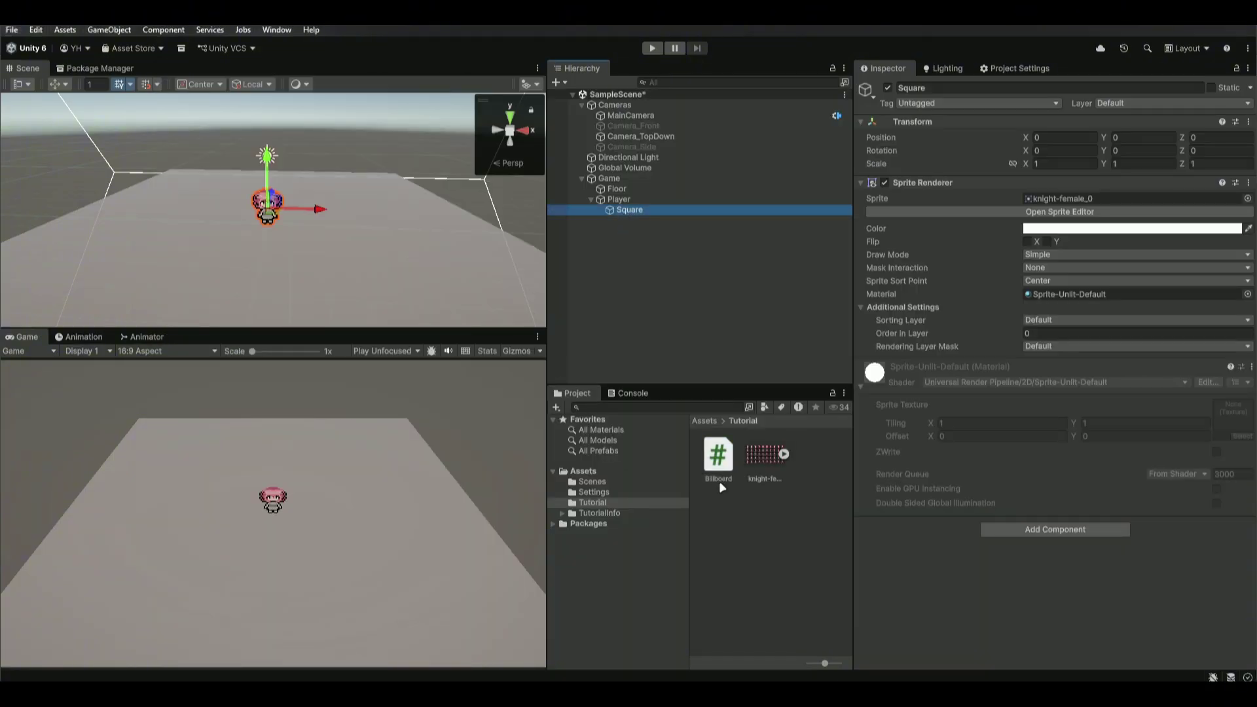
left_click_drag(730, 459, 945, 551)
Rename the Square object under Player to Sprite.
left_click(626, 211)
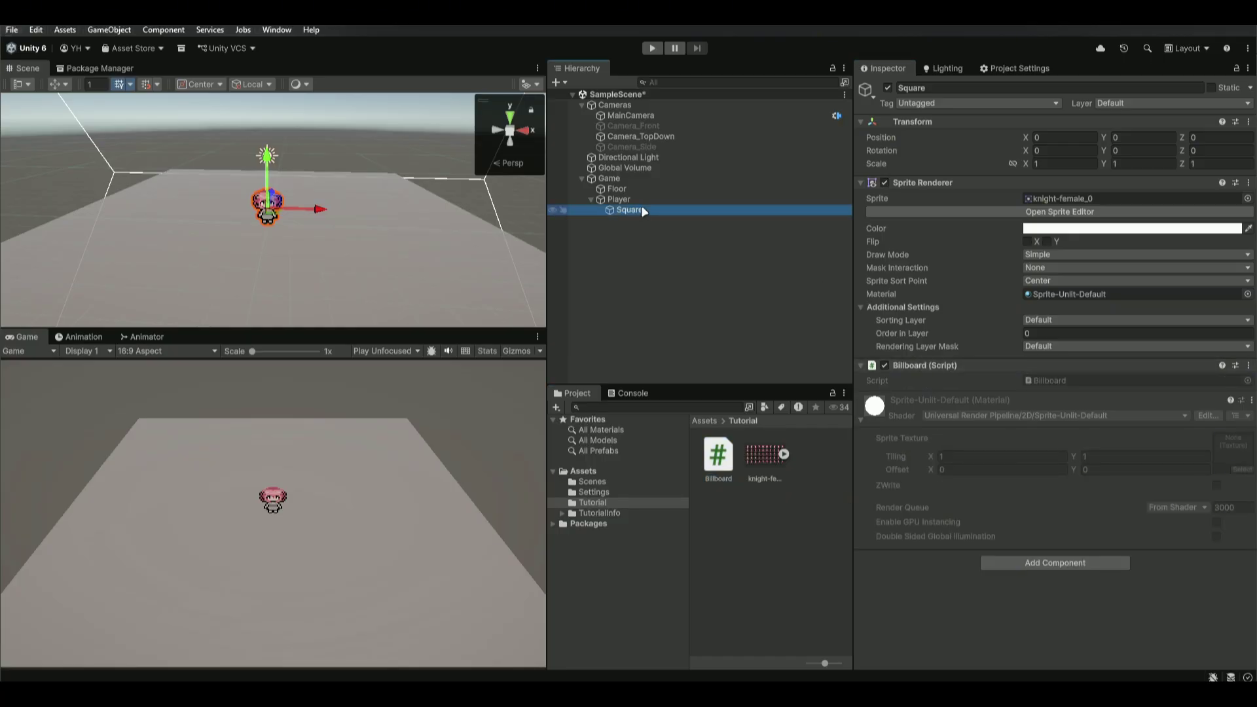
left_click(642, 208)
type("Sprite")
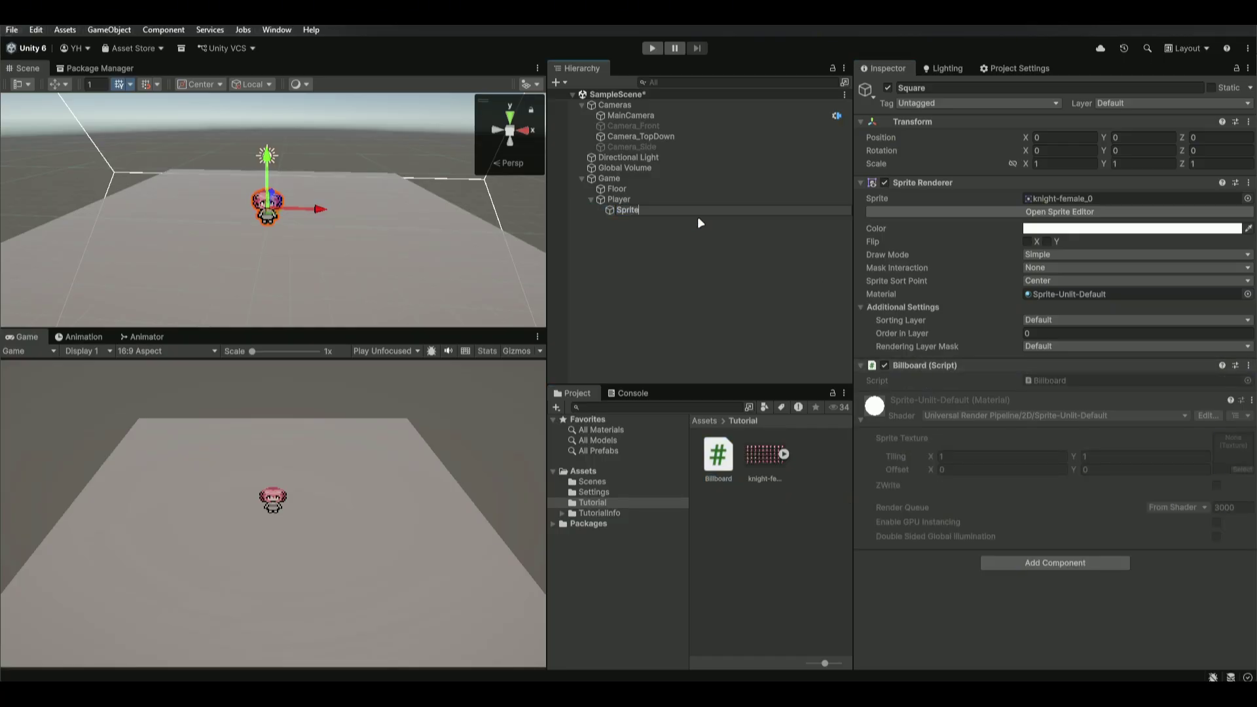
key("Return")
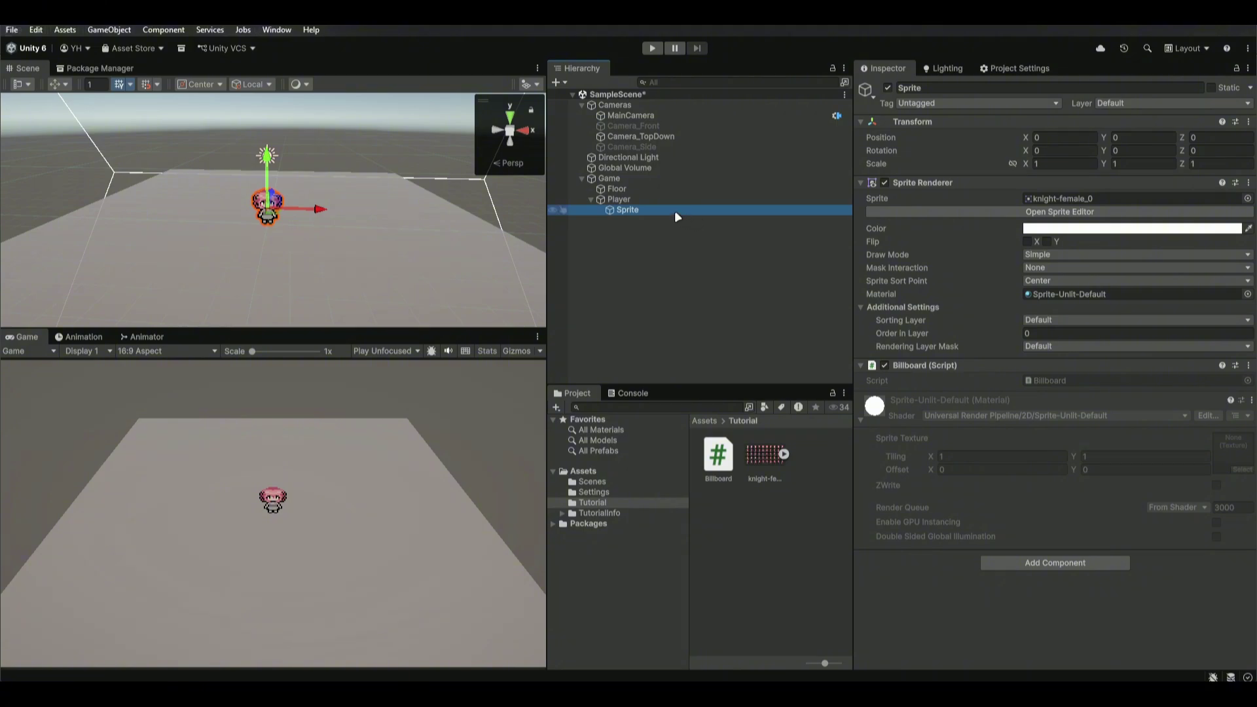
Run the scene and move the Sprite object to about X 6.5, Z -5.9 to test the billboard rotation.
left_click(652, 48)
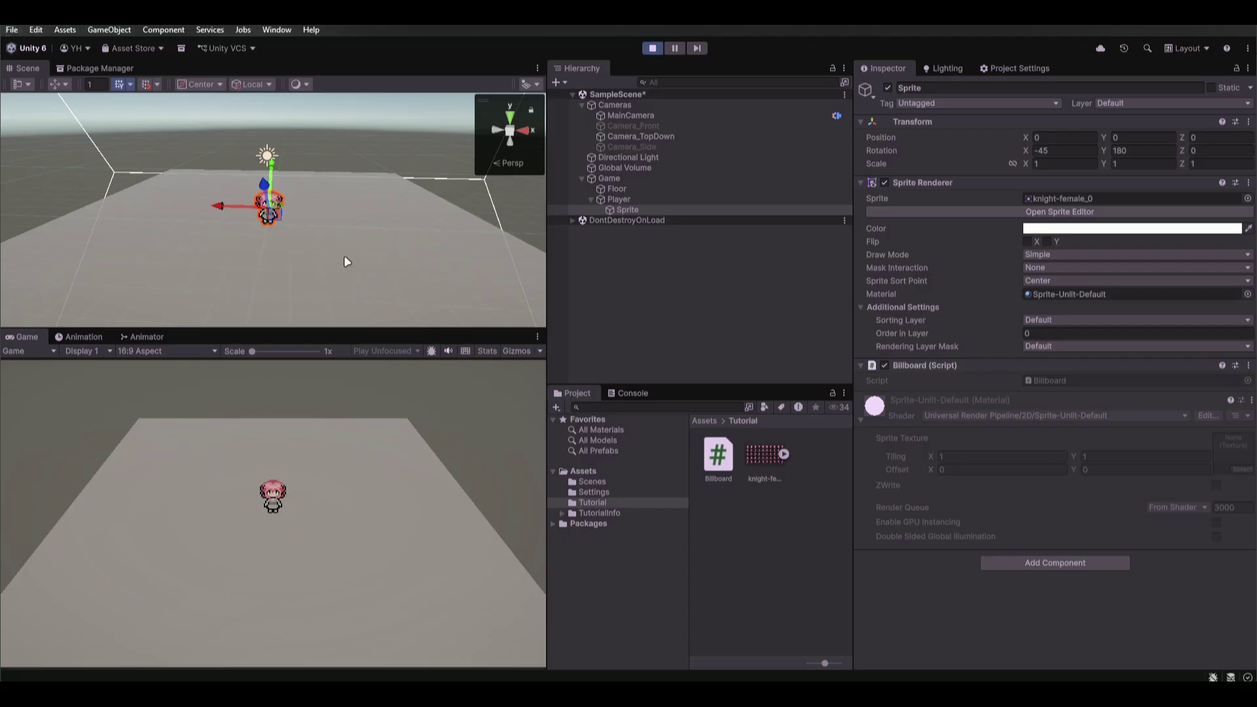
left_click_drag(347, 262, 382, 283, "alt")
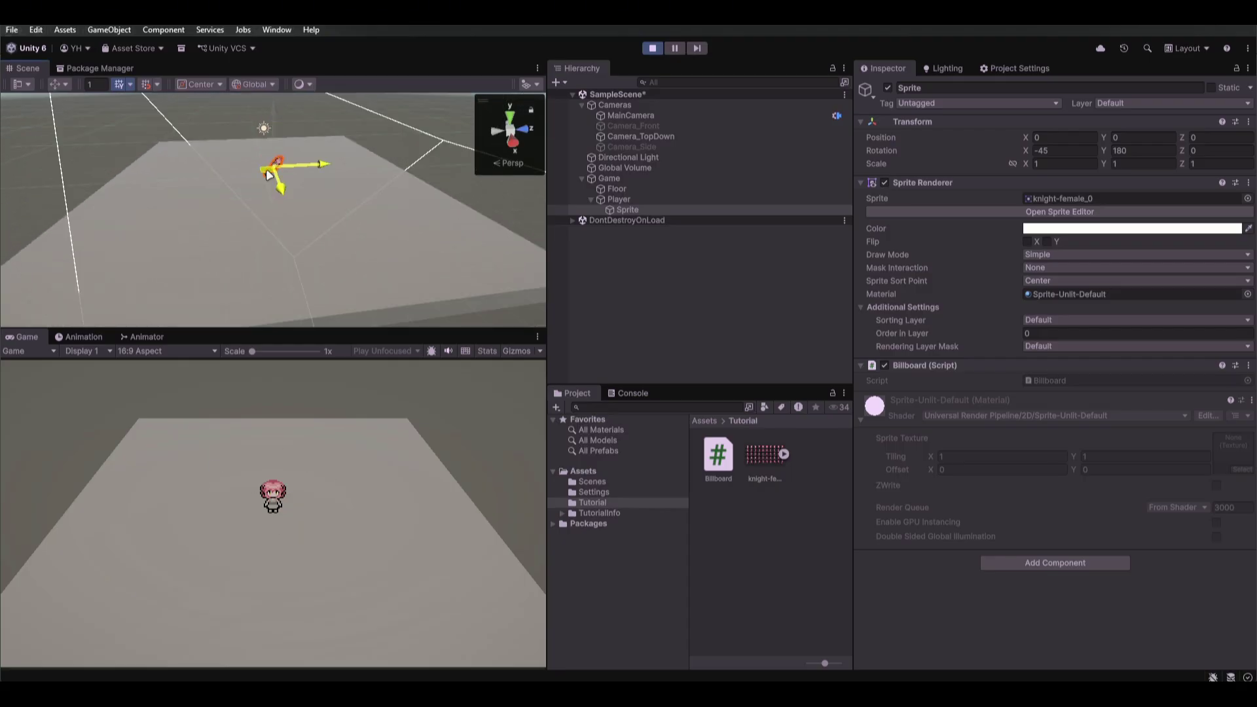
left_click_drag(268, 175, 118, 251)
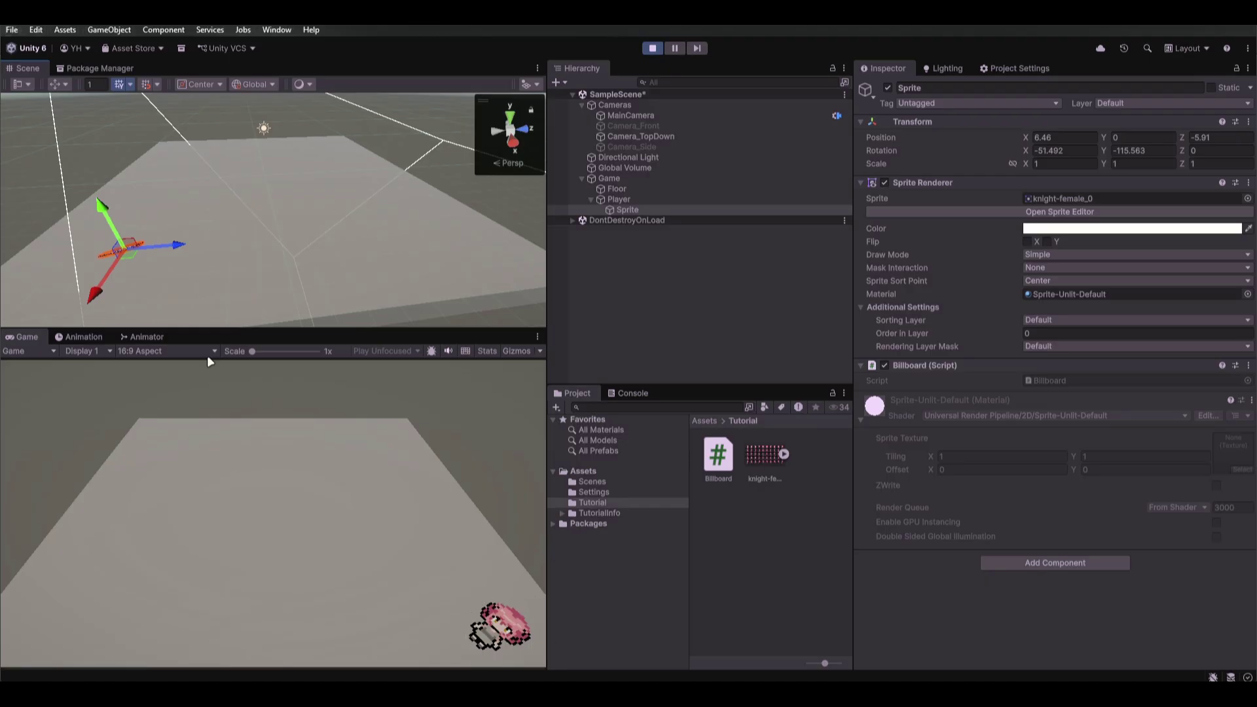
Examine the Sprite's orientation from another angle in the running scene, and stop the run.
key("f")
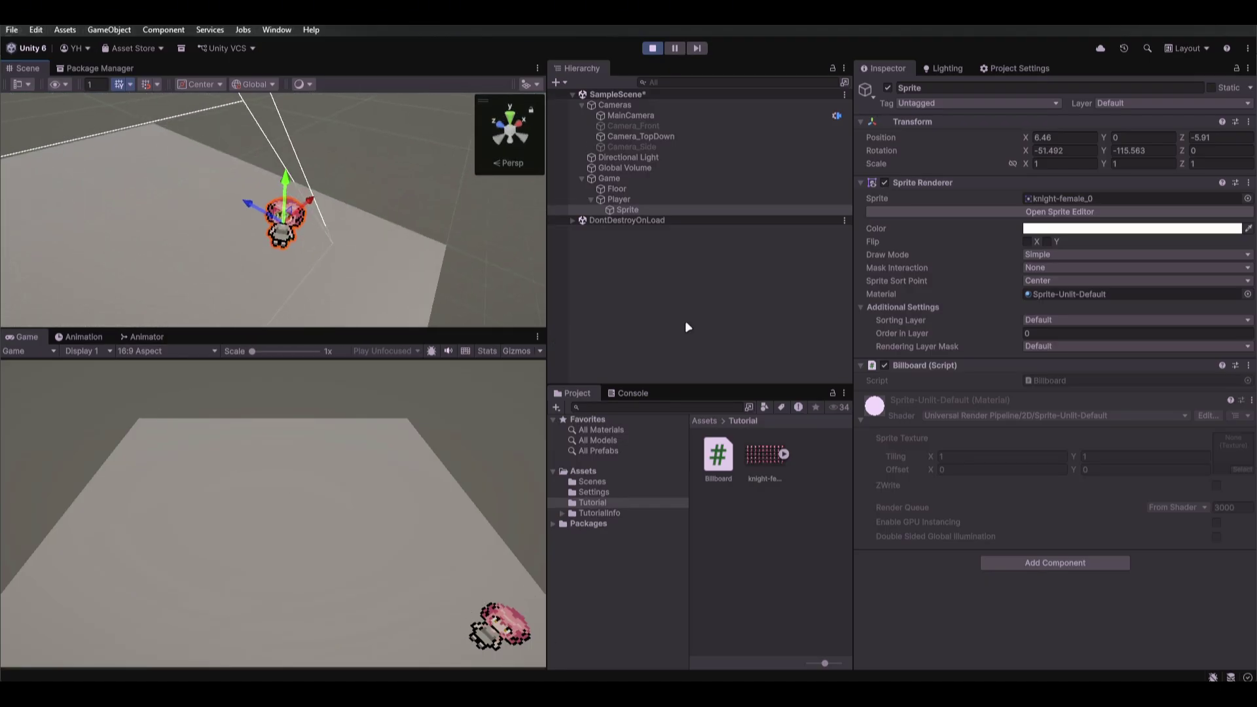
left_click_drag(685, 321, 428, 351, "alt")
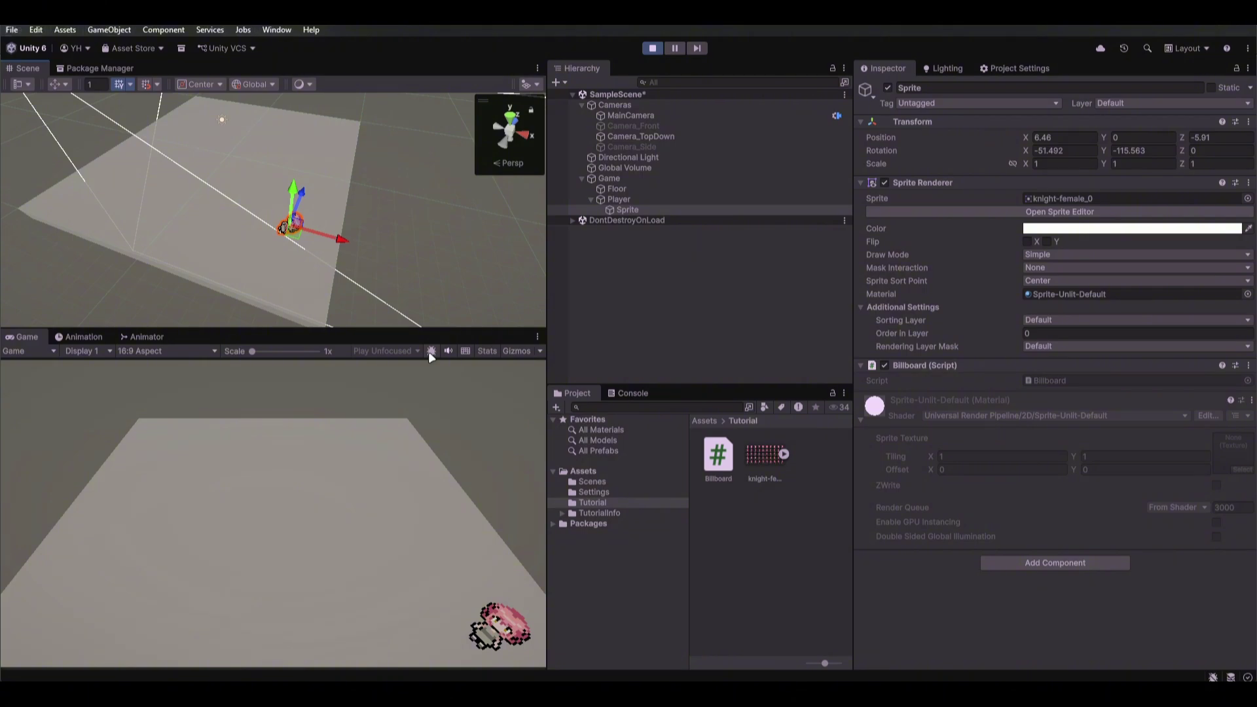
left_click(653, 48)
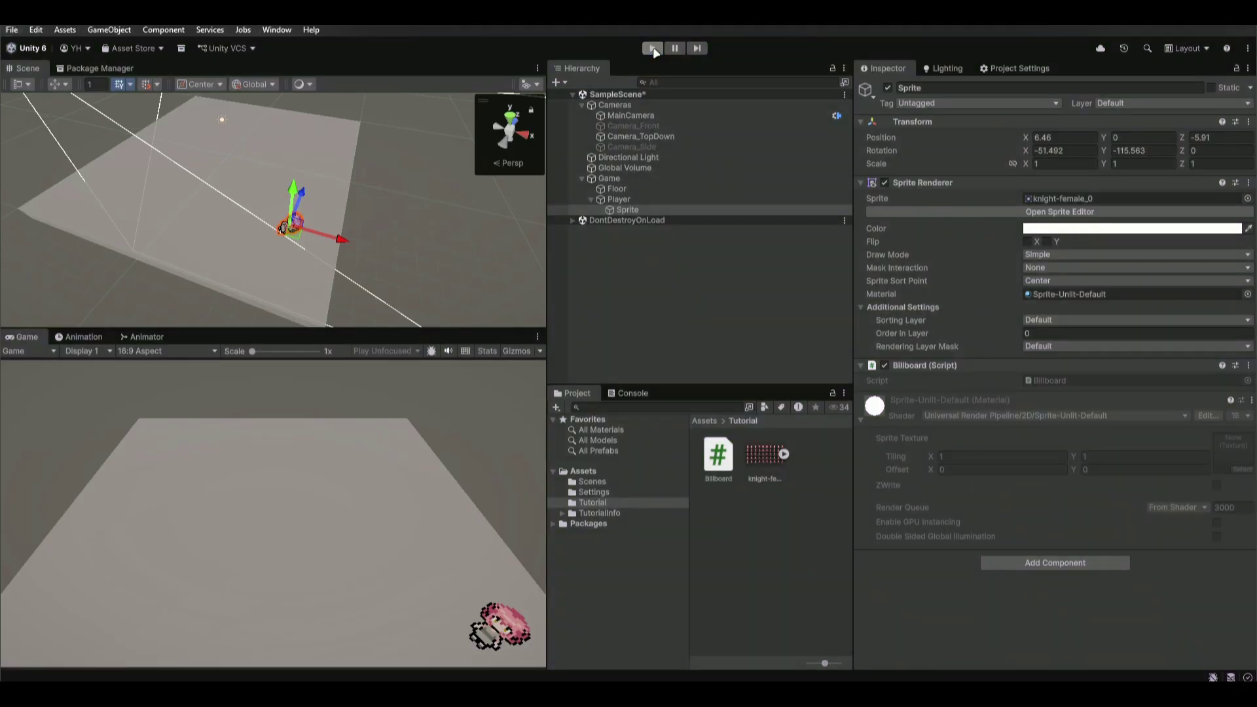
Switch to Visual Studio Code and replace the LookAt call in Update with "transform.rotation = Quaternion.Euler".
key("alt+Tab")
left_click_drag(680, 305, 529, 307)
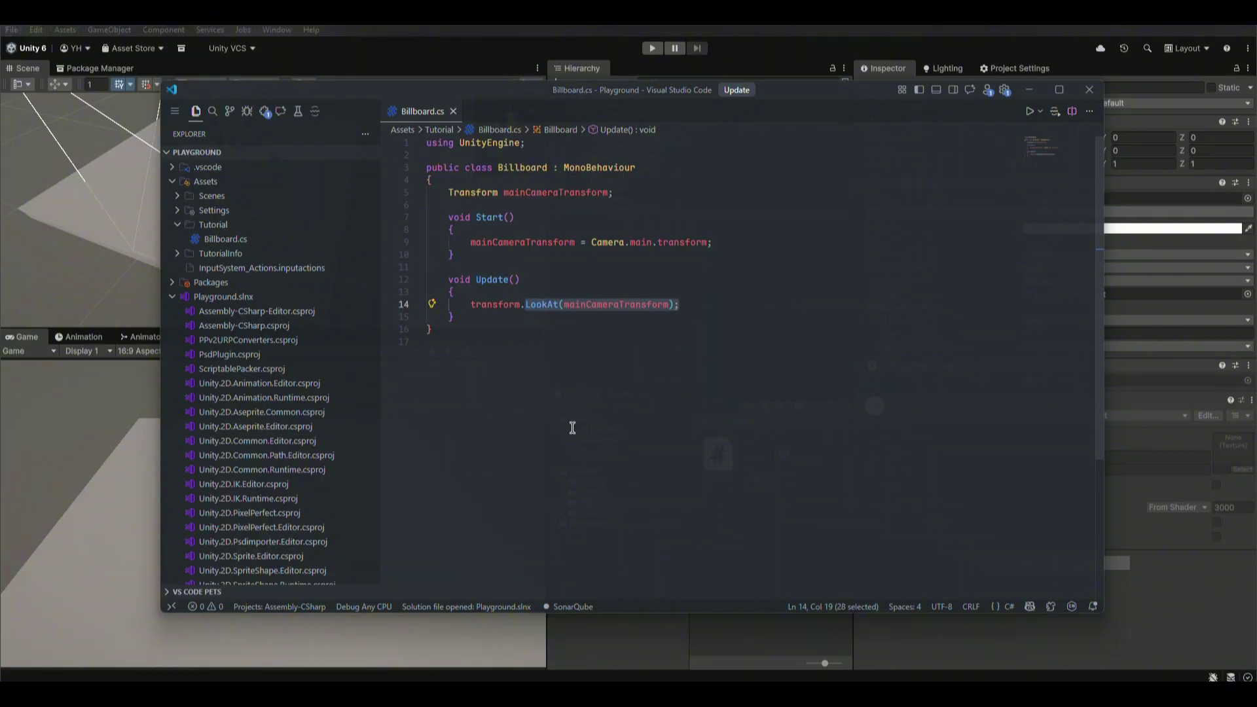
key("BackSpace")
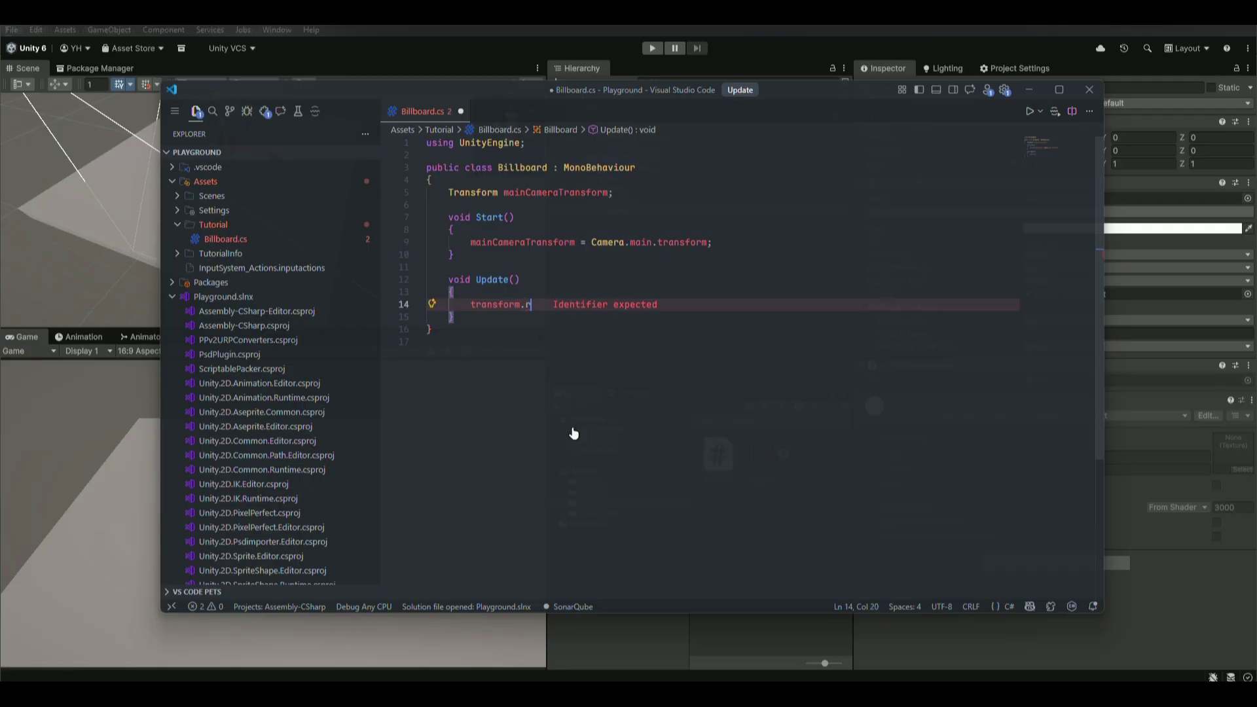
type("rotation = ")
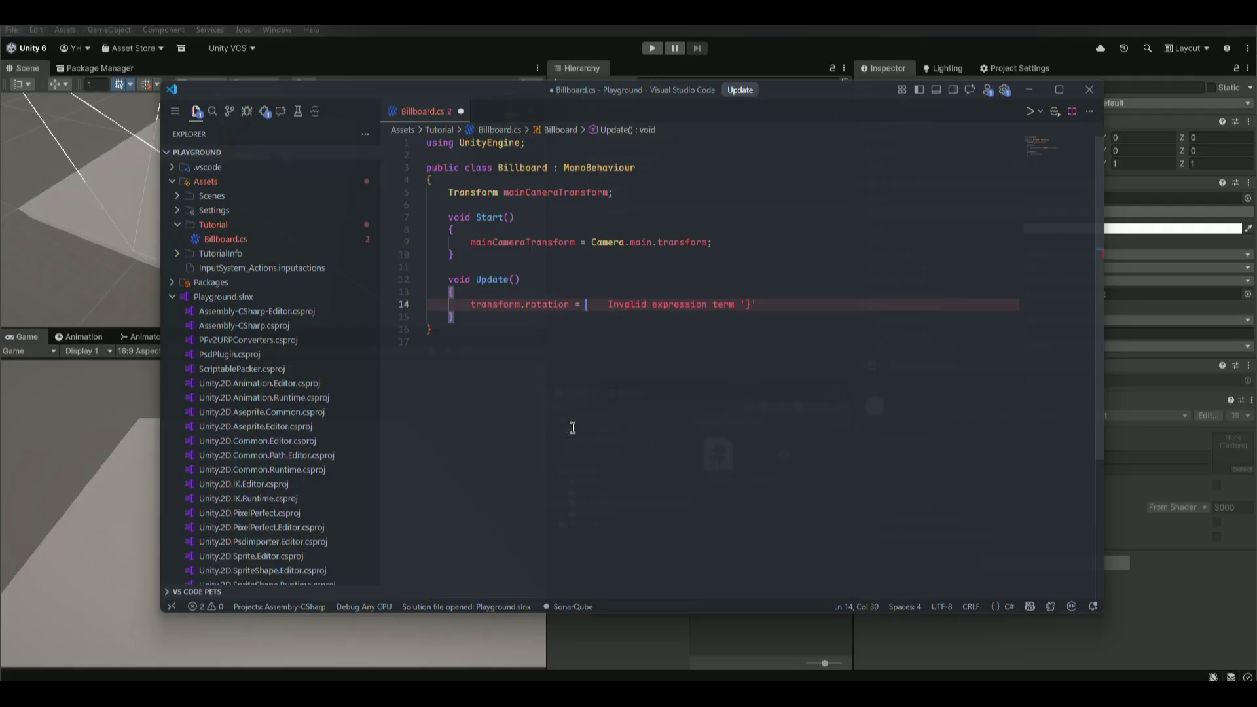
type("Quate")
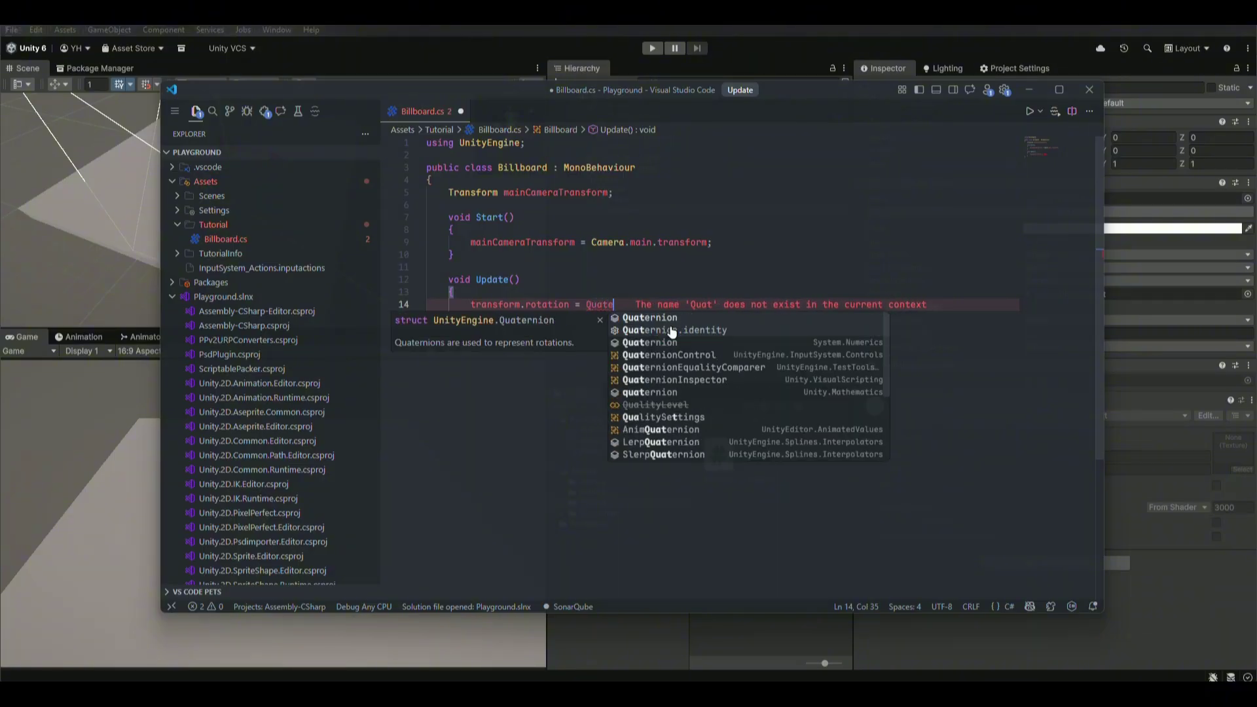
type("rnion.euler")
key("Tab")
Read the code hints for Quaternion and Euler in the rotation line, undoing the accidental move of ".Euler".
double_click(605, 304)
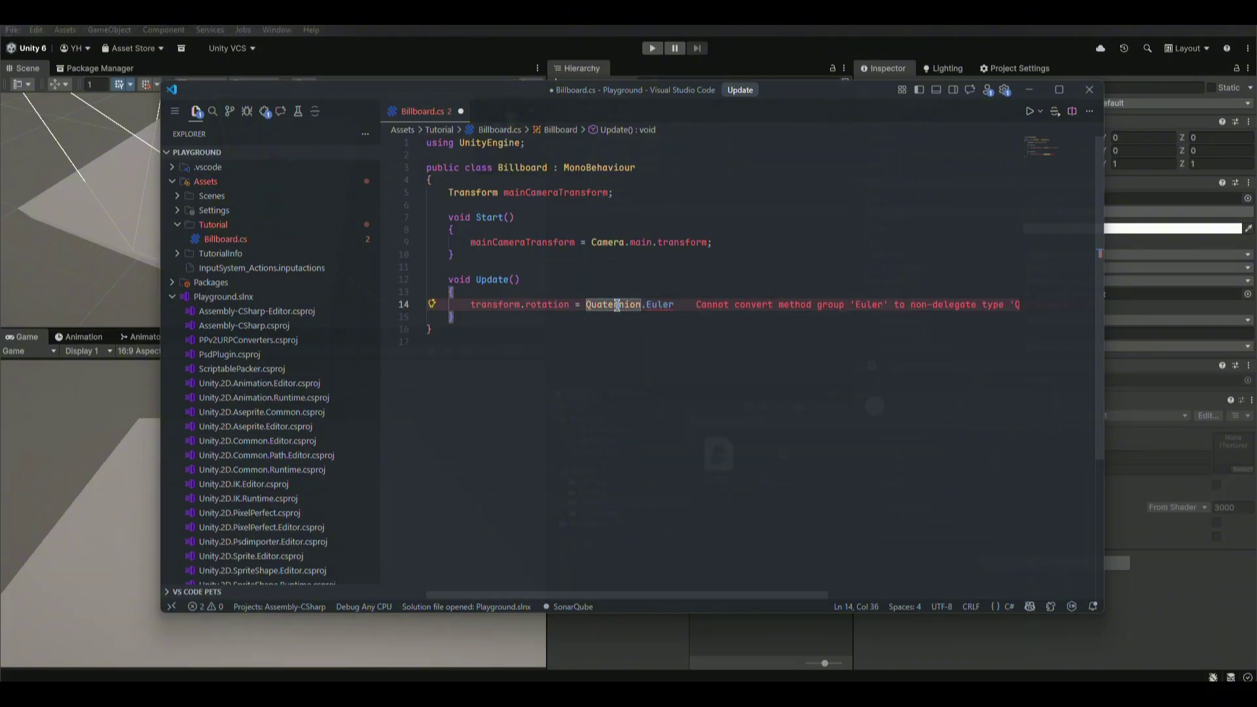
left_click_drag(591, 290, 772, 296)
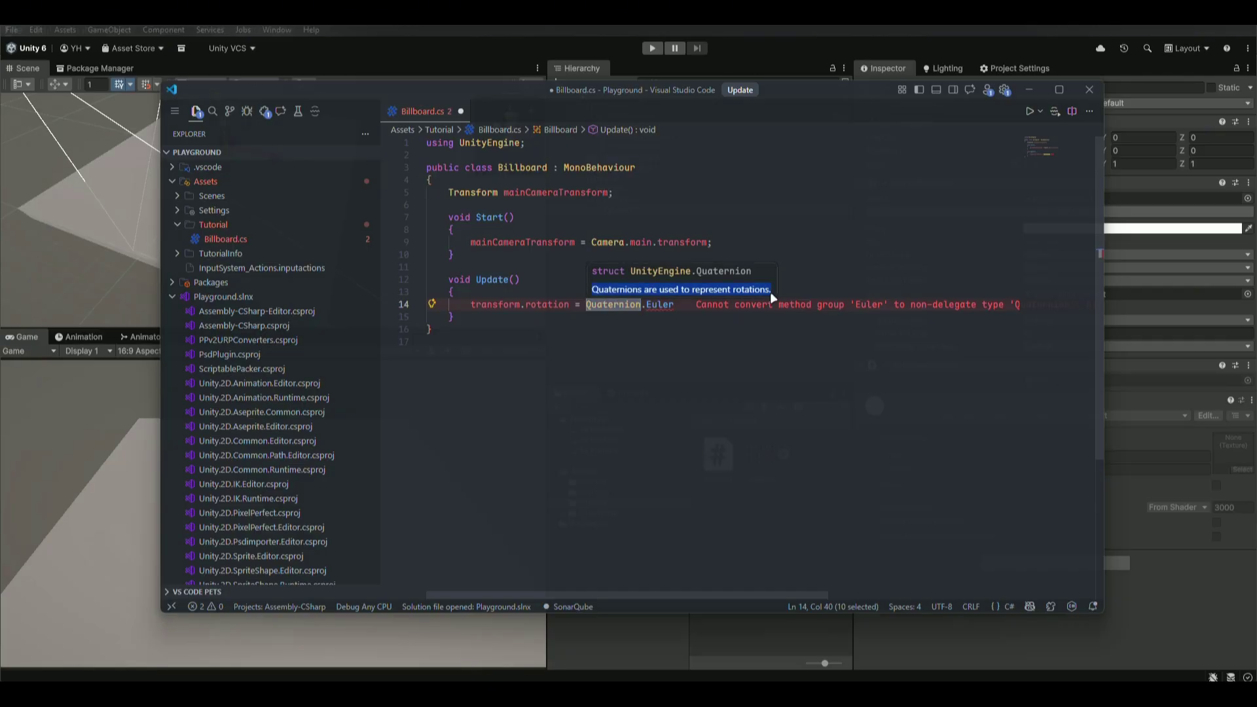
left_click(605, 305)
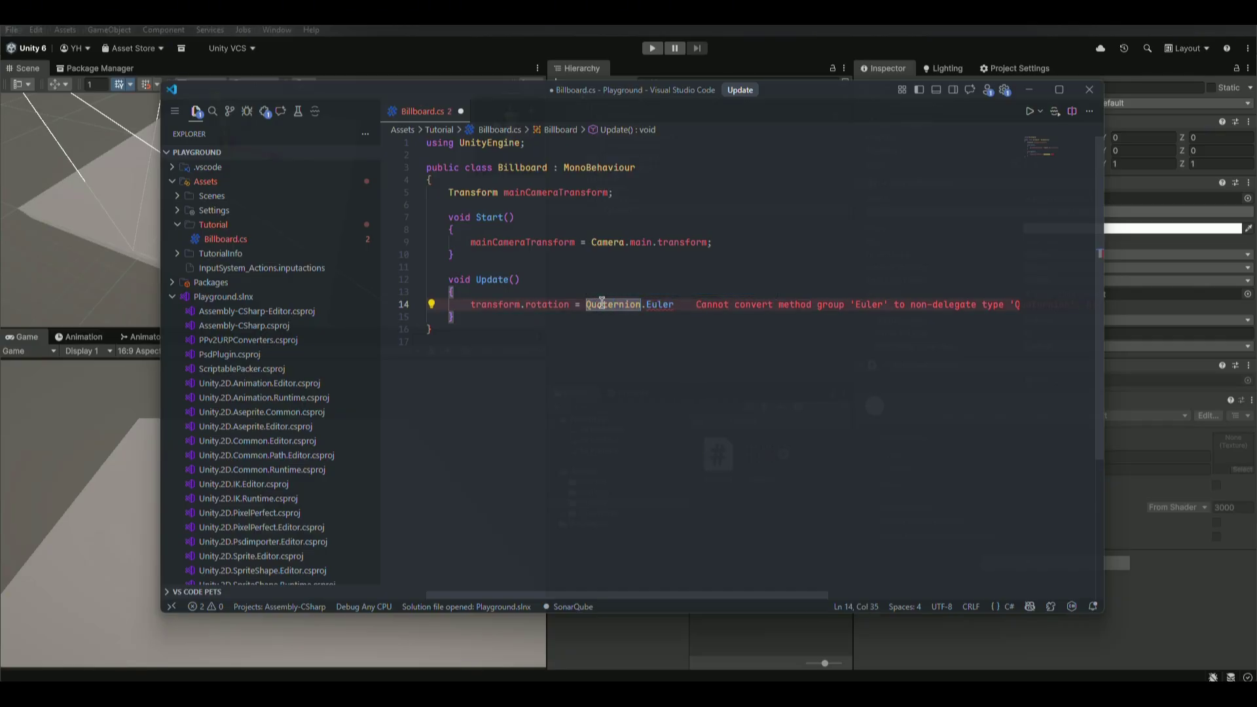
double_click(661, 304)
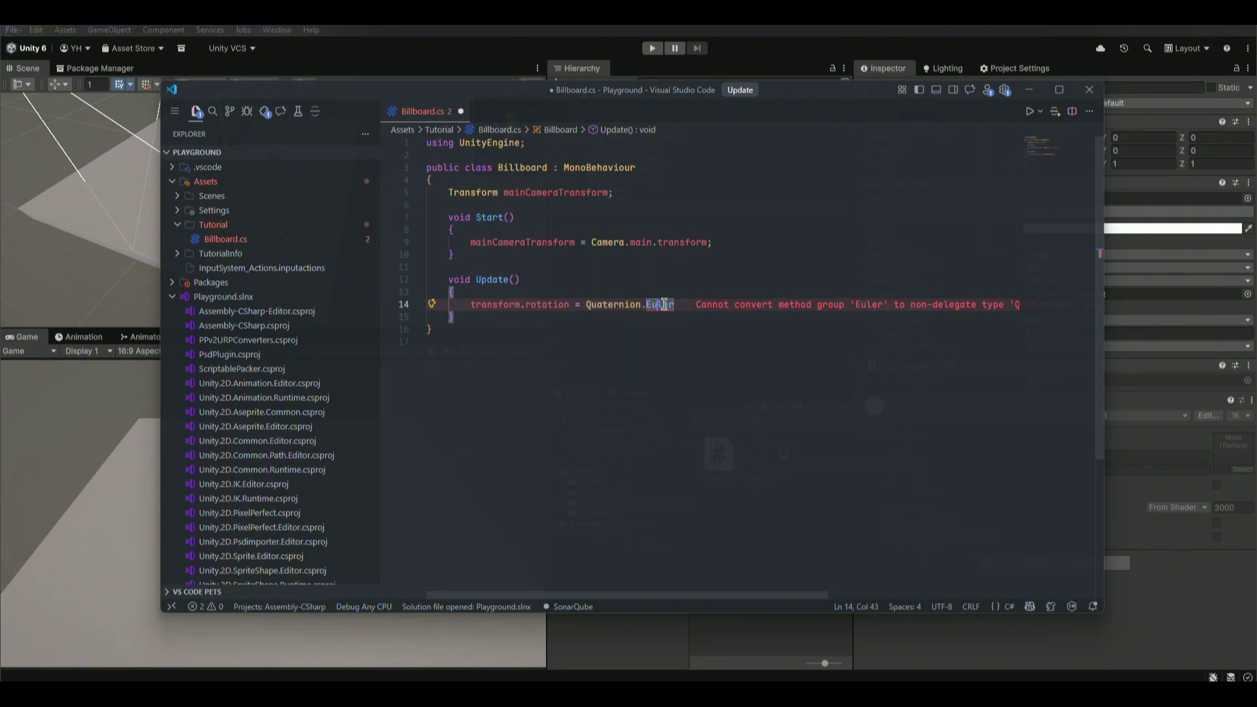
mouse_move(666, 309)
left_click_drag(644, 306, 696, 306)
mouse_move(703, 305)
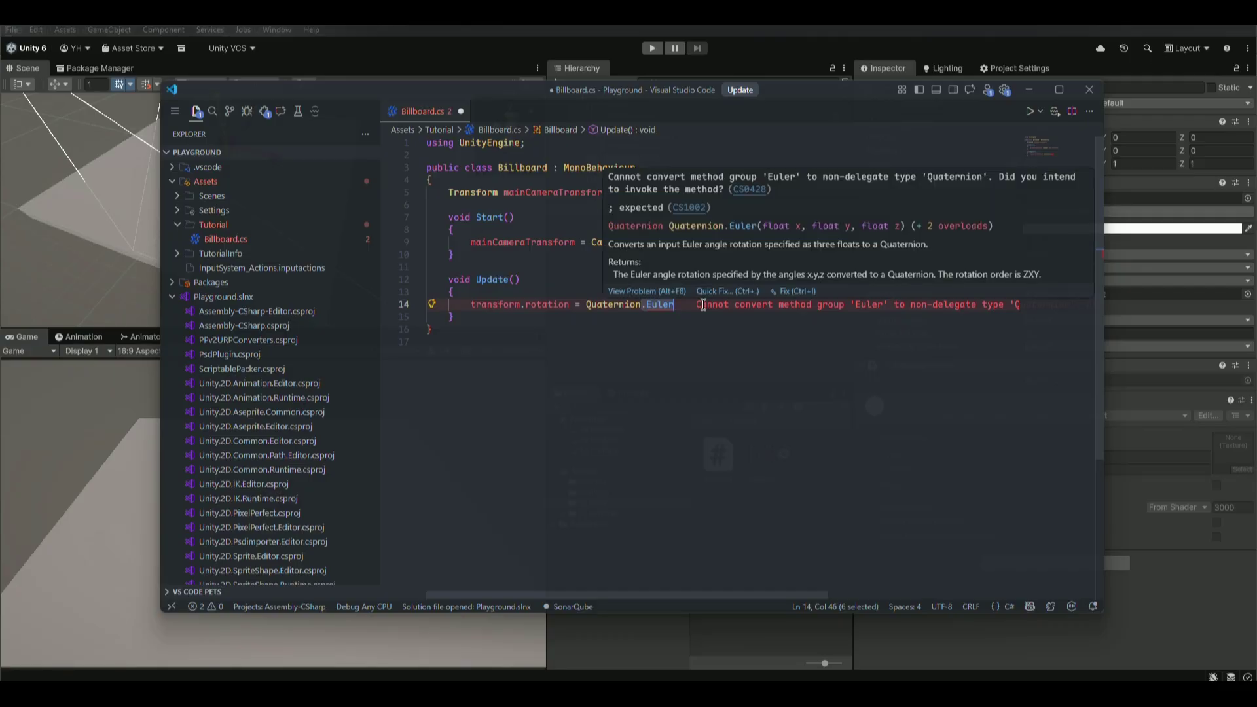
left_click_drag(703, 305, 693, 313)
left_click(691, 305)
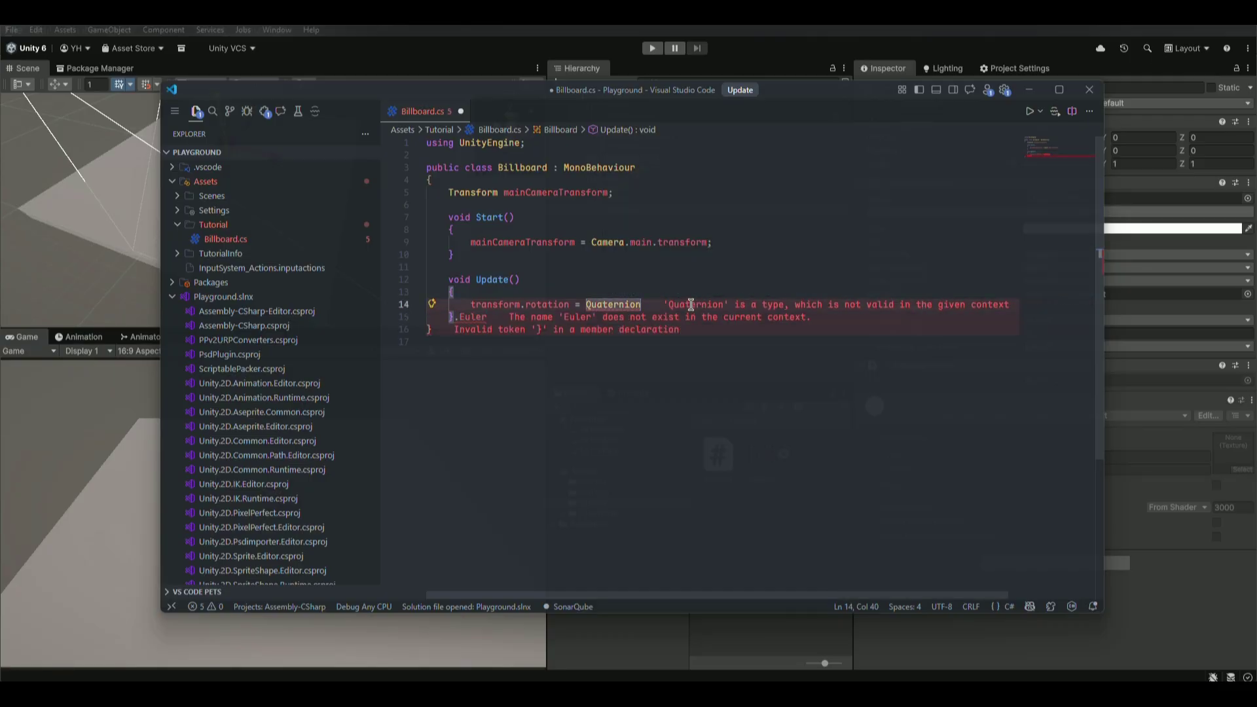
key("ctrl+z")
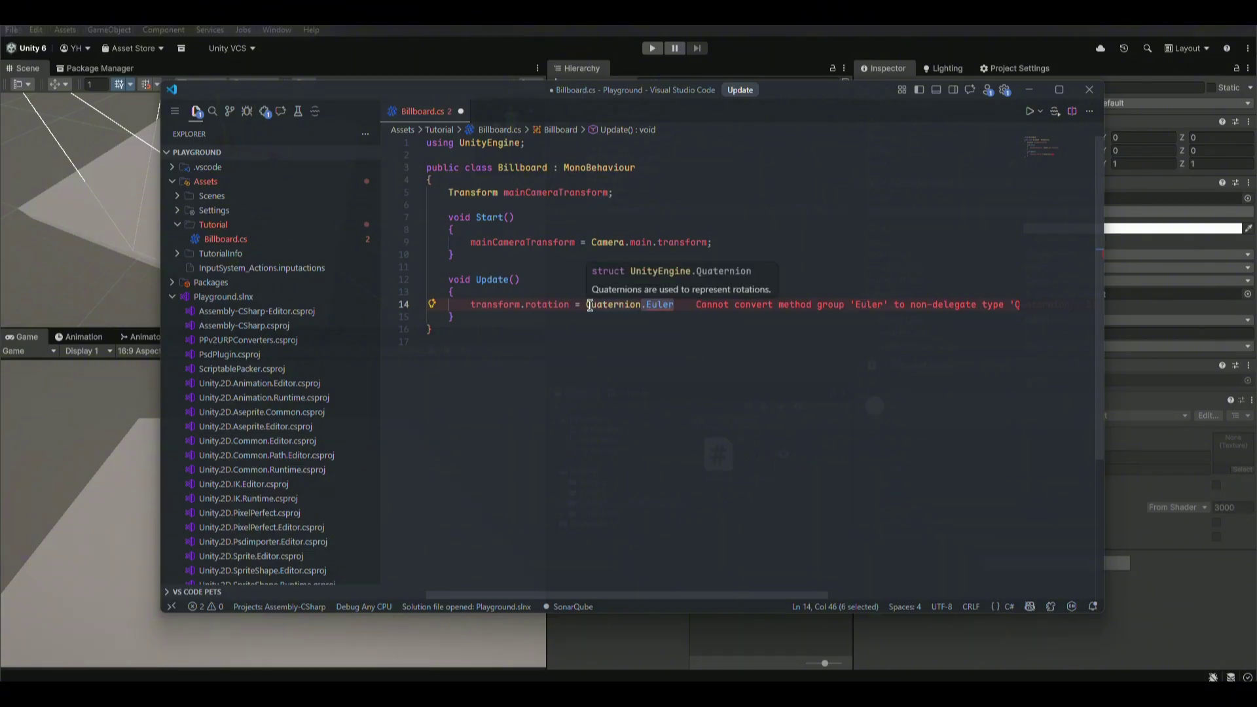
key("Right")
mouse_move(650, 305)
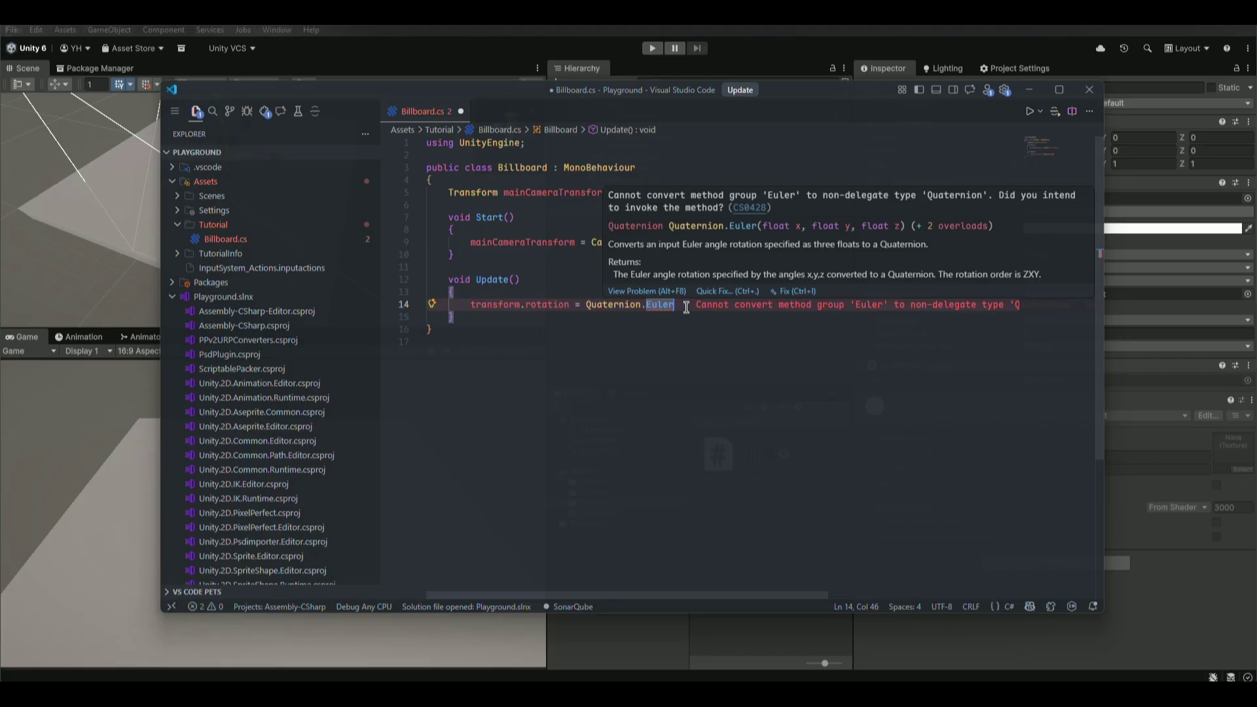
Switch to Unity and examine the X, Y and Z rotation values of the Sprite.
key("alt+Tab")
left_click(1043, 148)
key("Tab")
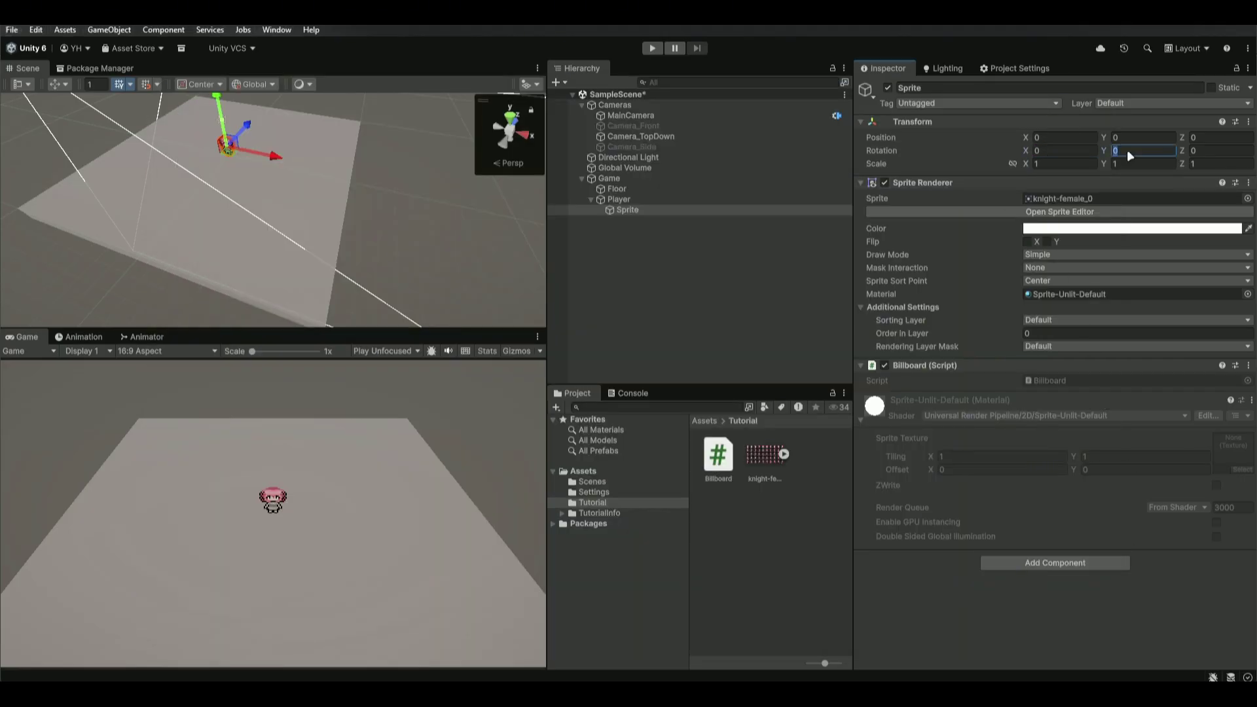
key("Tab")
left_click(1052, 152)
Return to the Billboard script and read the type hints for Quaternion.Euler and transform.rotation.
key("alt+Tab")
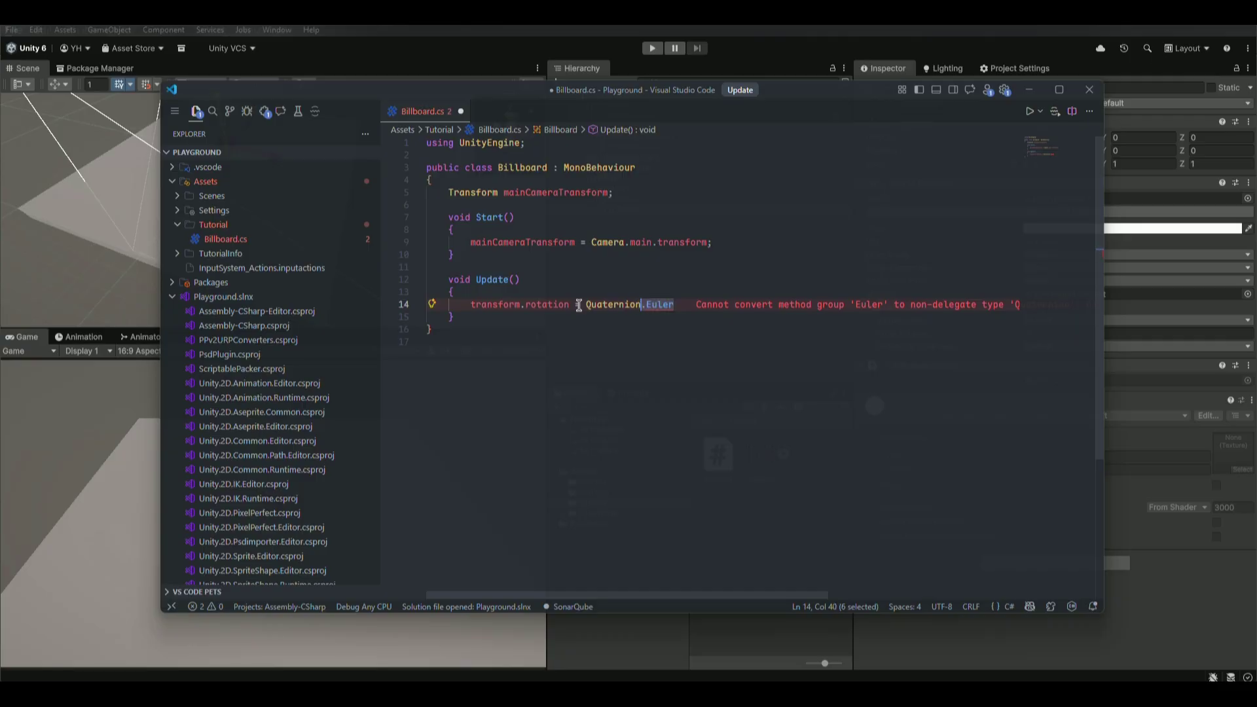
left_click_drag(586, 305, 678, 304)
left_click(672, 302)
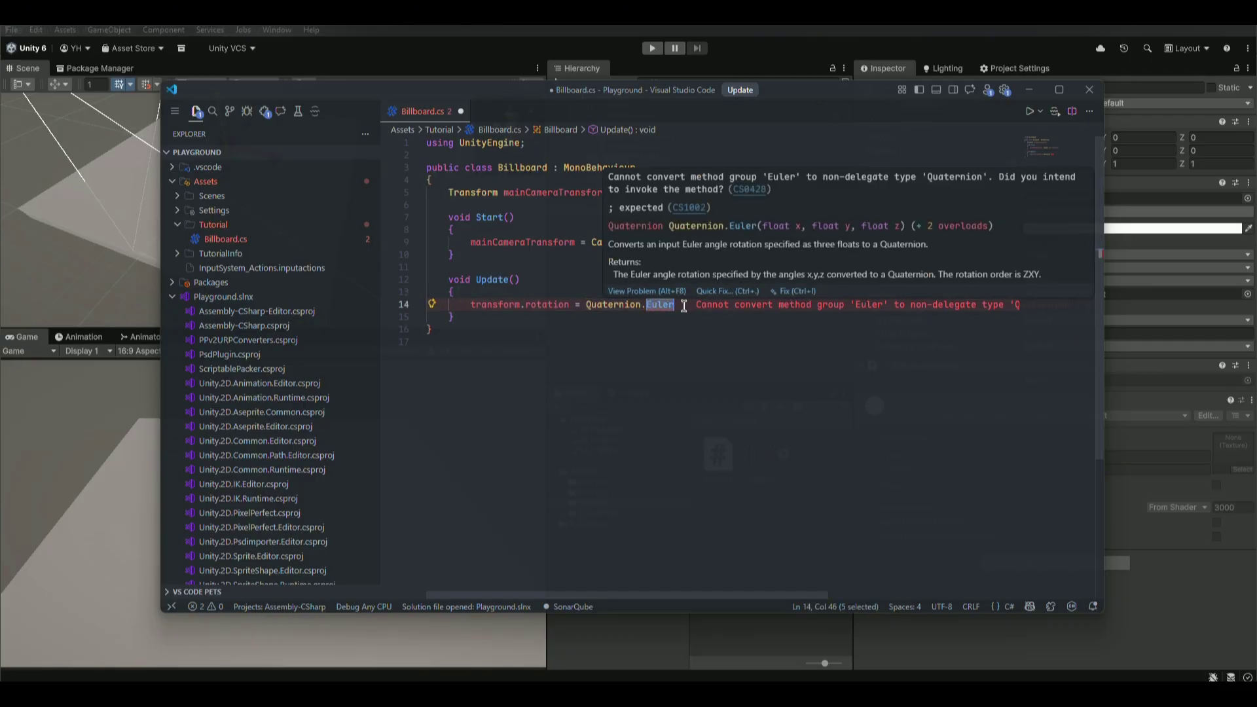
left_click(678, 305)
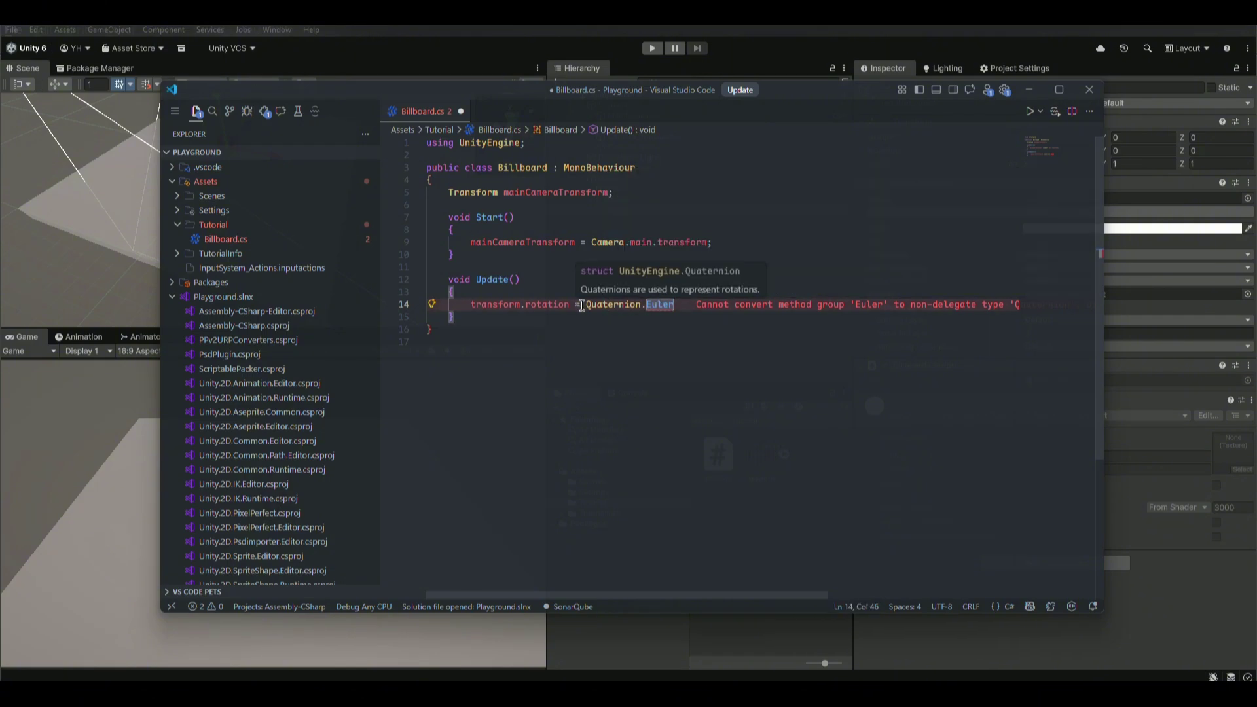
left_click_drag(587, 304, 641, 305)
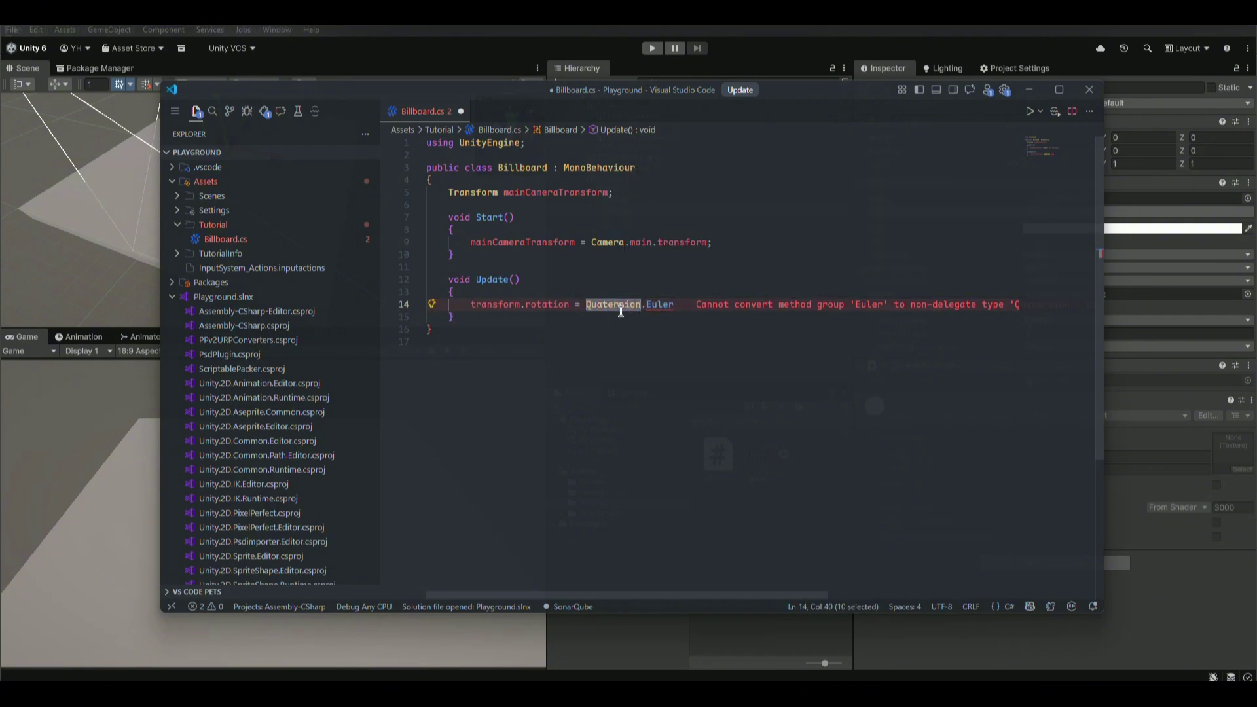
left_click(558, 333)
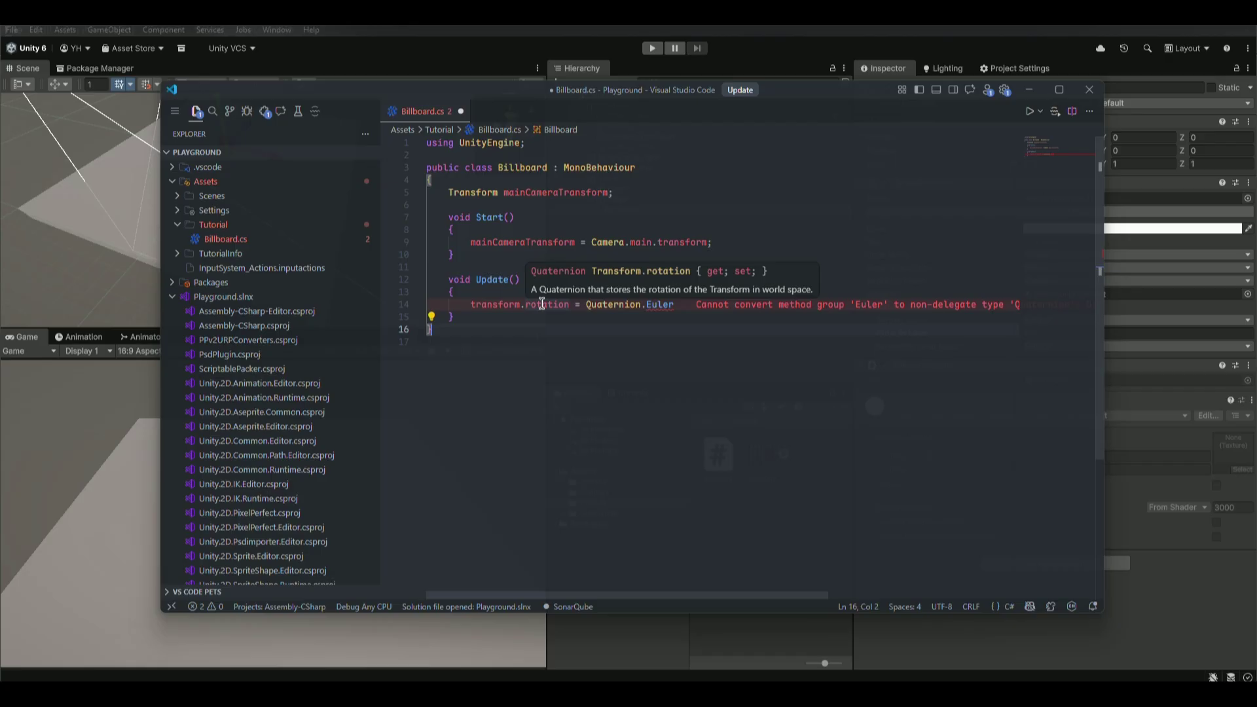
left_click_drag(532, 271, 770, 271)
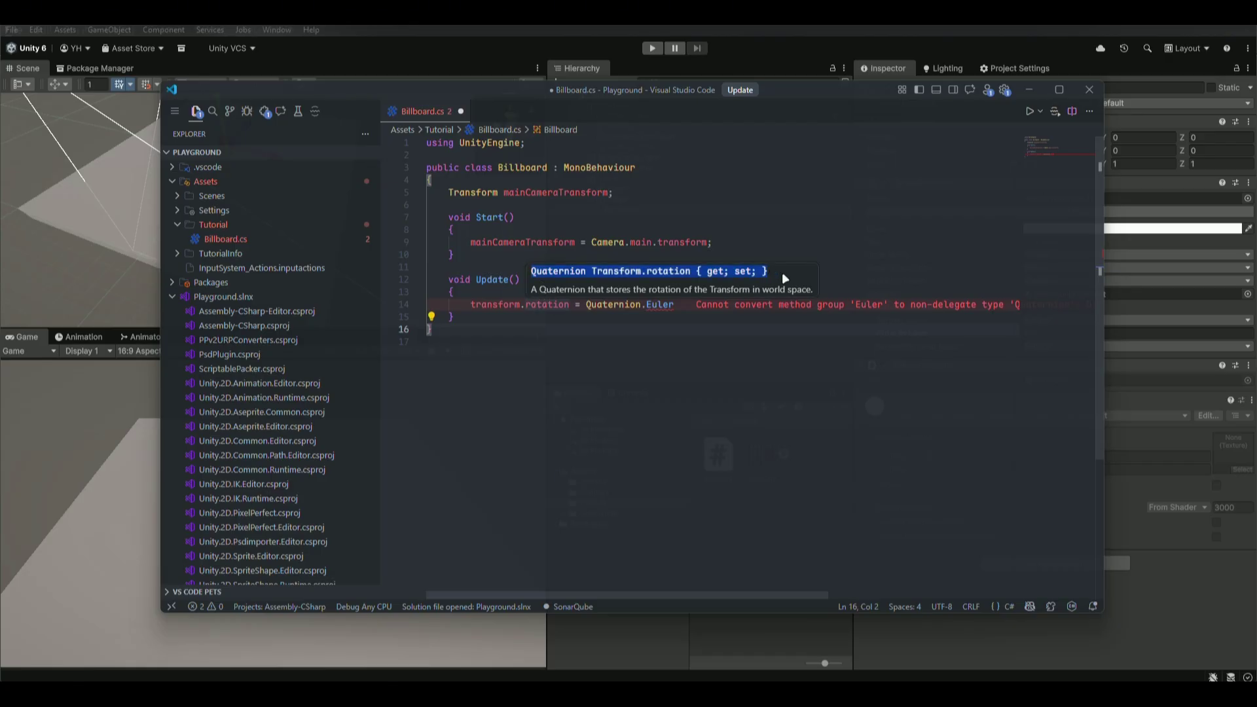
Complete the rotation line with empty parentheses and a semicolon after Quaternion.Euler, ready for an argument.
left_click(714, 306)
type("()")
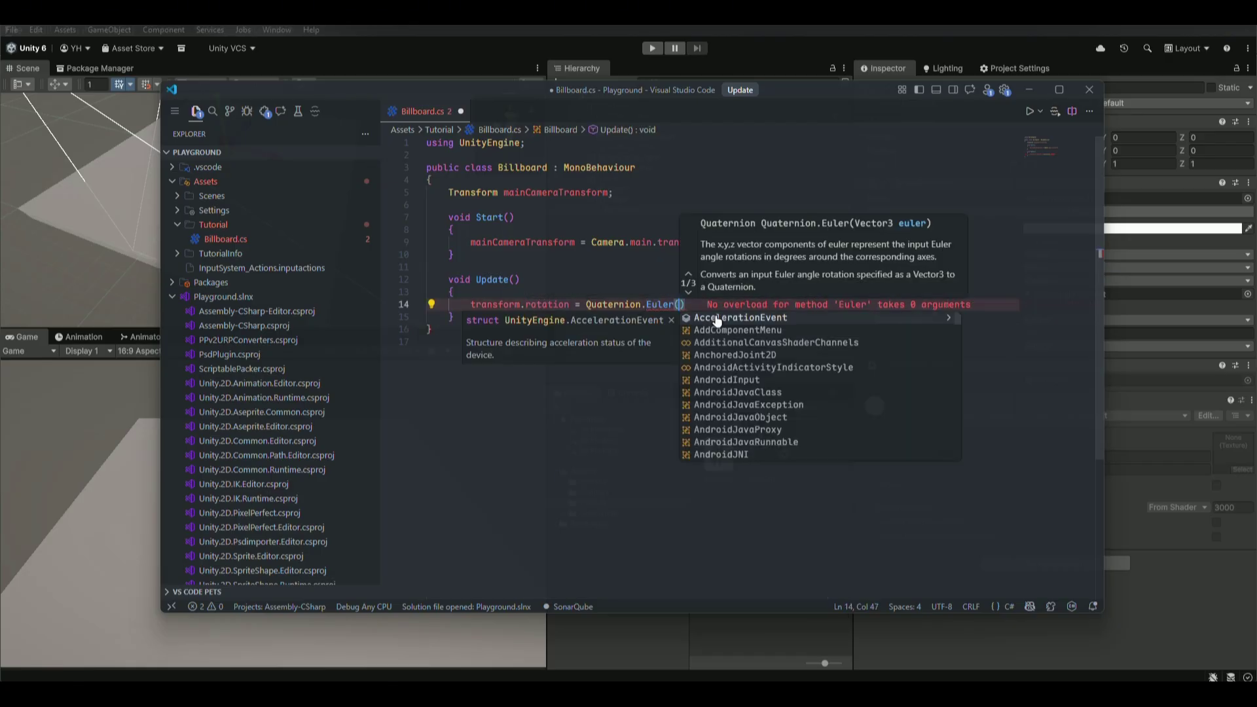
type(";")
key("Left")
key("Left")
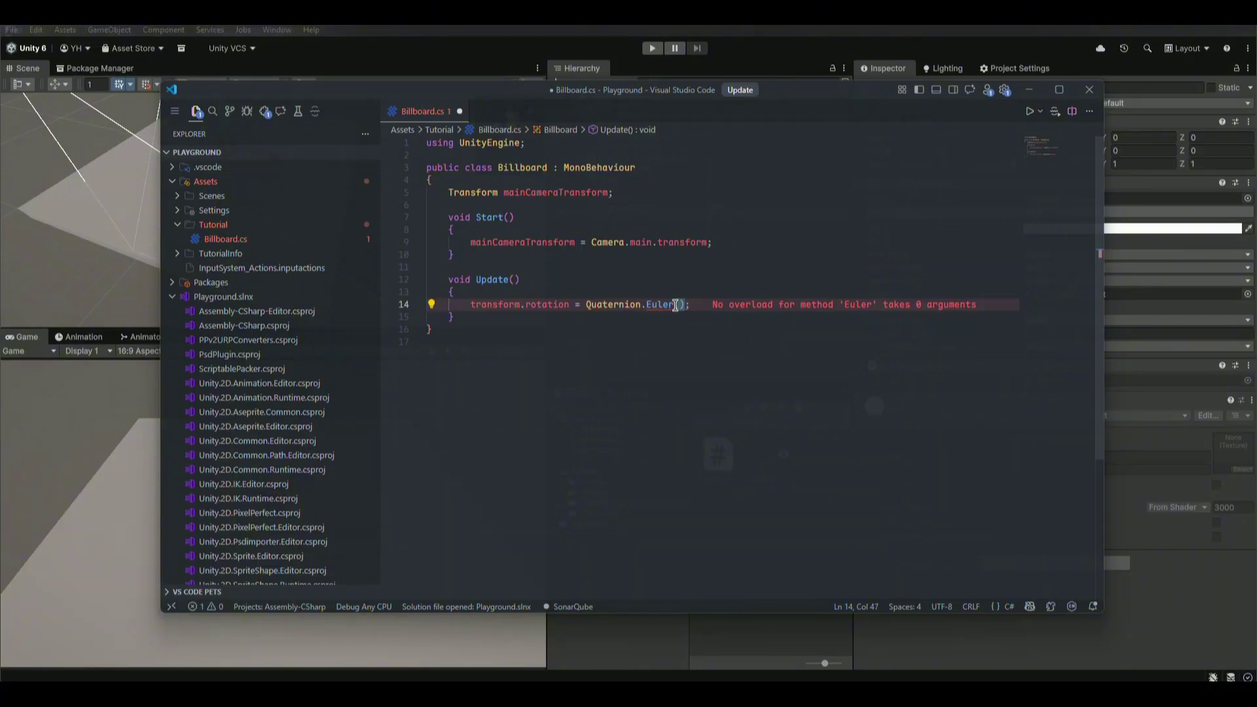
mouse_move(675, 306)
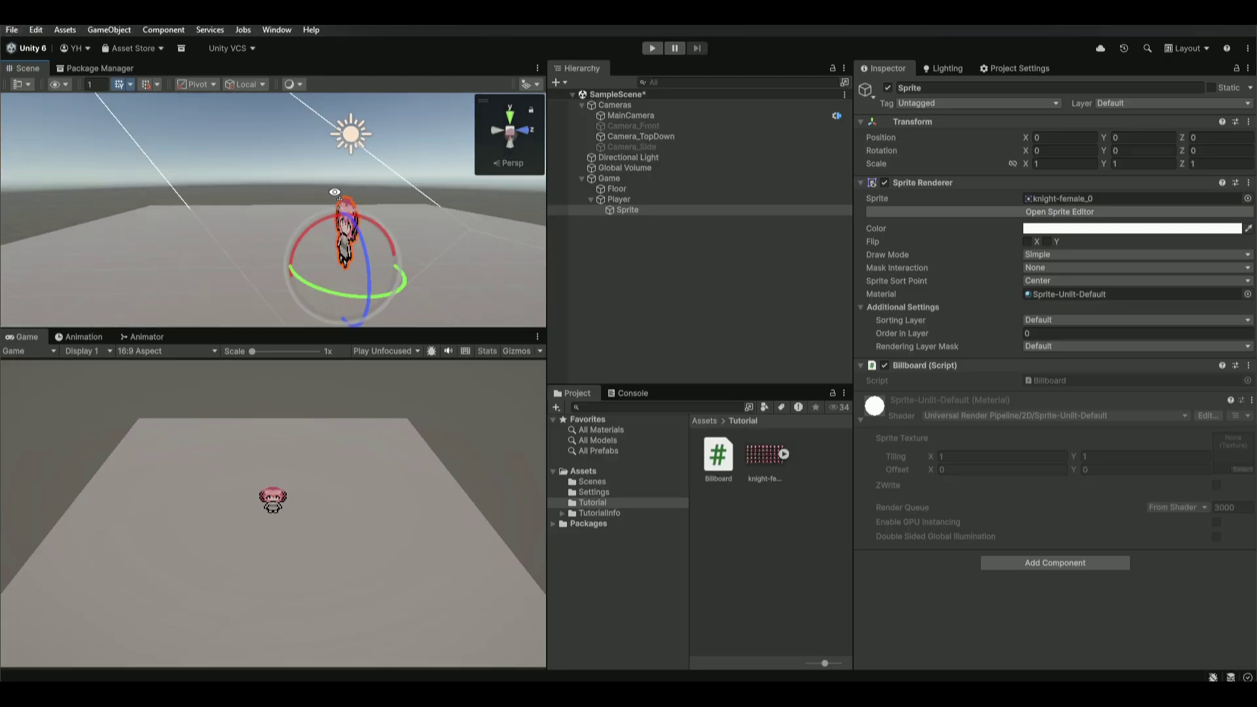
Try rotating the Sprite around its axes in the Unity scene and undo the rotation.
left_click_drag(301, 238, 121, 150)
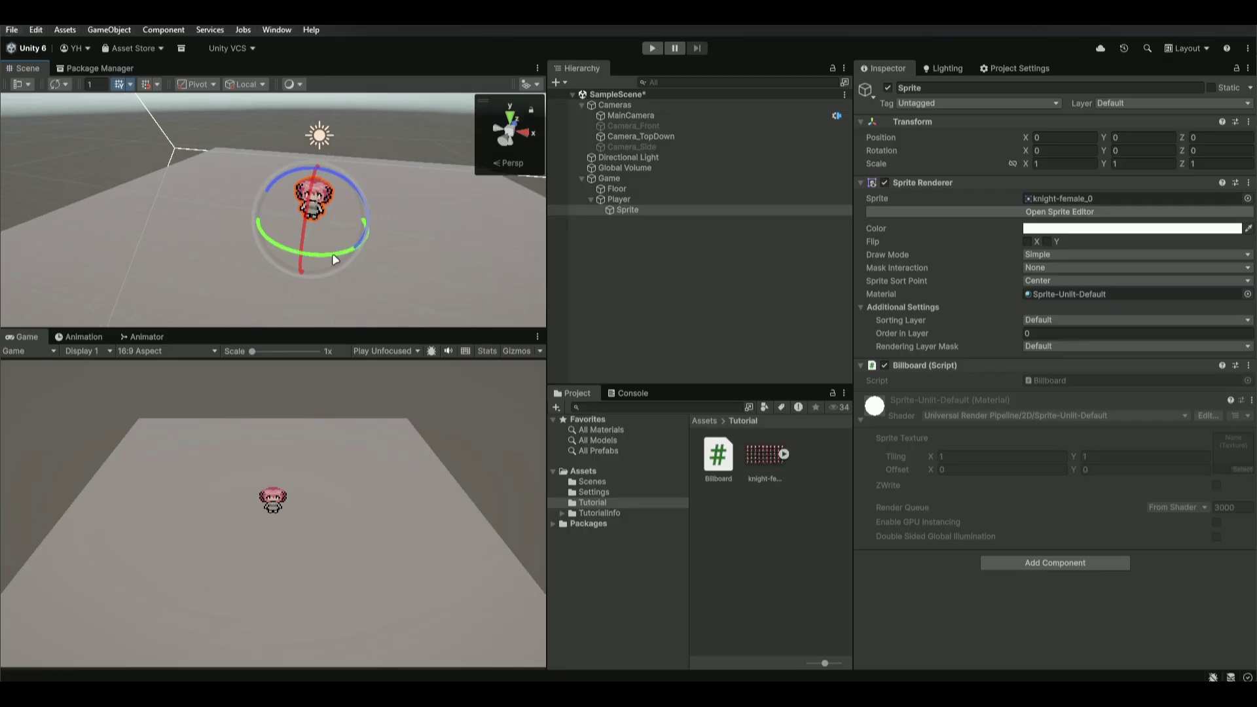
left_click_drag(333, 259, 344, 308)
left_click_drag(298, 169, 337, 180)
key("ctrl+z")
right_click_drag(354, 197, 298, 205)
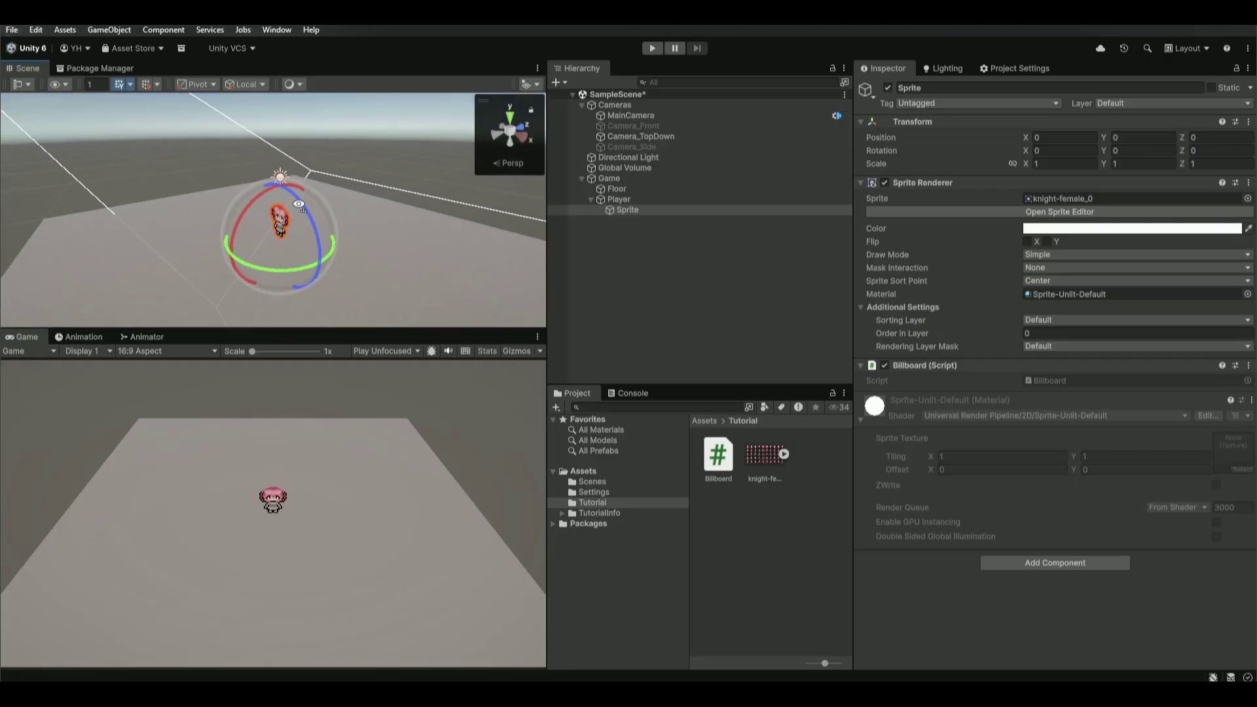
Switch to the Billboard script and enter "mainCameraTransform.rotation.eulerAngles.x" as the first argument of Quaternion.Euler.
key("alt+Tab")
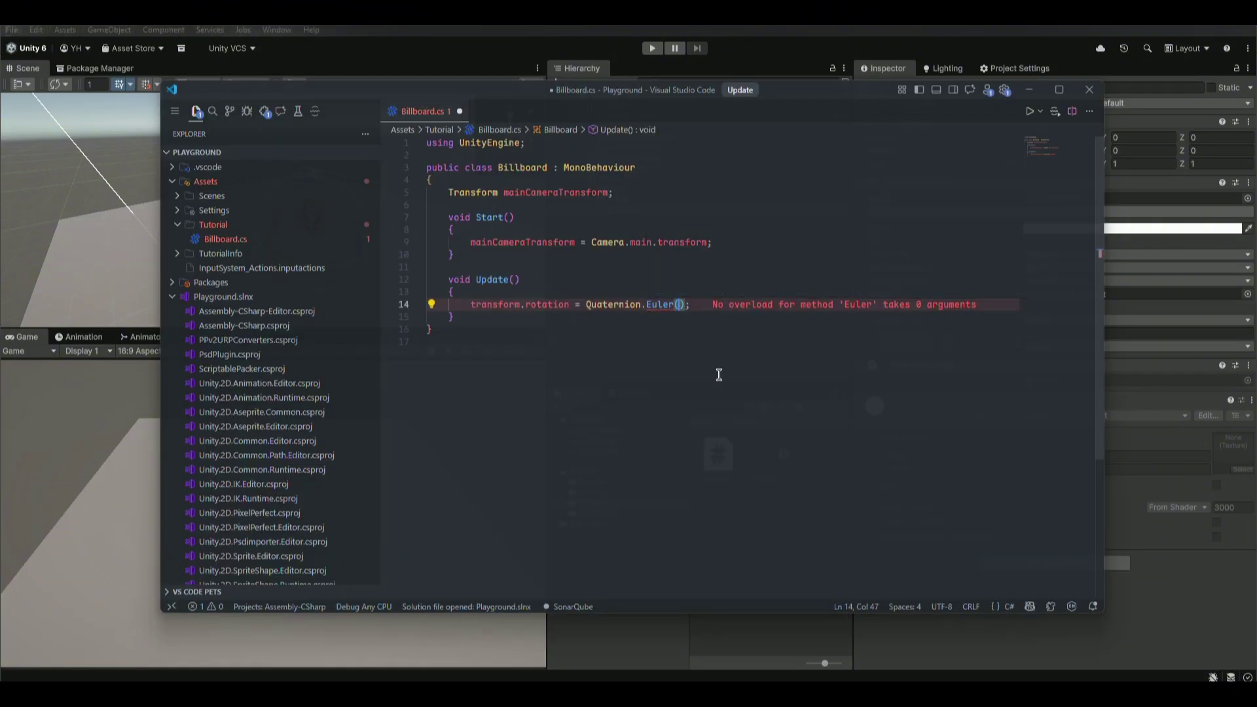
type("mainCameraTransform")
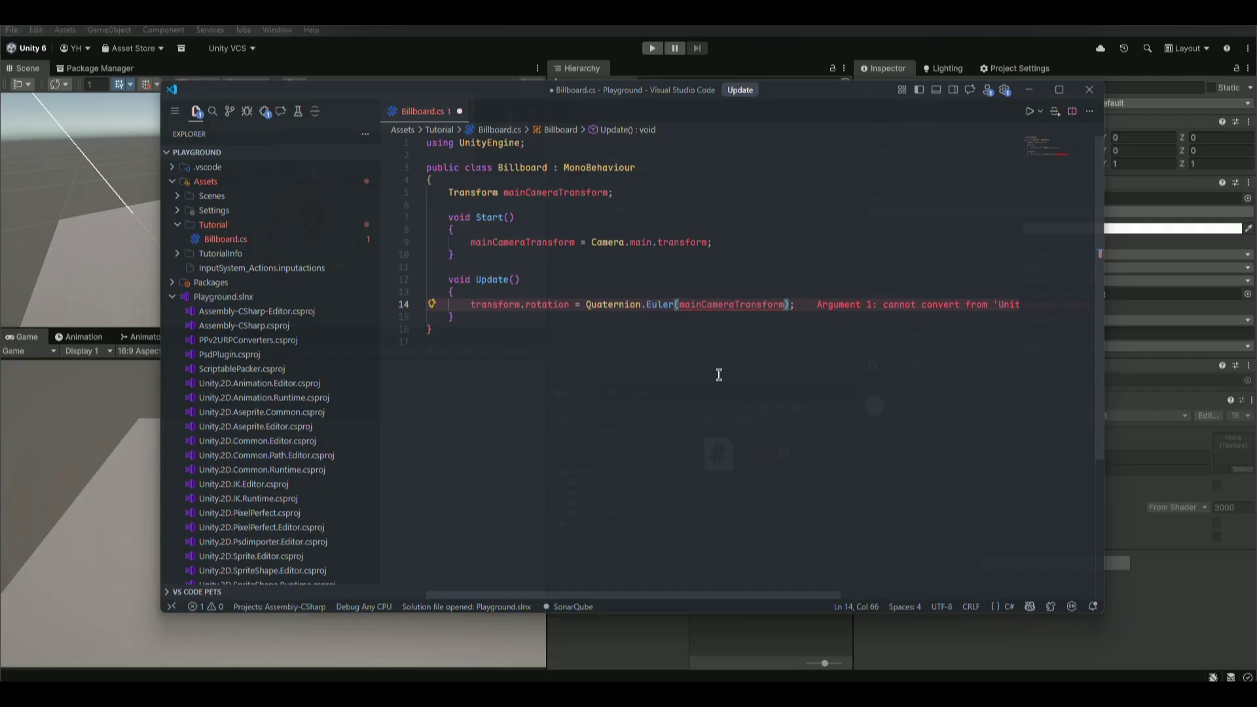
type(".rotation.eulerAngles")
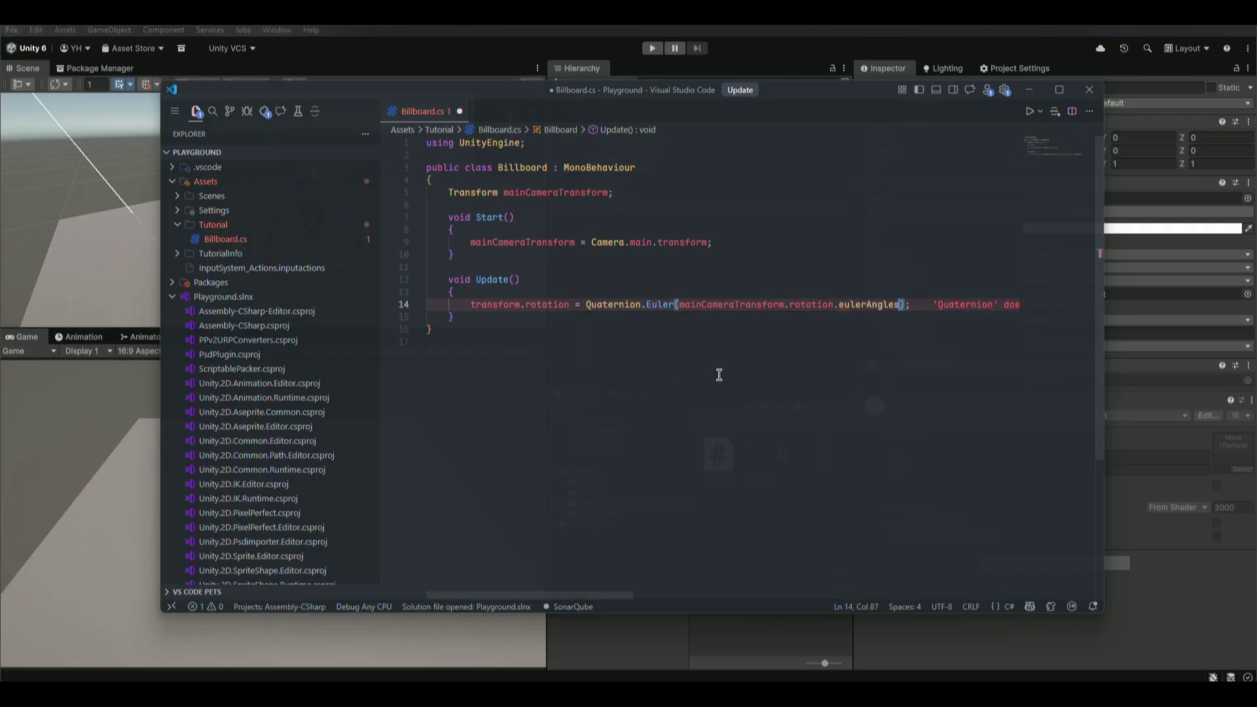
type(".x")
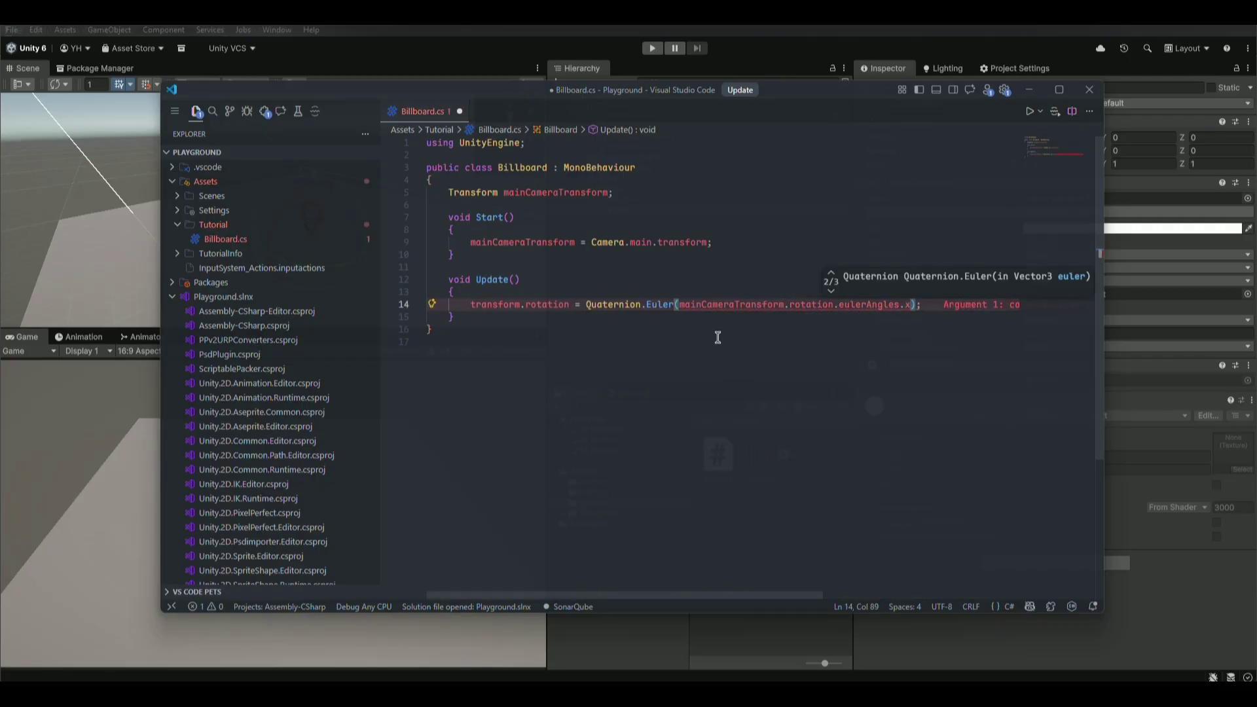
Compare the eulerAngles argument in the script with the rotation values of the MainCamera in Unity.
left_click(712, 304)
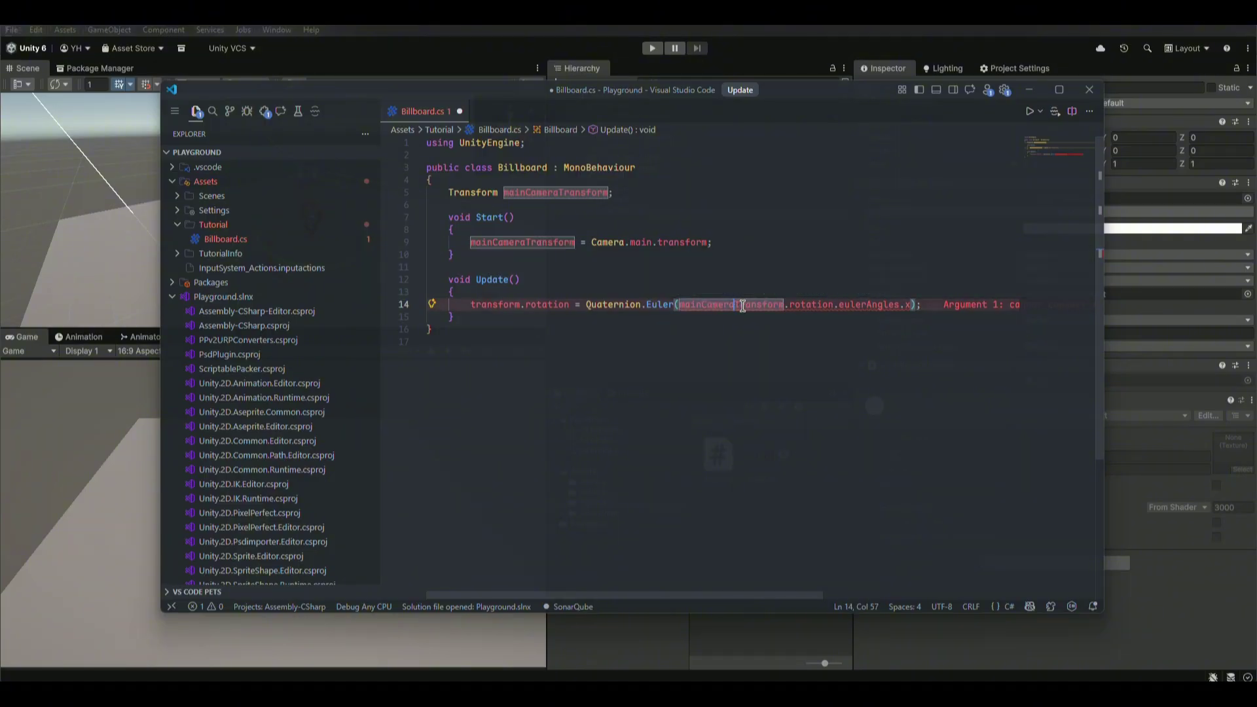
key("alt+Tab")
left_click(635, 116)
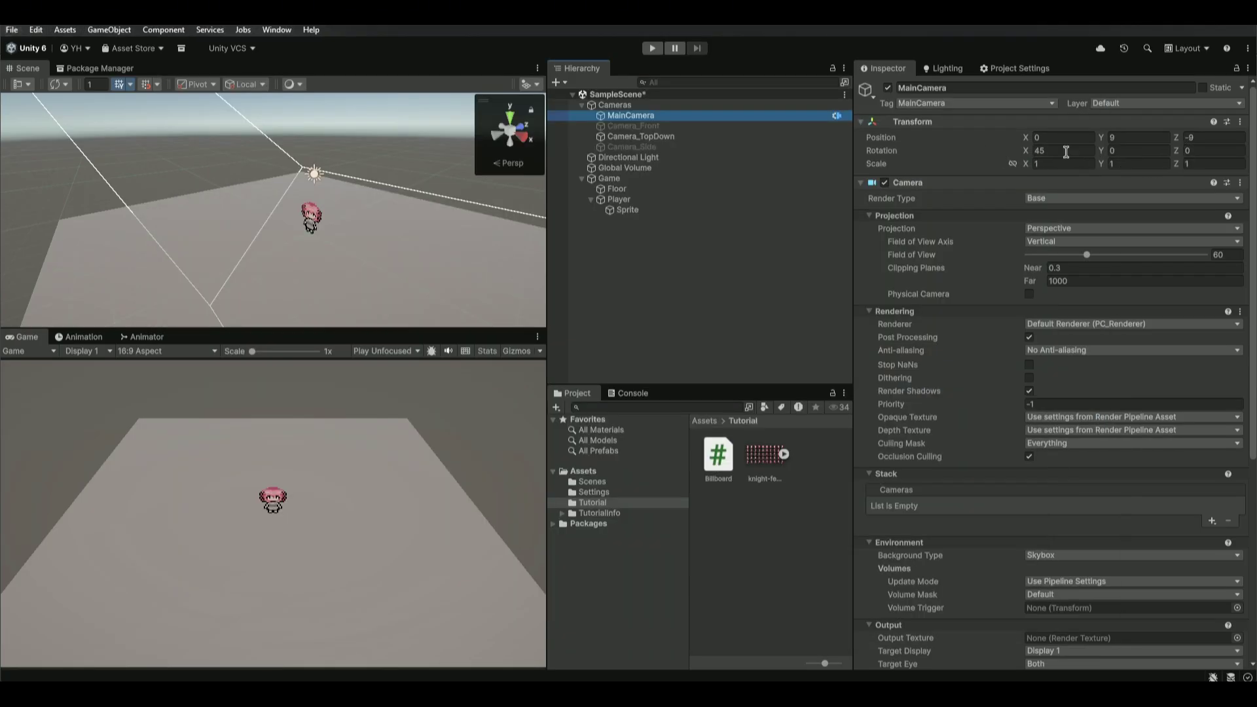
key("alt+Tab")
double_click(860, 304)
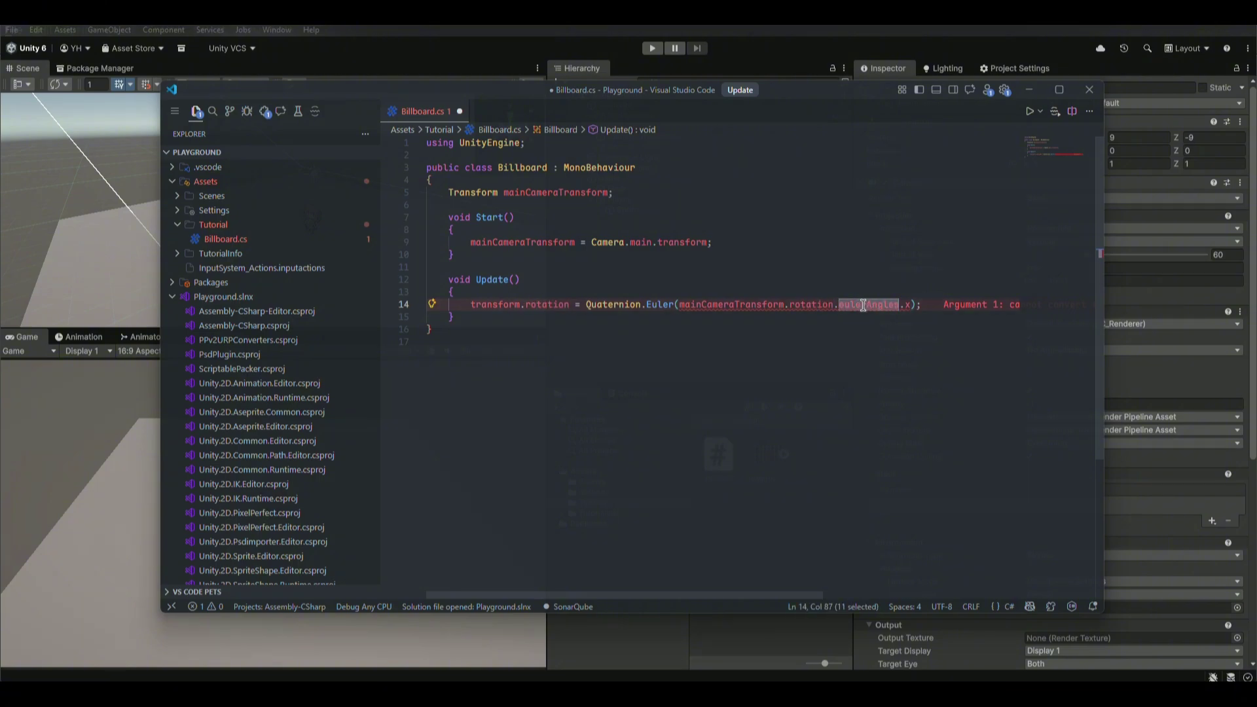
mouse_move(865, 304)
key("alt+Tab")
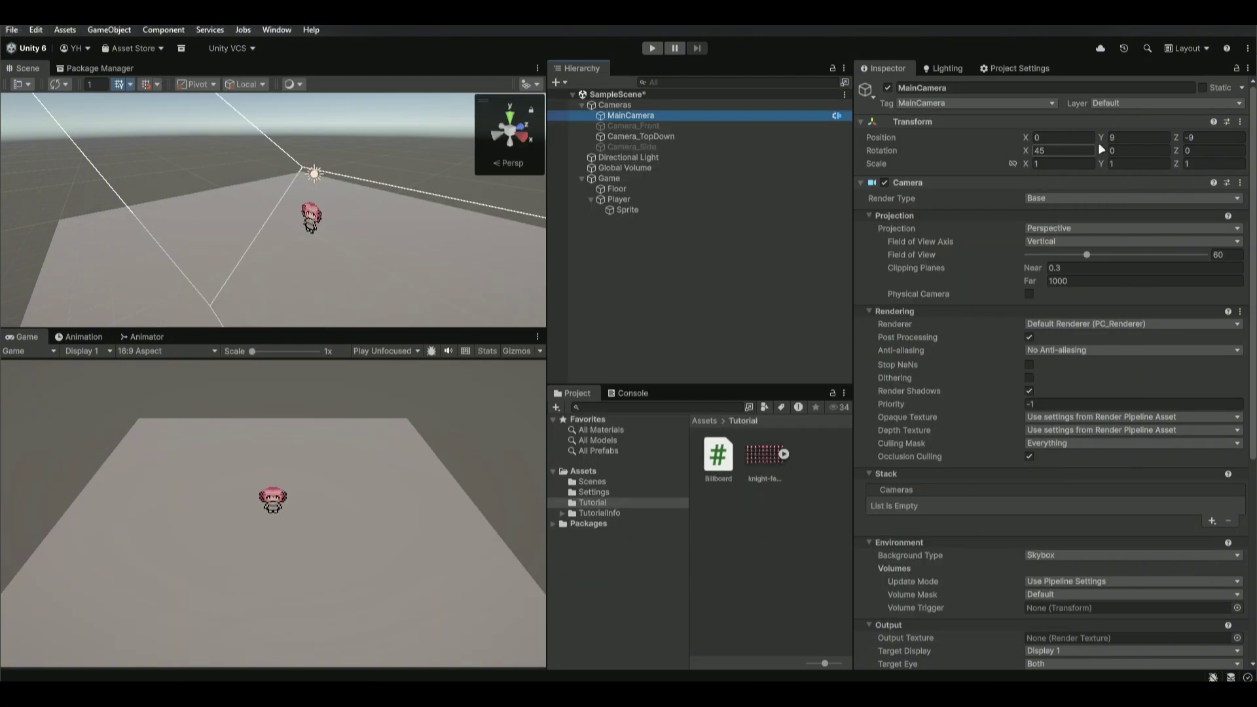
Examine the MainCamera's X, Y and Z rotation values in Unity alongside the Quaternion.Euler argument in the Billboard script.
left_click(1078, 150)
left_click(1158, 152)
left_click(1211, 153)
left_click(1067, 152)
left_click(1158, 151)
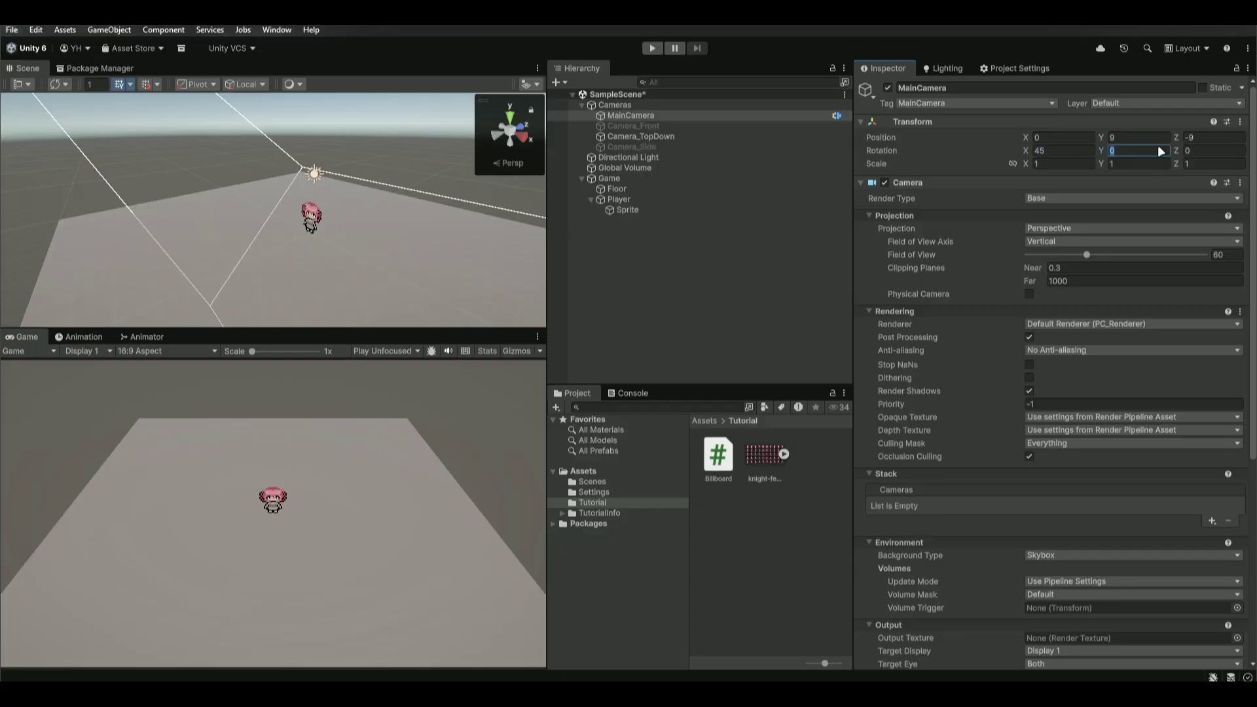
left_click(1211, 151)
left_click(1058, 151)
left_click(1211, 151)
key("alt+Tab")
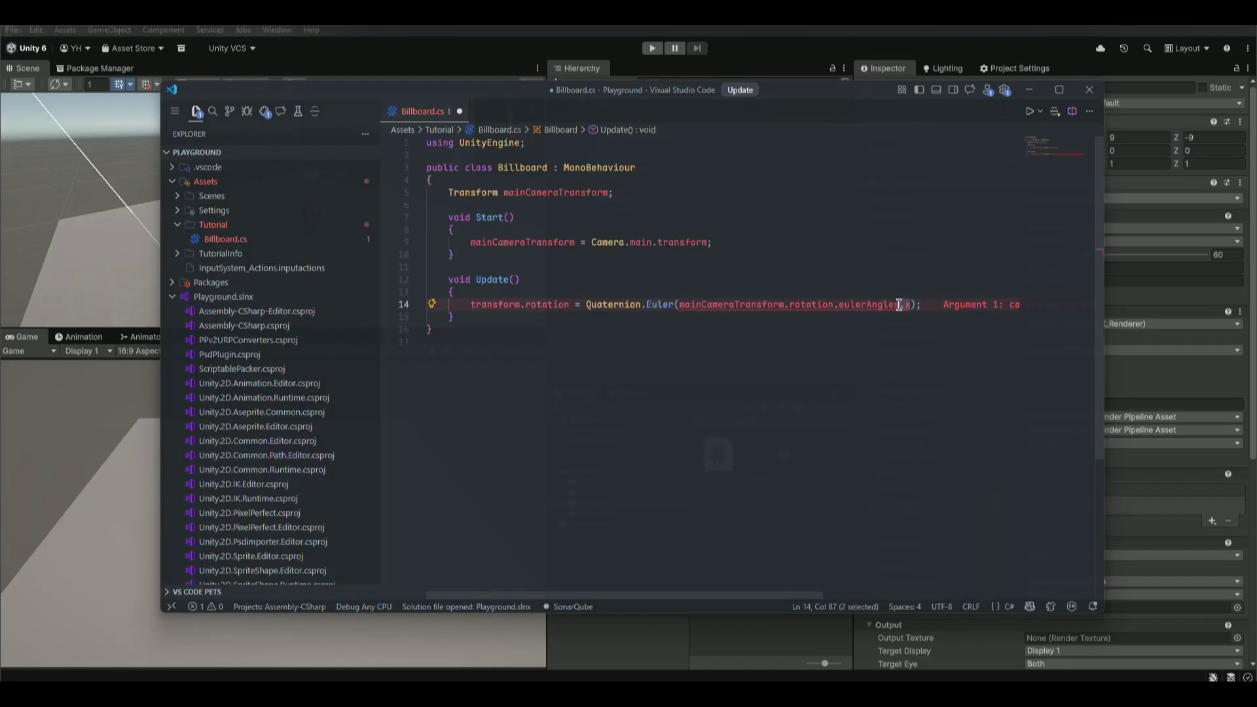
key("alt+Tab")
left_click(1064, 150)
key("alt+Tab")
Try replacing the Quaternion.Euler argument with "x, y," and undo the replacement.
left_click_drag(655, 292, 680, 305)
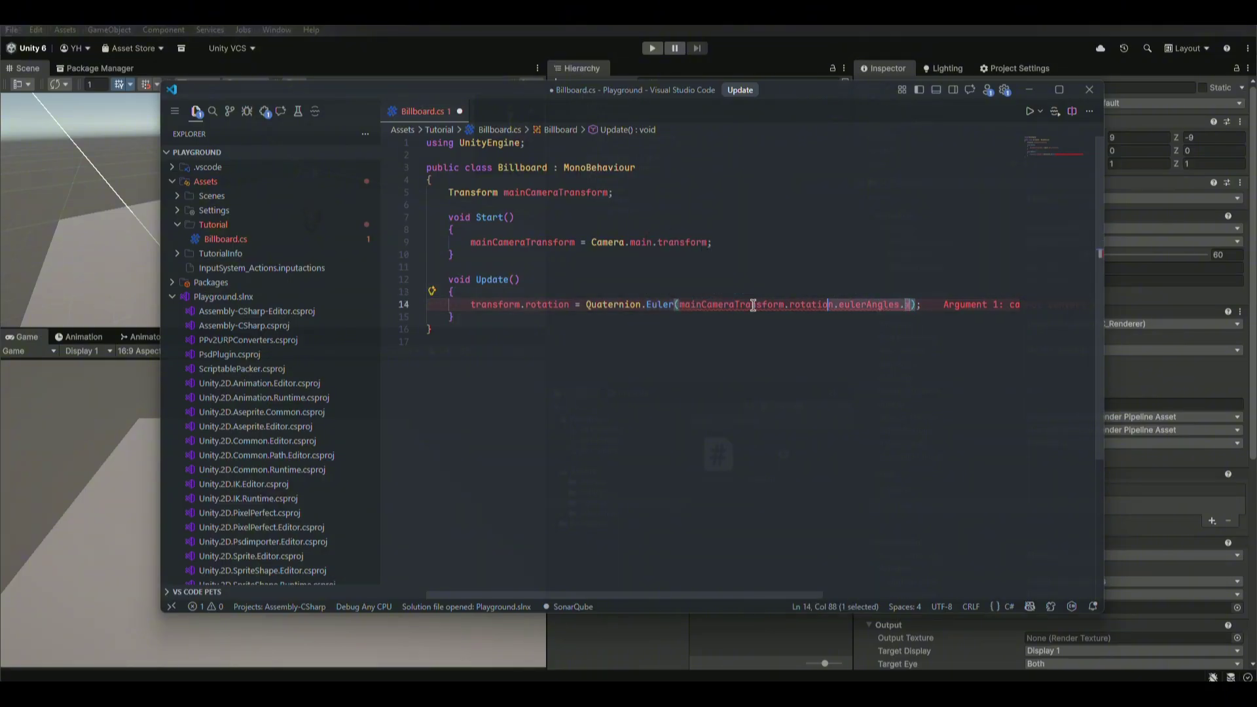
type("x, y,")
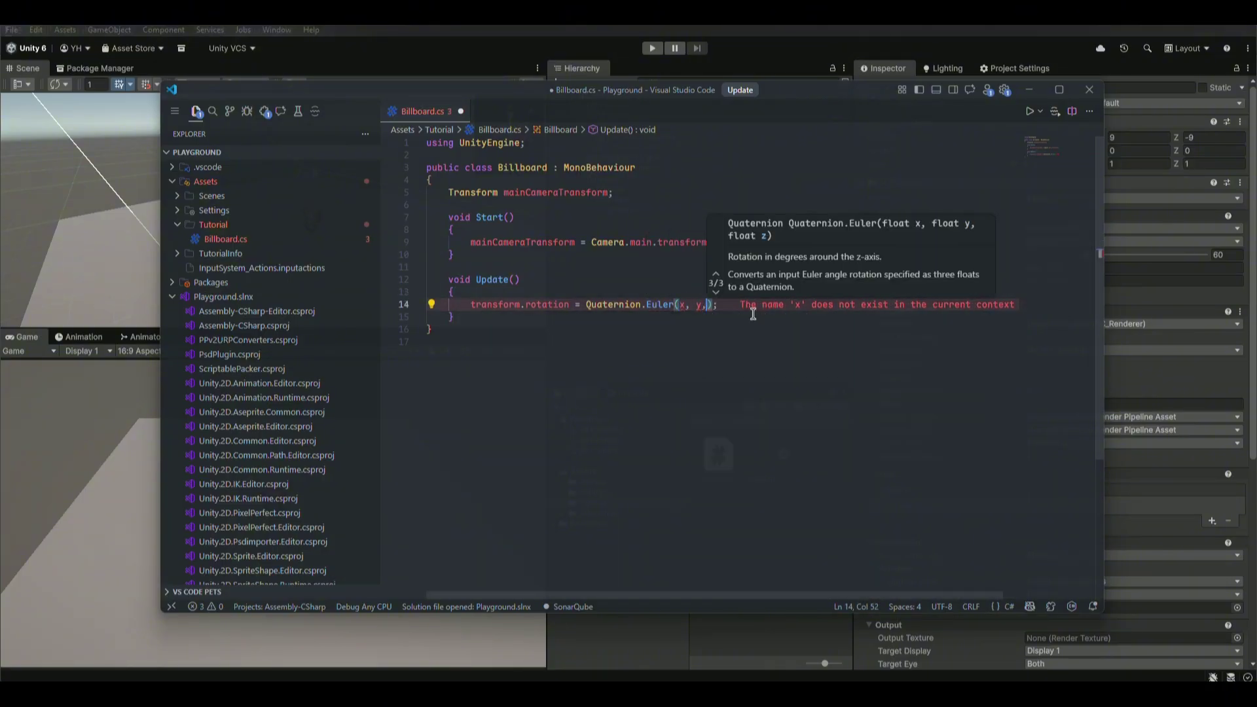
key("Escape")
key("ctrl+z")
key("ctrl+z")
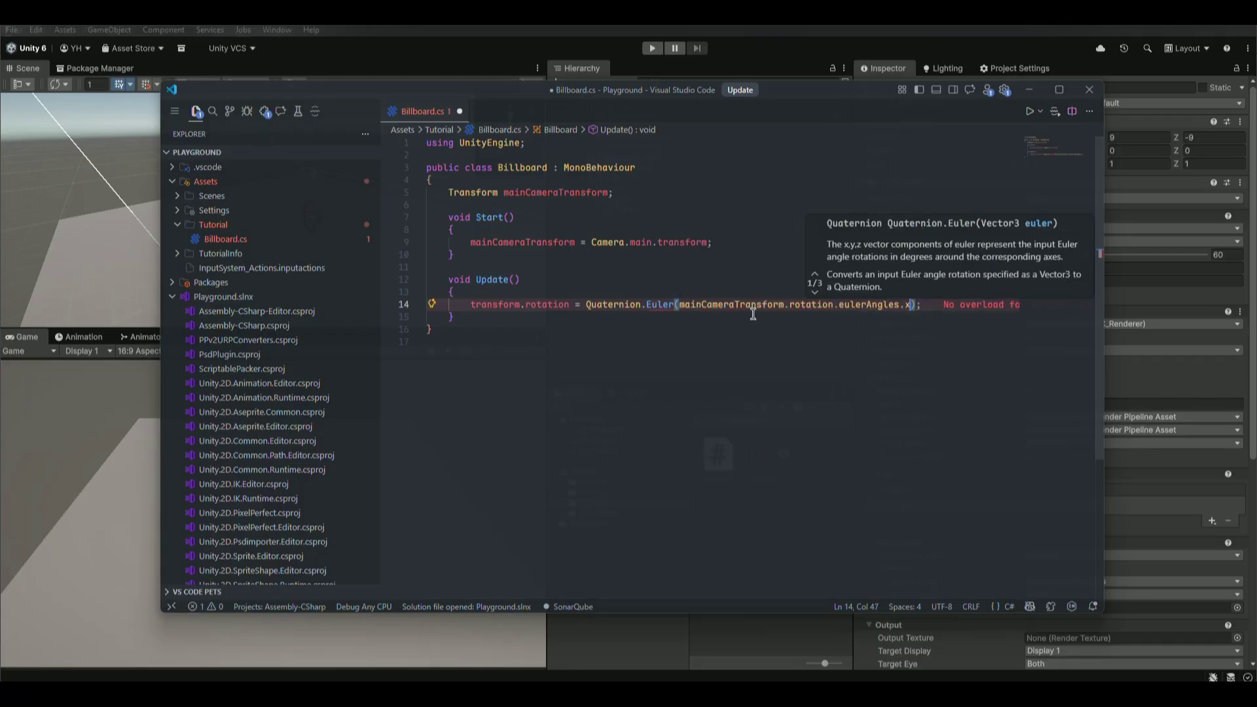
Add "0f, 0f" as the second and third arguments of Quaternion.Euler and save the Billboard script.
type(",")
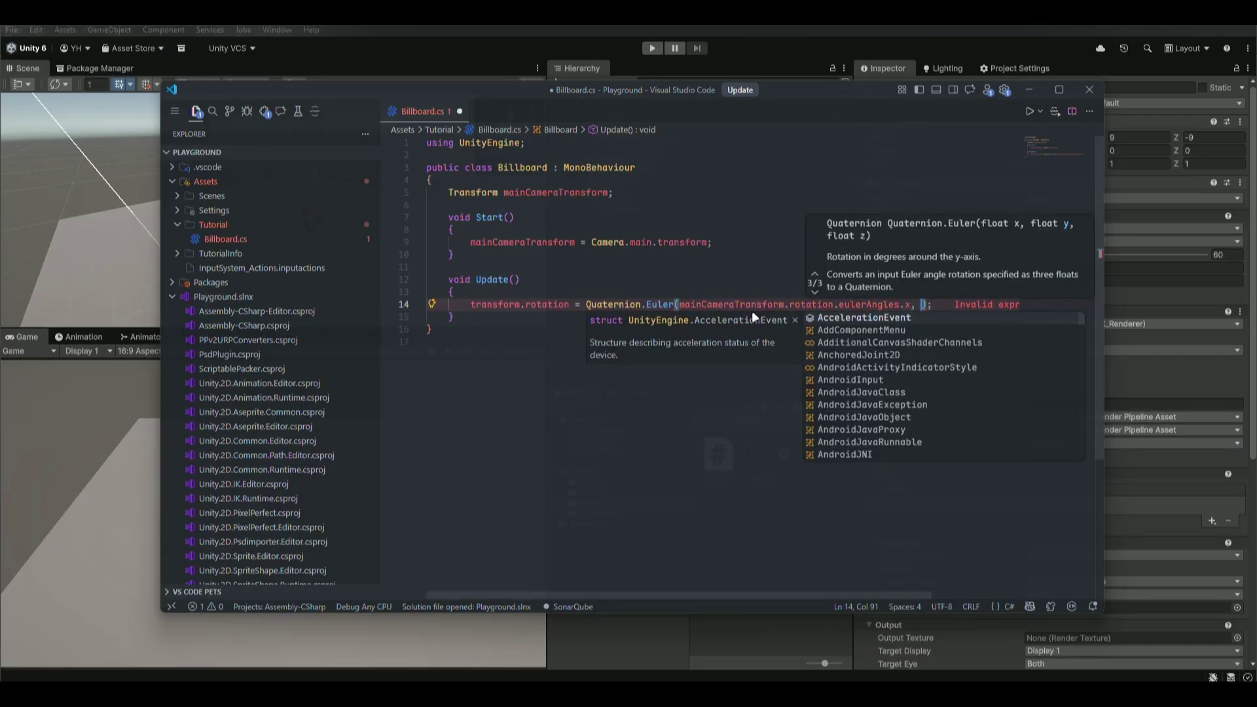
key("Escape")
type("0f, 0f")
key("ctrl+s")
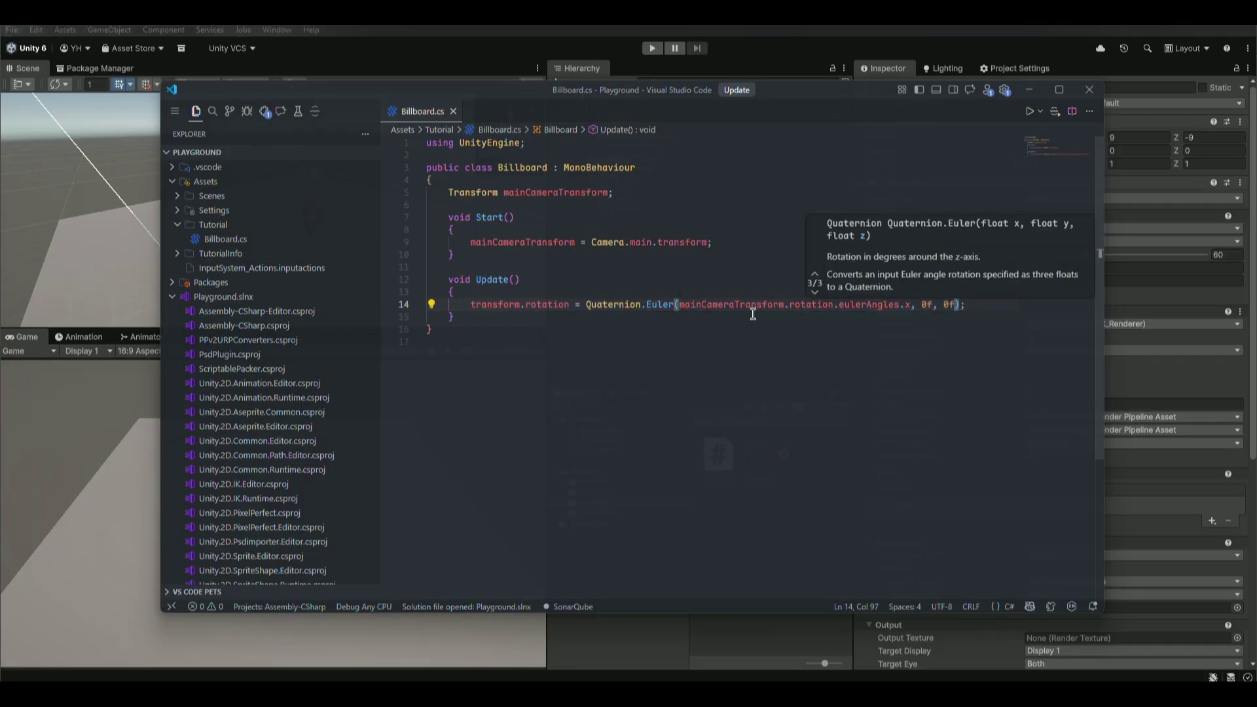
left_click(918, 306)
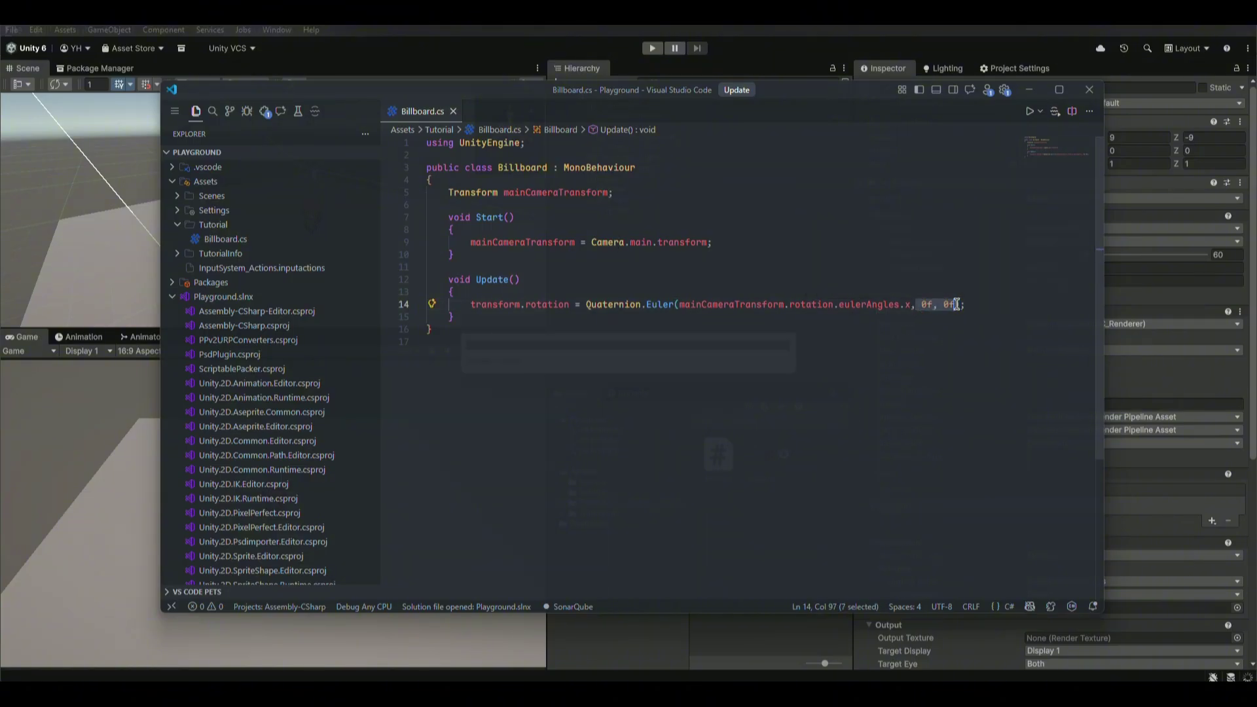
Run the scene in Unity, move the Player across the floor to test the billboard, and stop play mode.
left_click(655, 50)
left_click(654, 49)
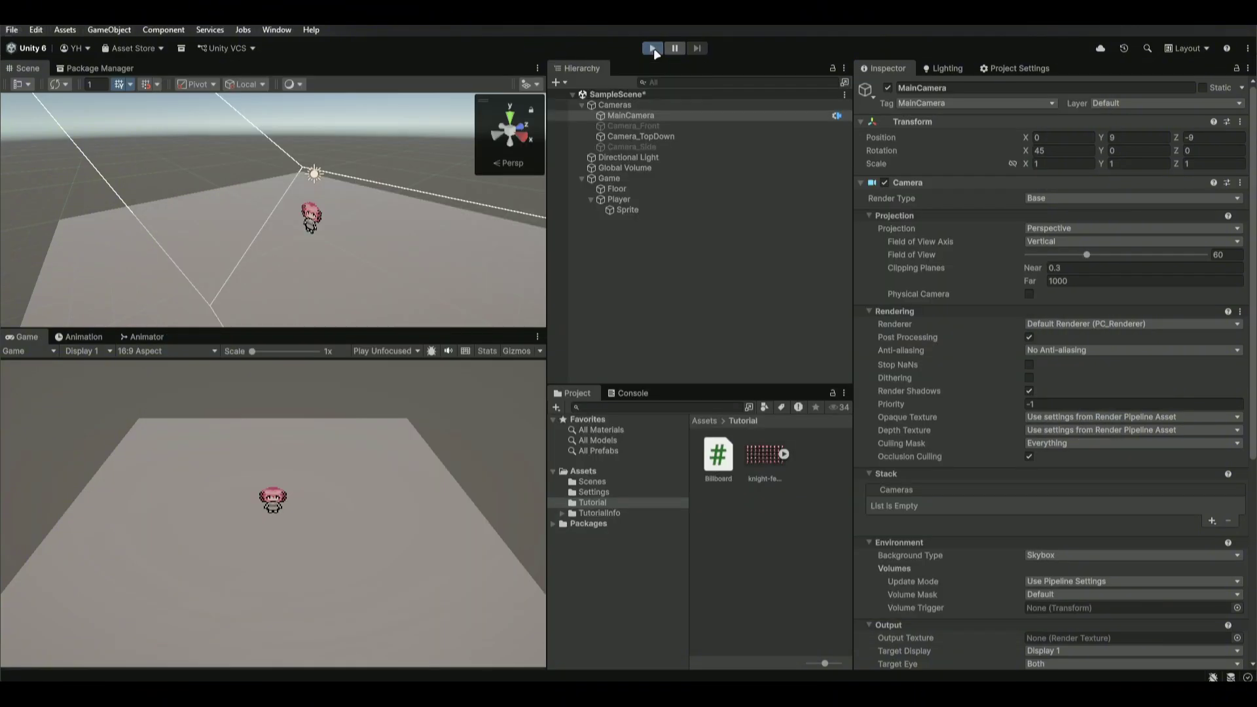
key("w")
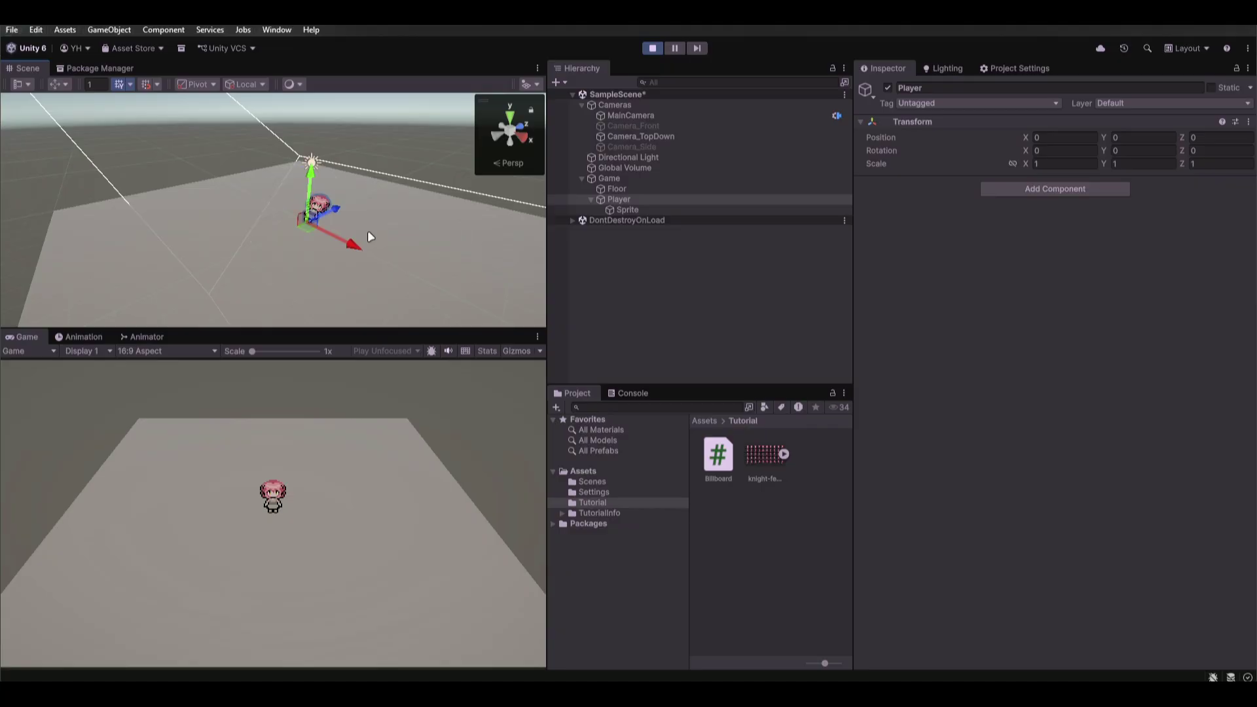
left_click_drag(305, 235, 325, 267)
key("ctrl+p")
left_click(652, 47)
left_click(655, 50)
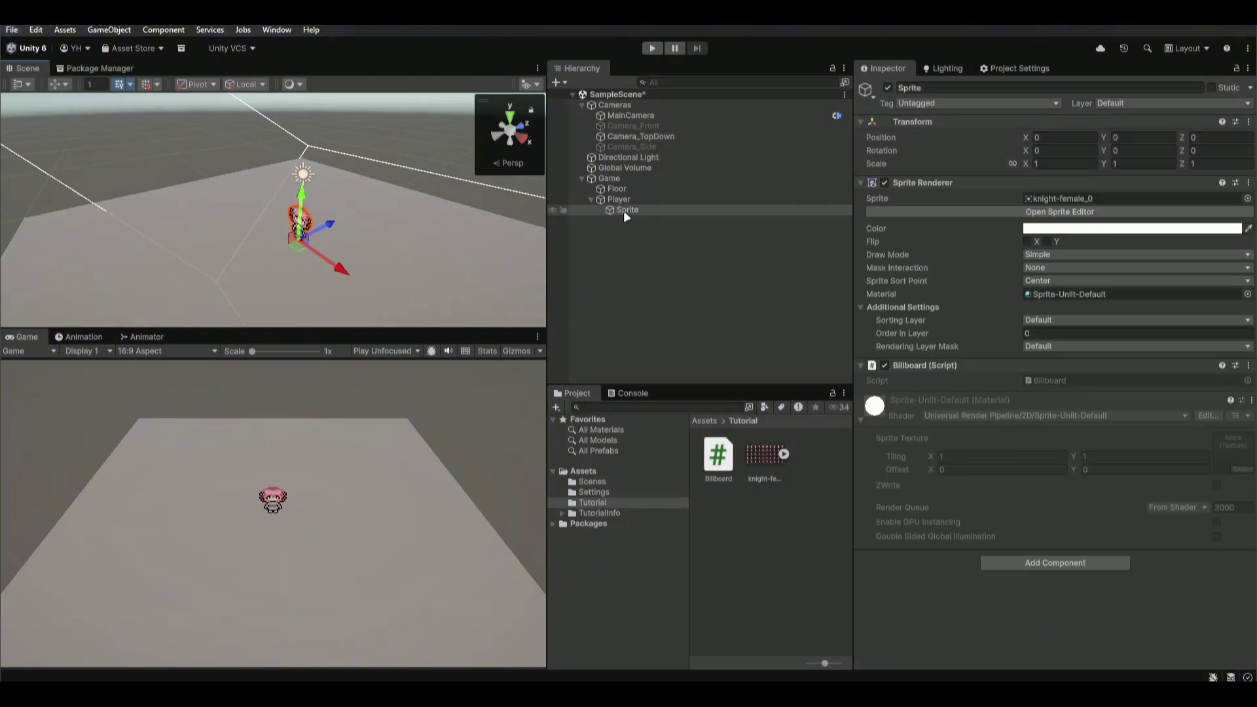
Duplicate the Player's Sprite as Sprite_Shadow and move the copy to a Z position of -1.
left_click(623, 212)
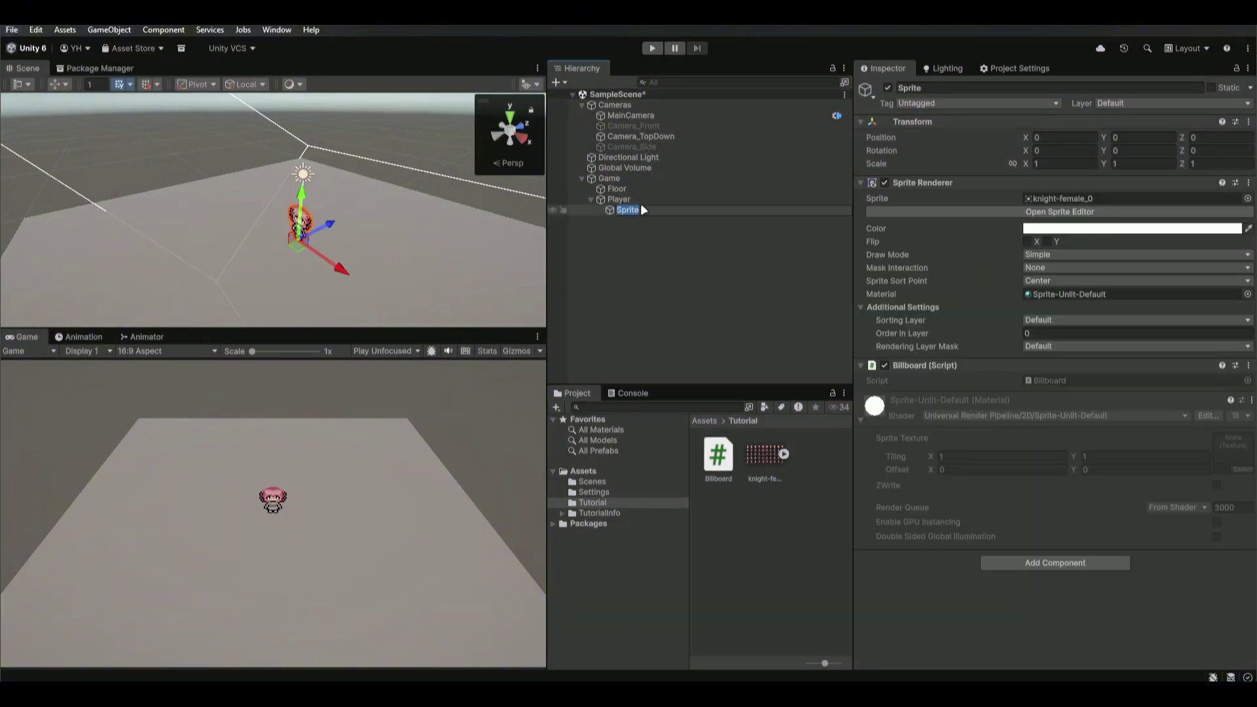
key("ctrl+d")
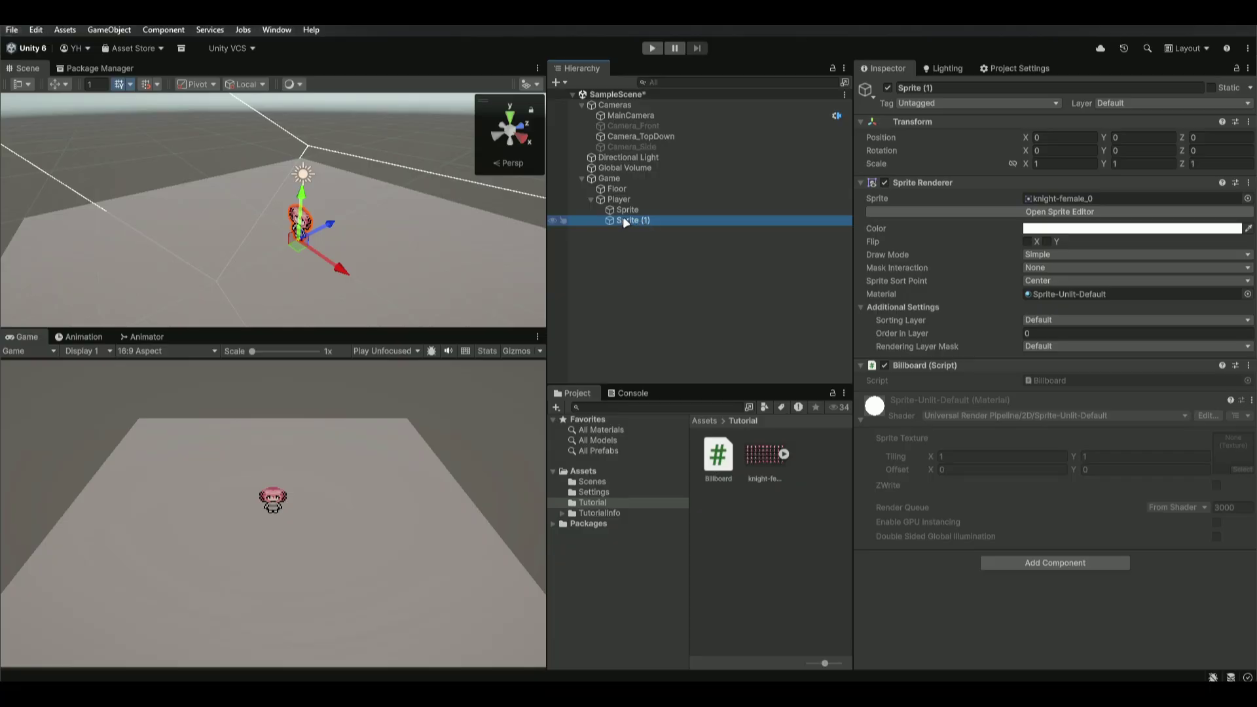
key("F2")
type("Sprite_")
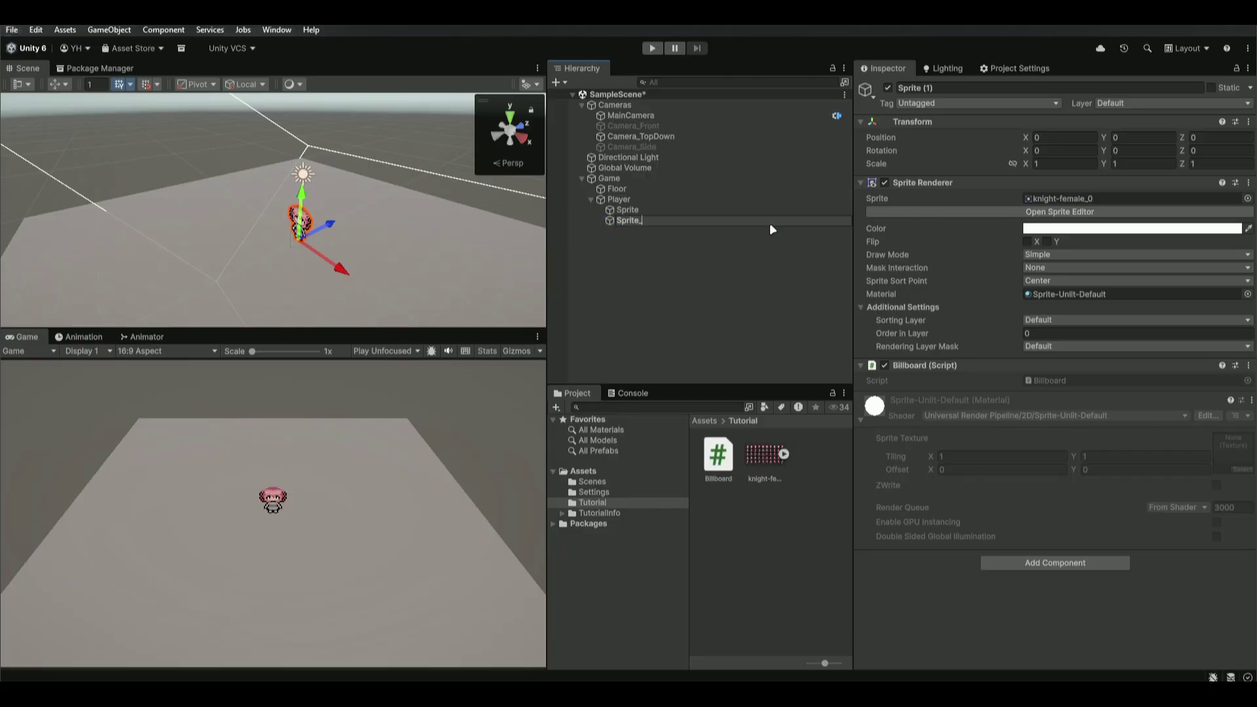
type("Shadow")
key("Return")
key("f")
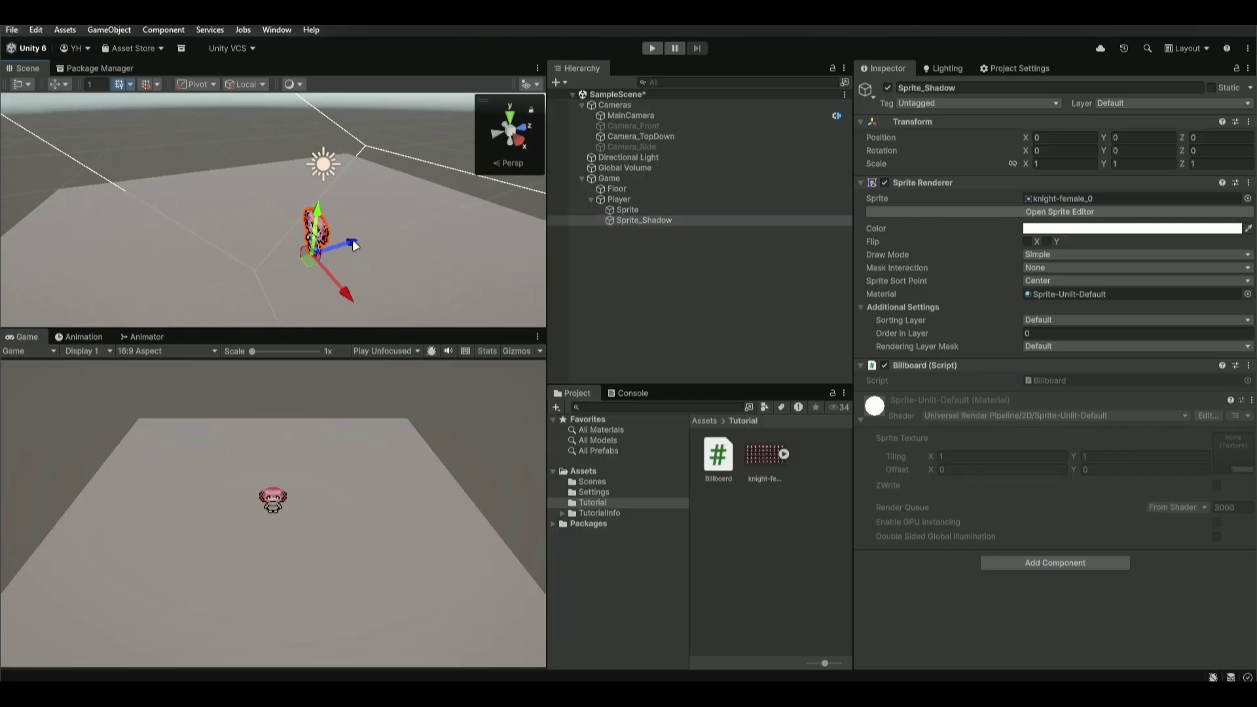
left_click_drag(353, 239, 328, 254)
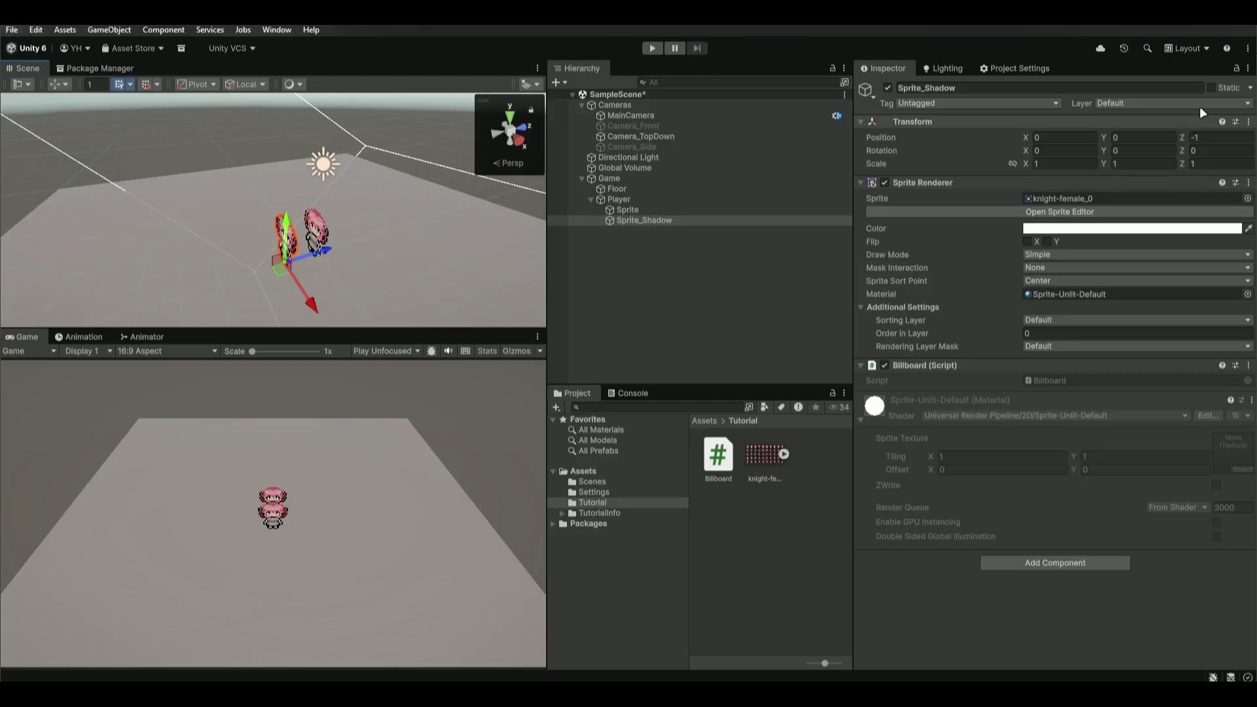
Set Sprite_Shadow's Cast Shadows to Shadows Only in the Inspector's Debug mode and move the object back to Z position 0.
left_click(1249, 69)
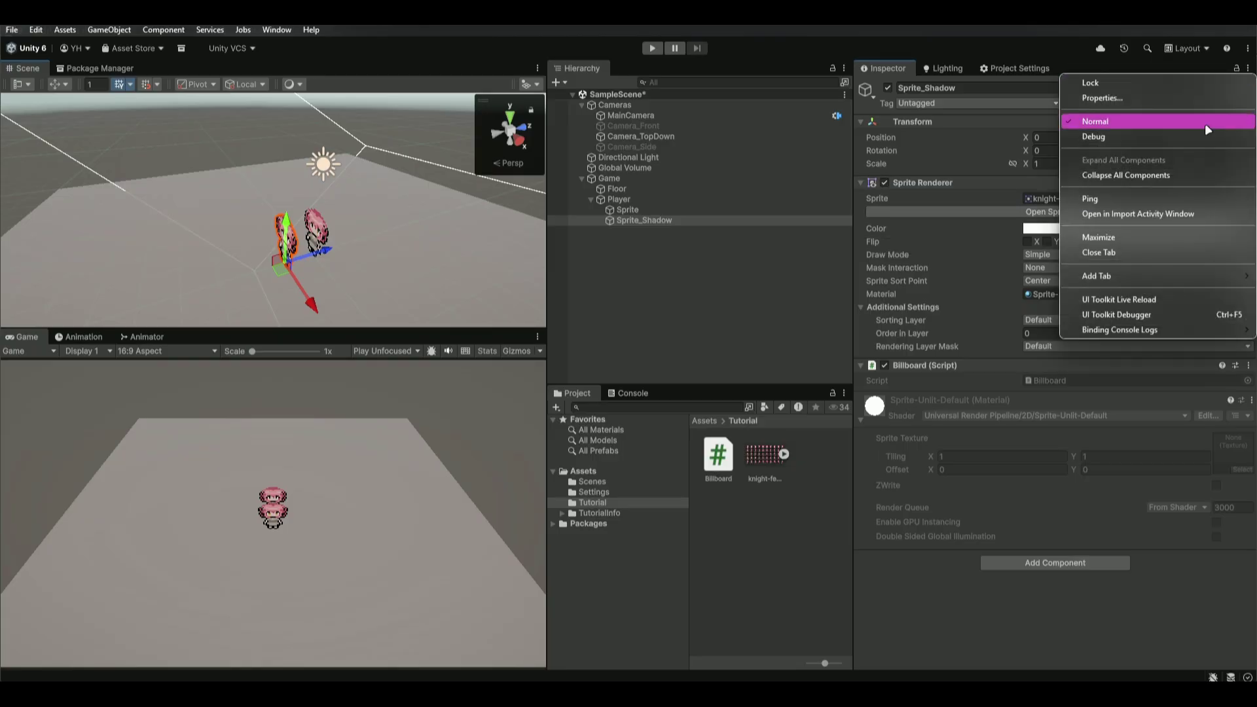
left_click(1108, 137)
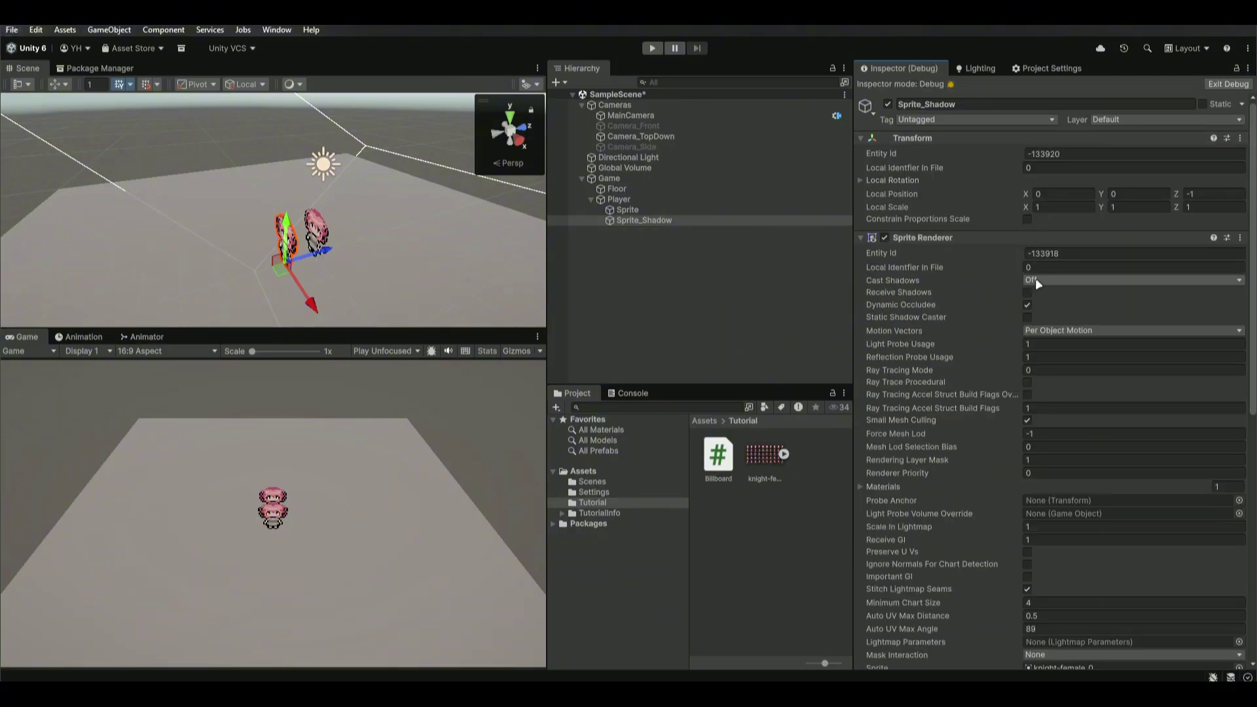
left_click(1050, 281)
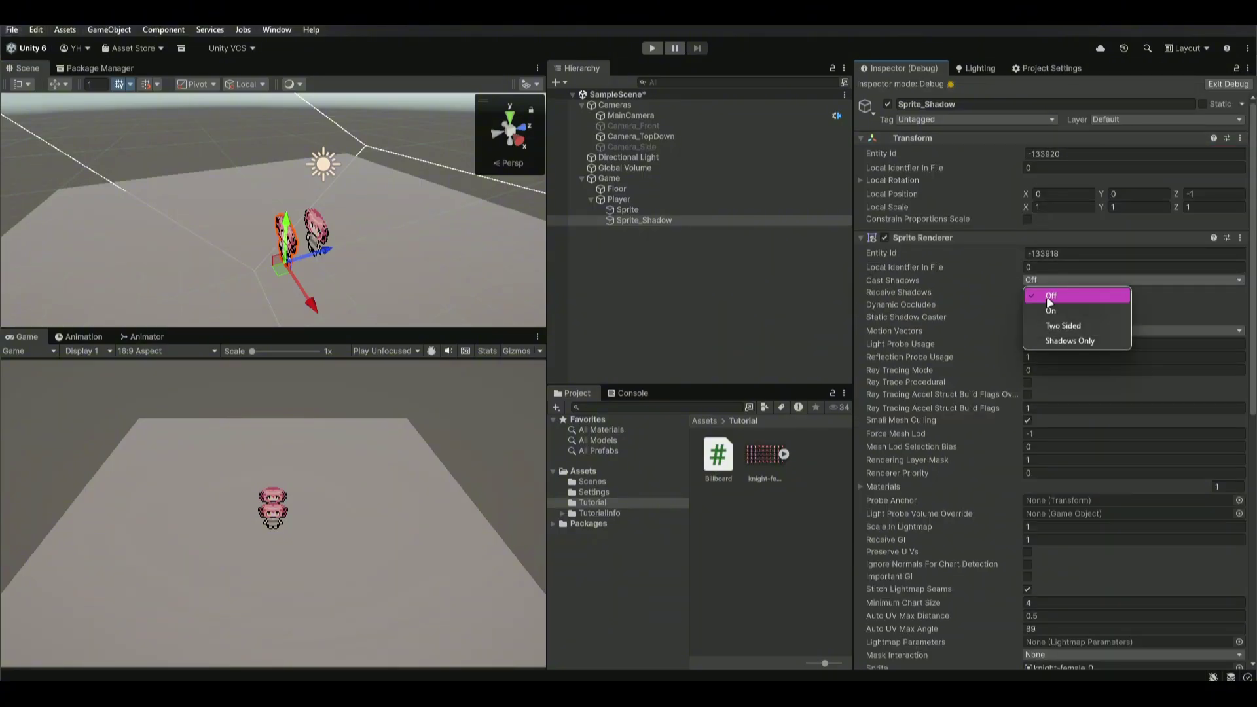
left_click(1054, 310)
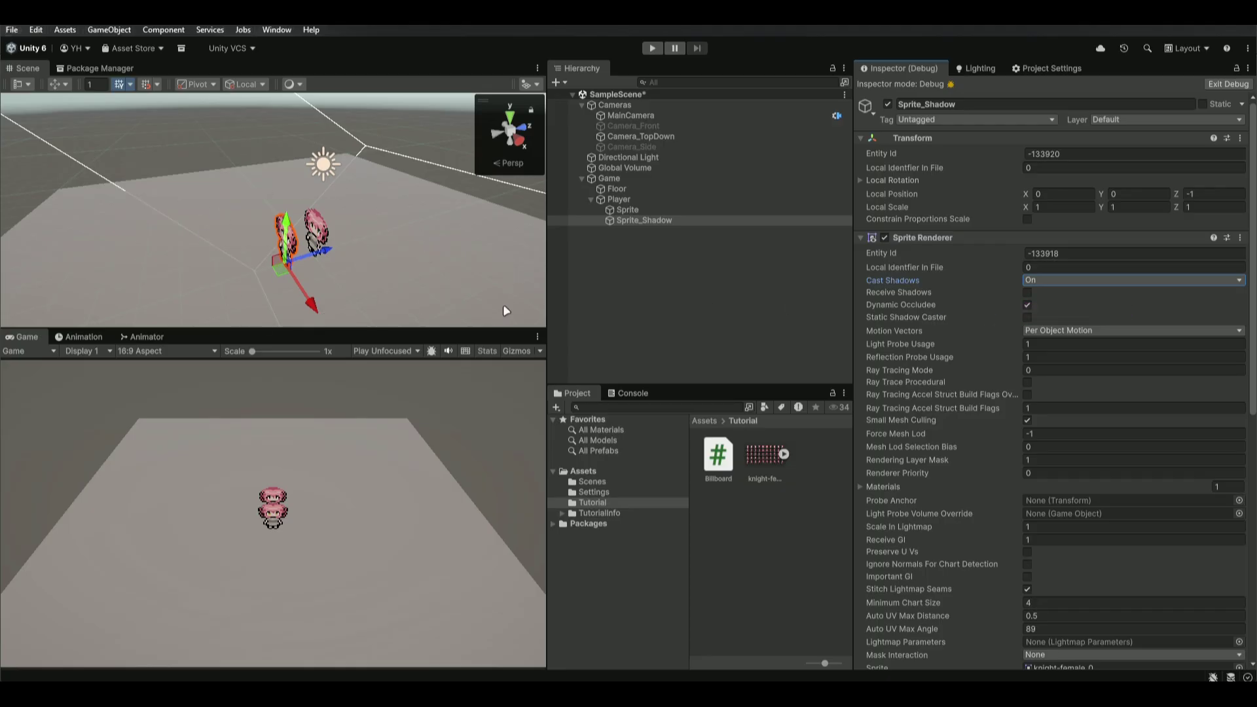
left_click(1036, 279)
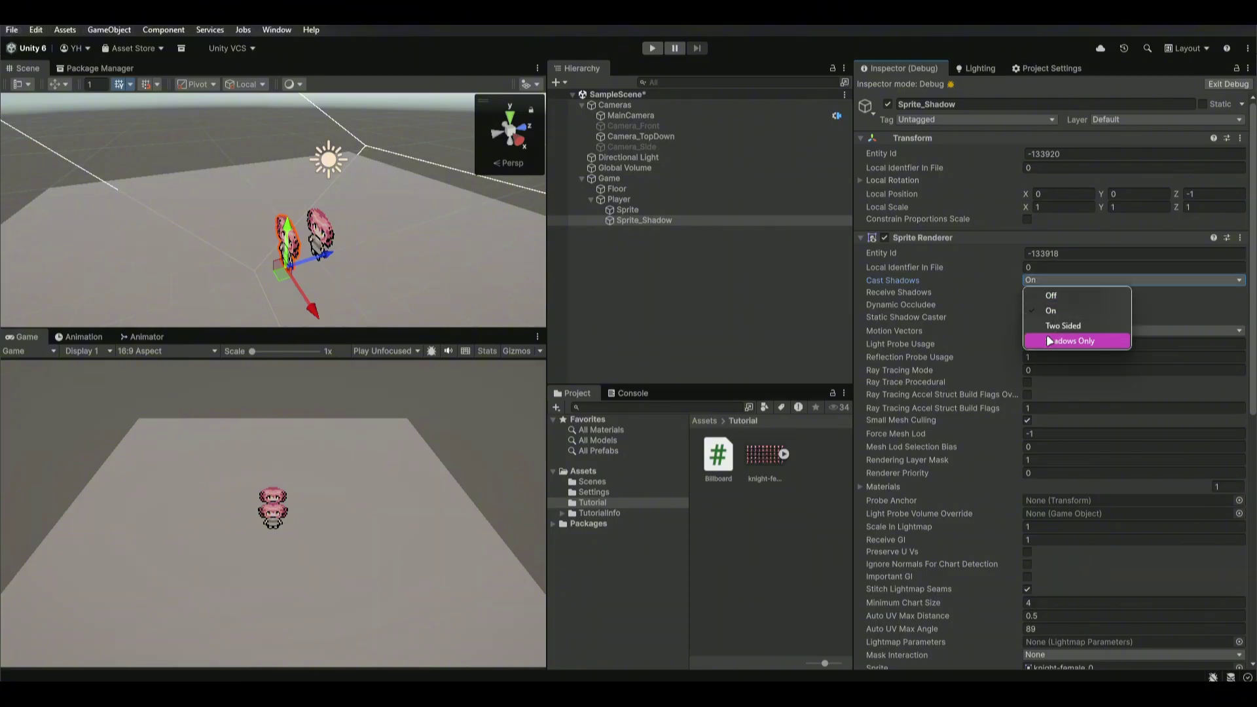
left_click(1109, 341)
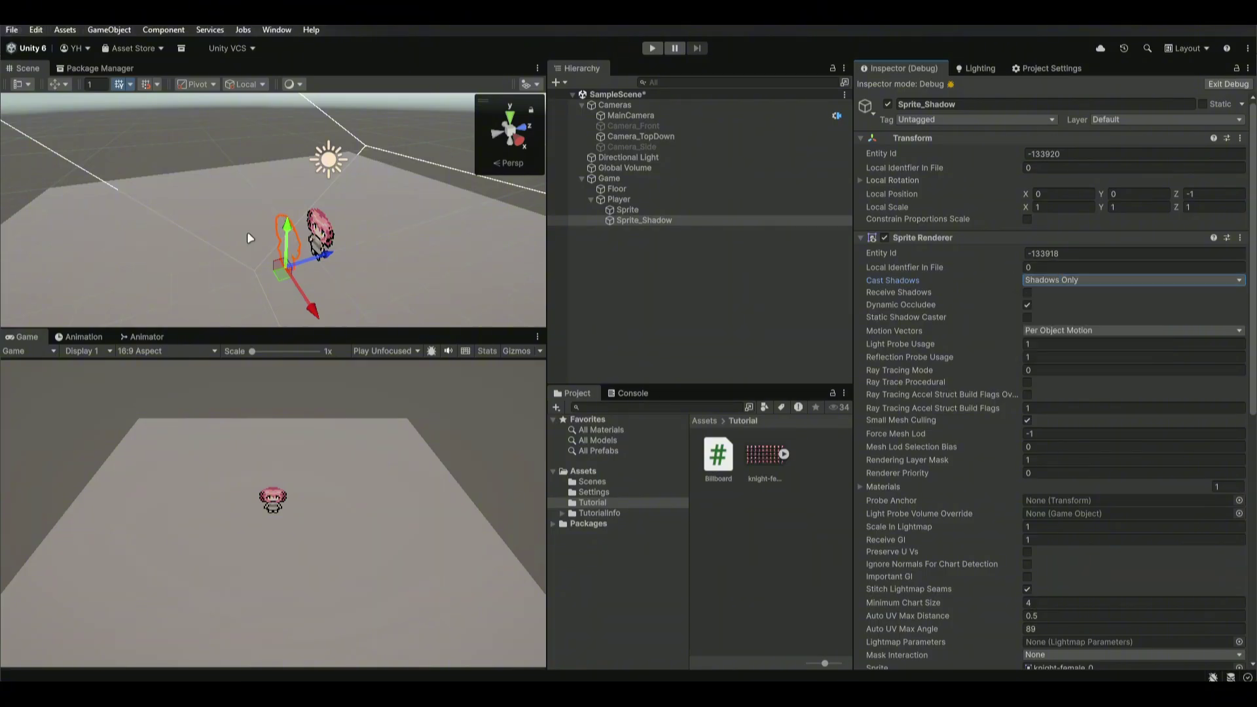
right_click_drag(250, 238, 534, 255)
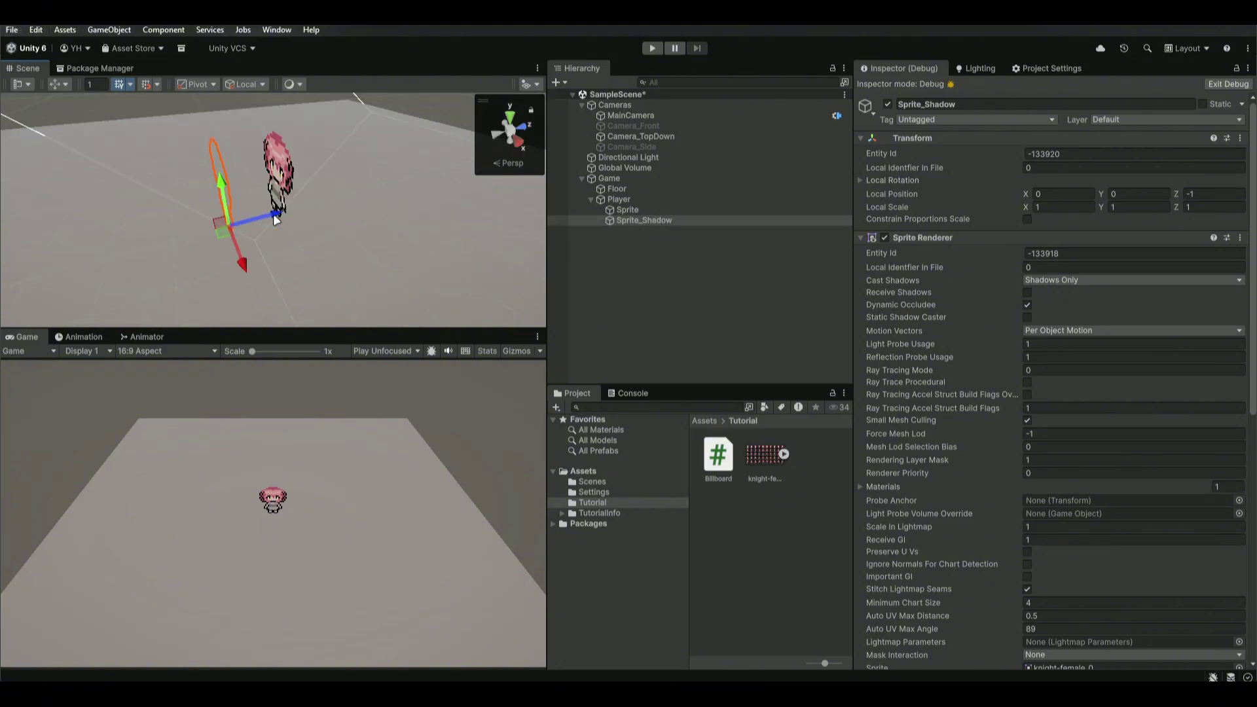
left_click_drag(275, 218, 308, 200)
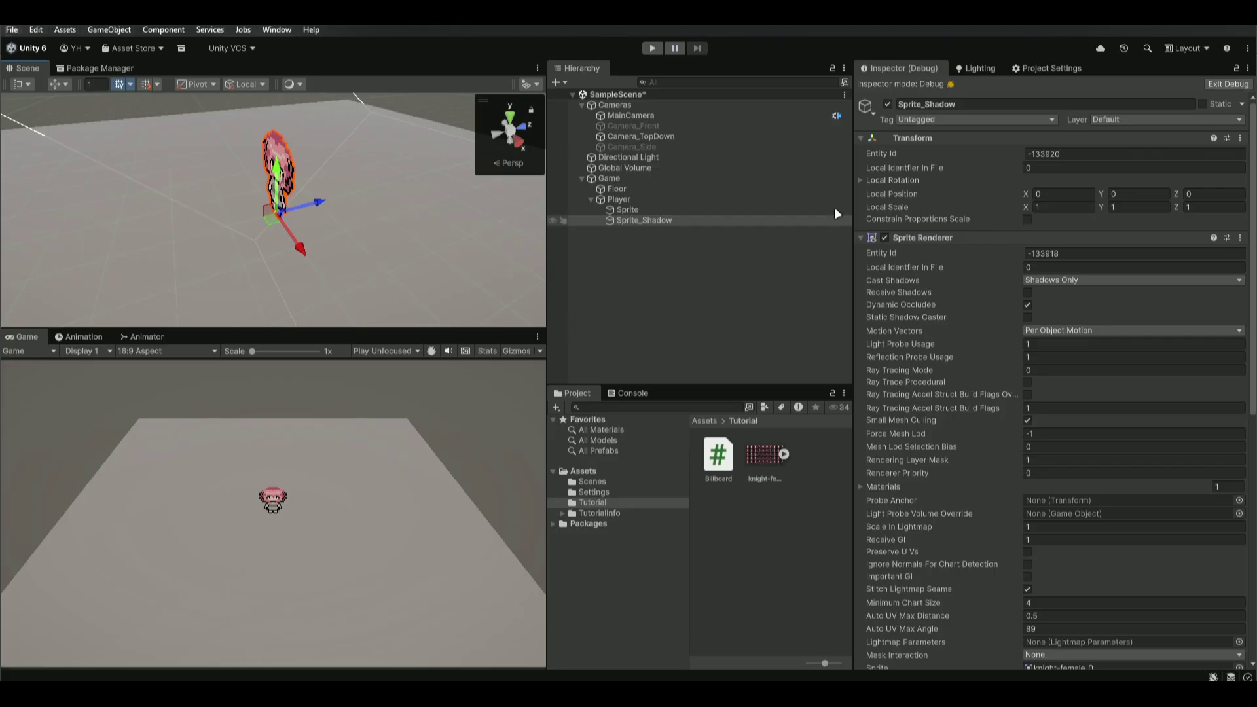
Return the Inspector to normal mode and assign Sprite-Lit-Default as Sprite_Shadow's material.
left_click(1229, 84)
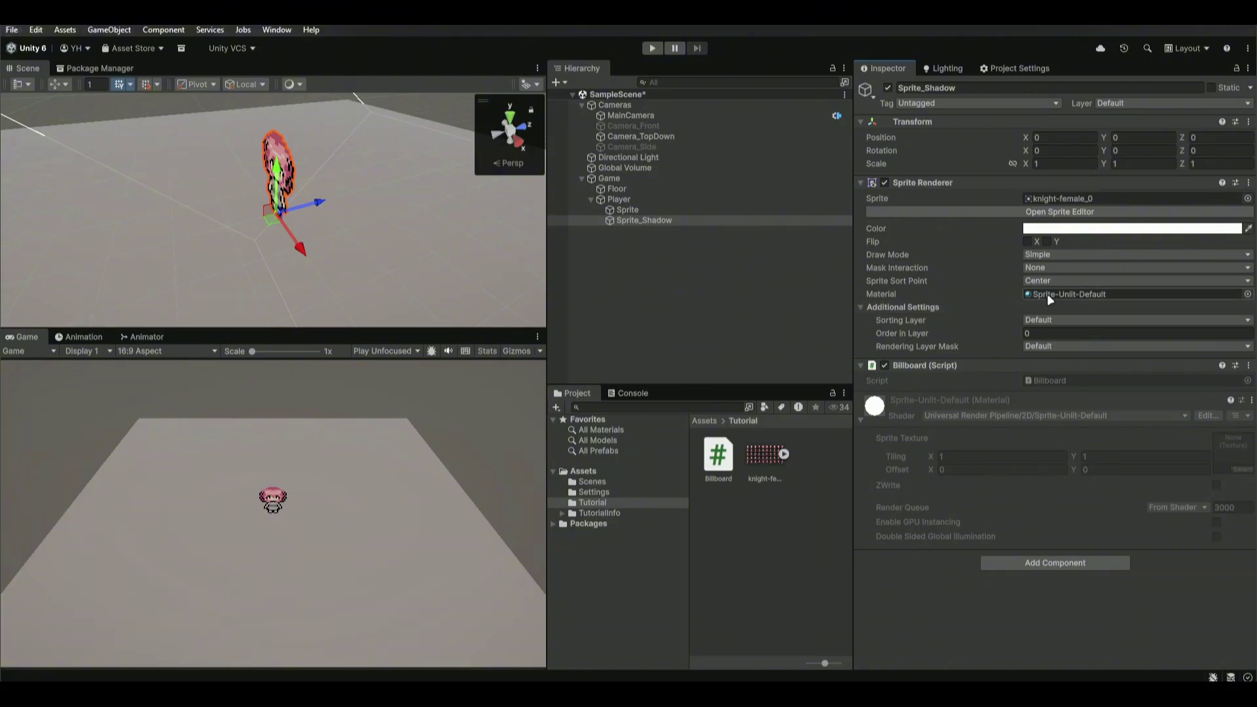
left_click(1247, 297)
double_click(922, 423)
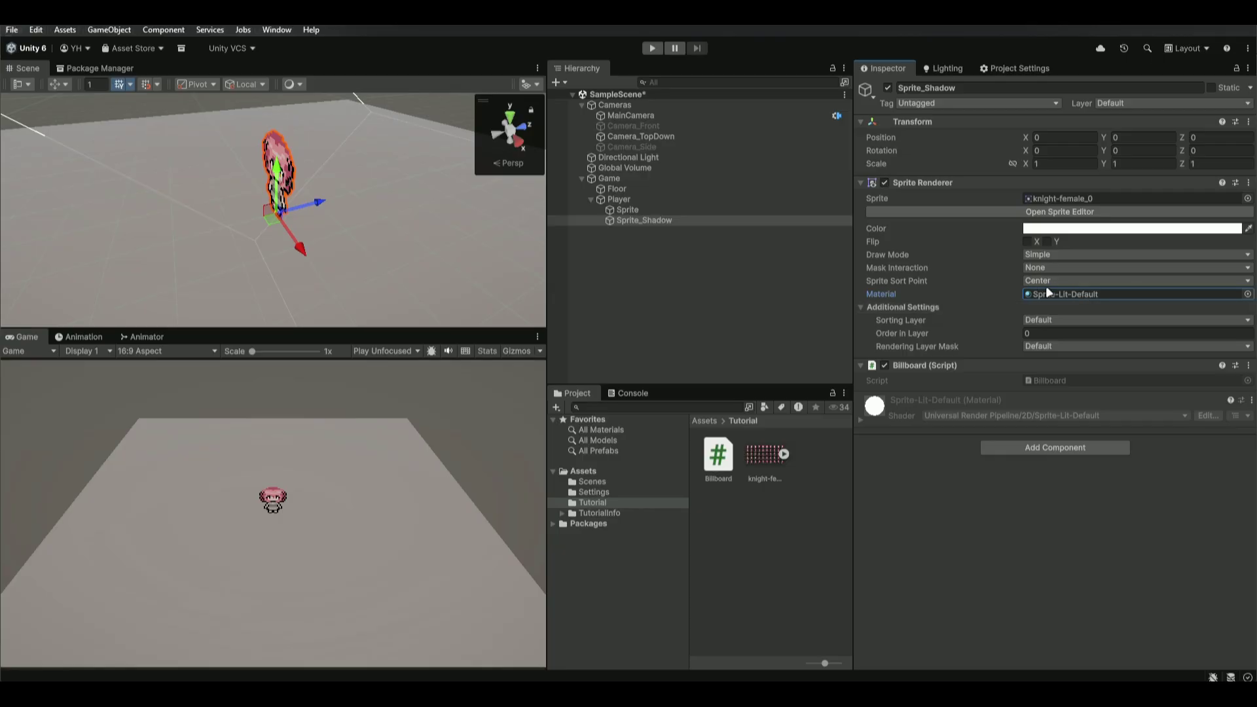
Create a new material named M_Shadow in the Tutorial folder.
left_click(818, 458)
right_click(815, 469)
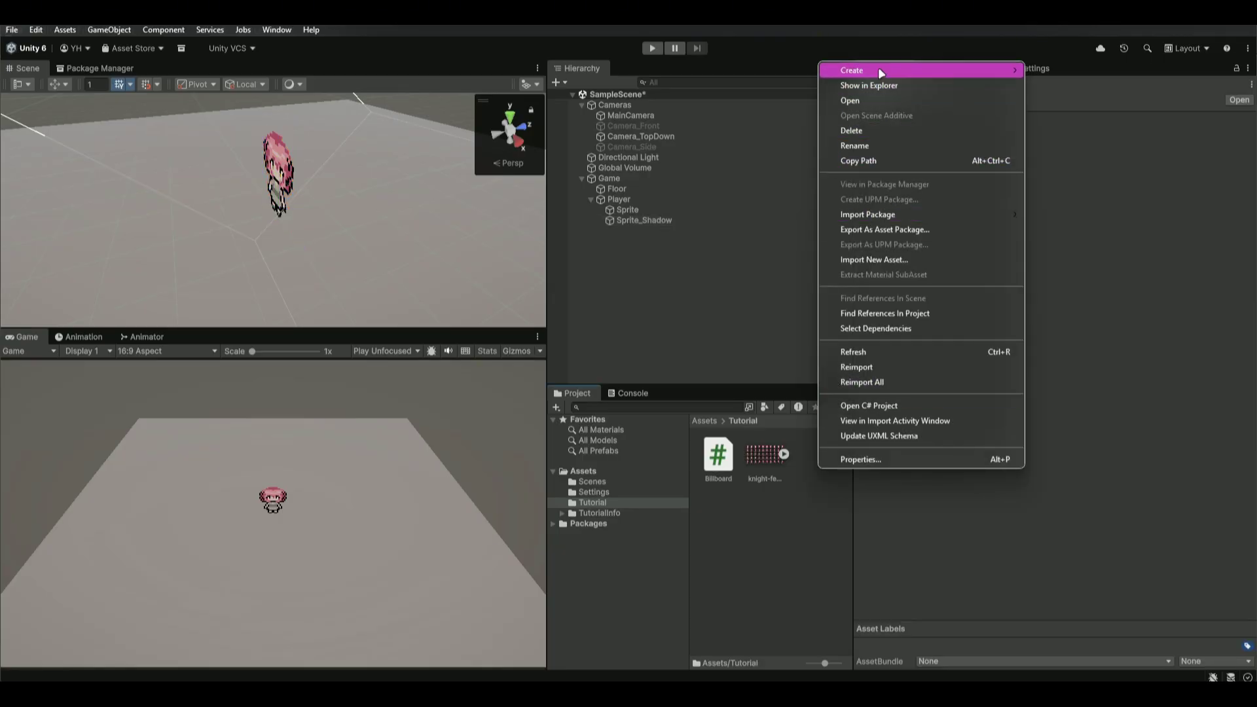
mouse_move(878, 65)
left_click(1092, 80)
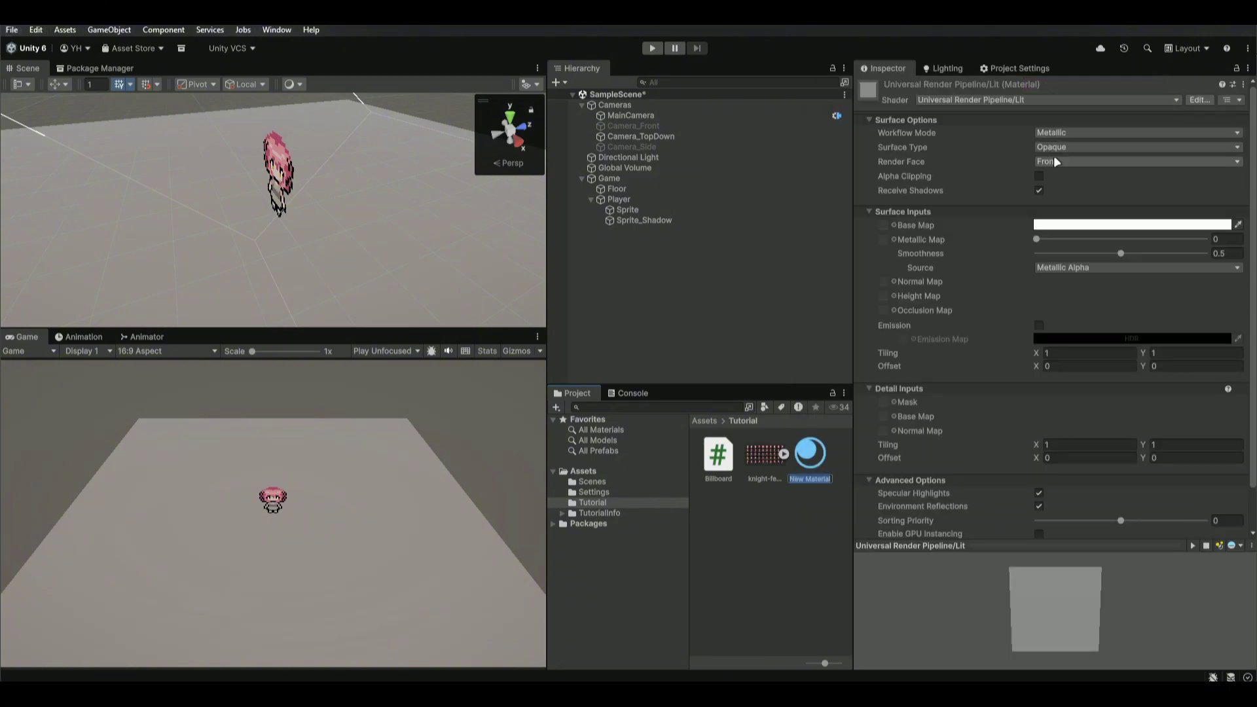
type("M_Shadow")
key("Return")
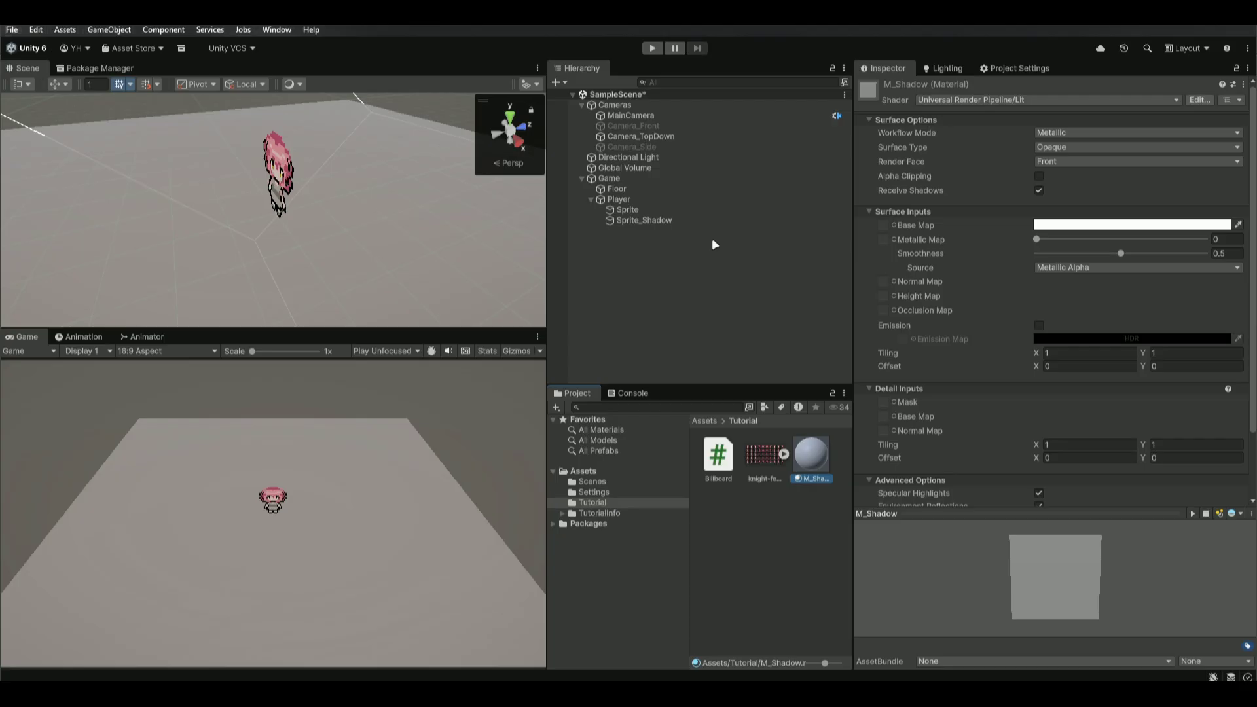
Assign the M_Shadow material to Sprite_Shadow's Sprite Renderer and inspect the cast shadow around the knight.
left_click(658, 220)
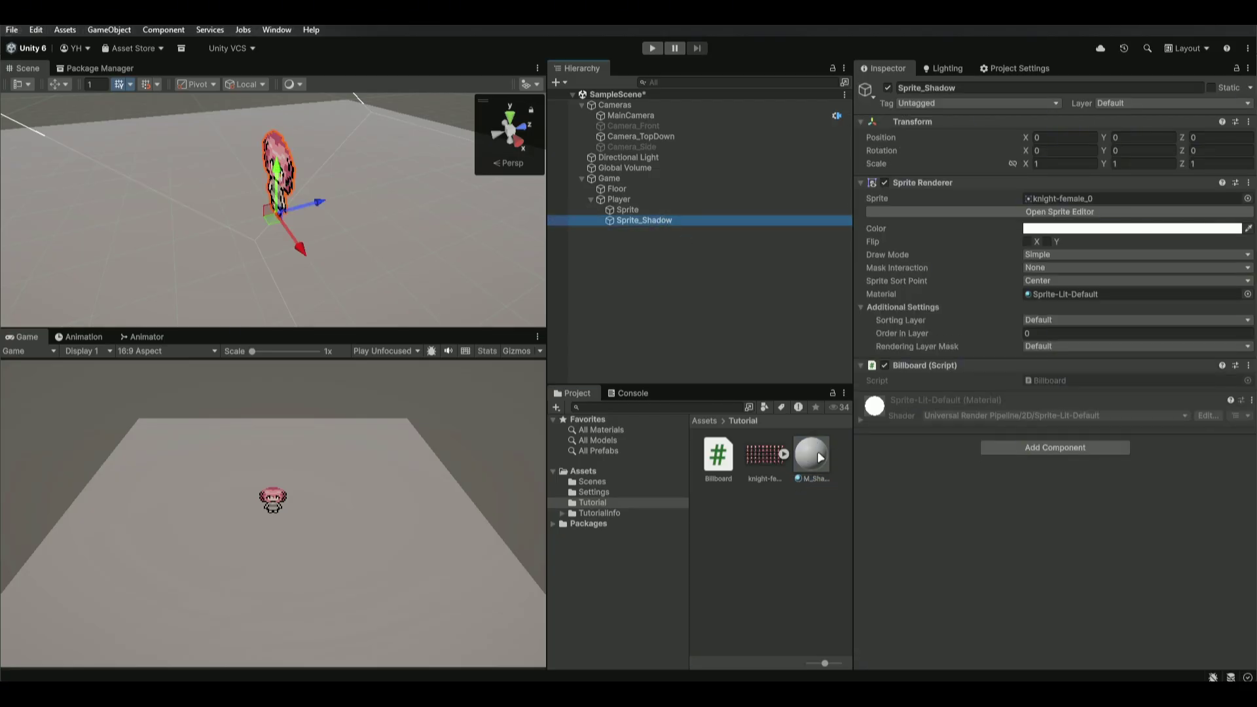
left_click_drag(817, 451, 1070, 296)
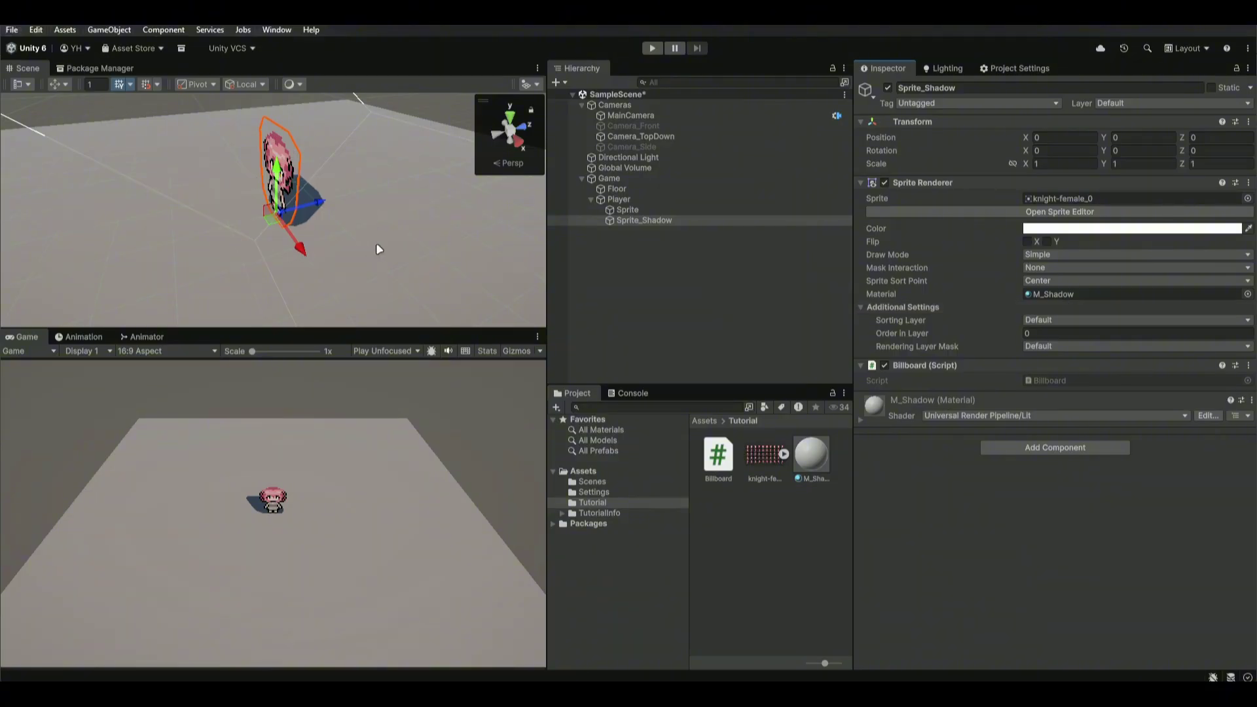
left_click_drag(378, 249, 807, 164, "alt")
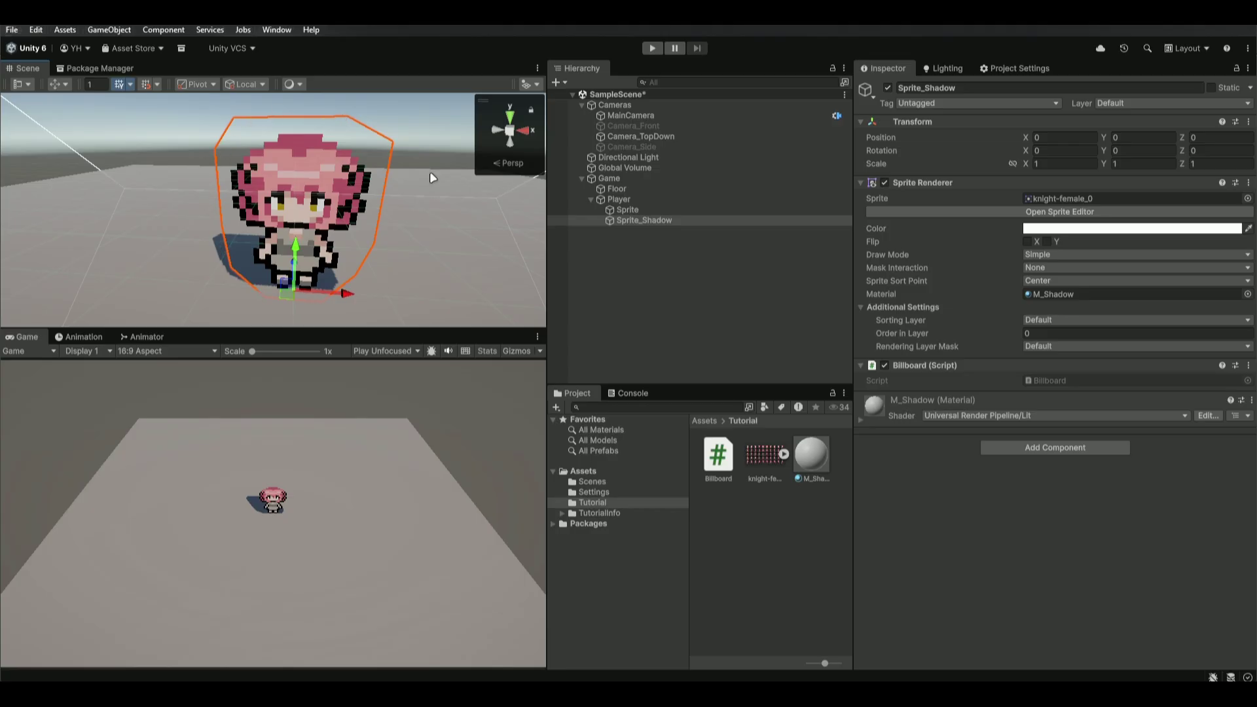
left_click_drag(428, 236, 406, 249, "alt")
Set the knight-female texture's Mesh Type to Full Rect and apply the import settings.
left_click(770, 440)
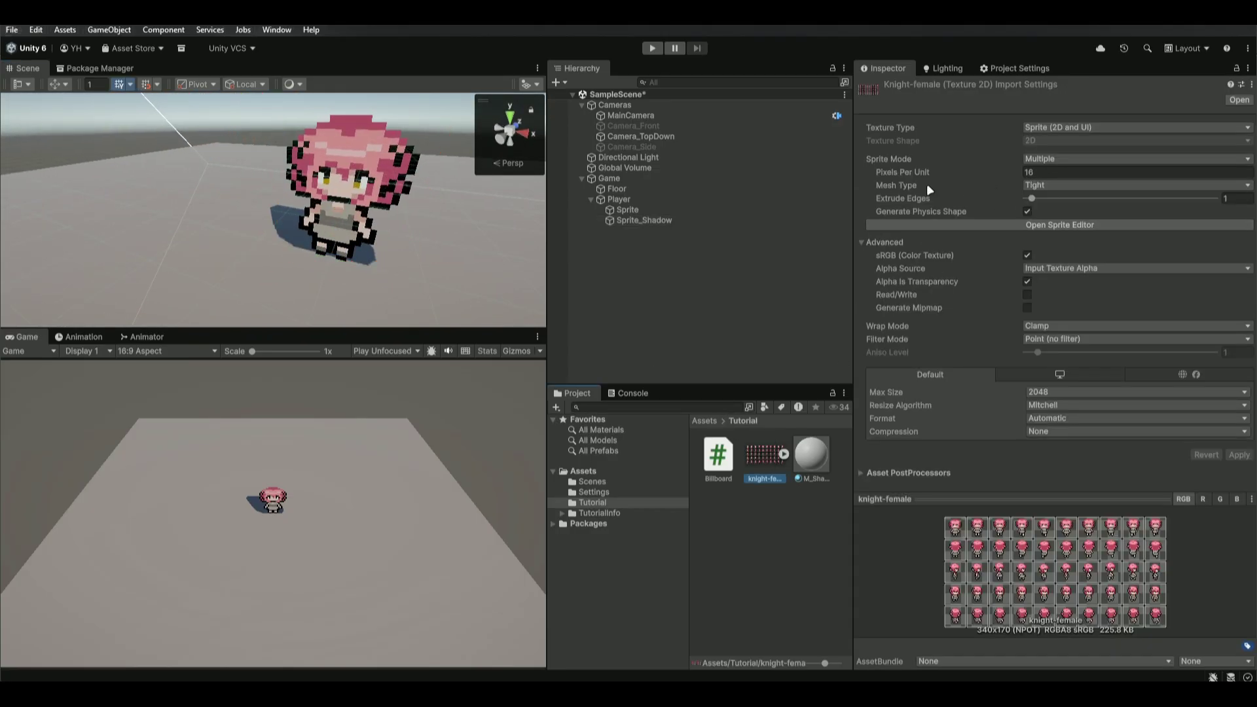
left_click(1079, 184)
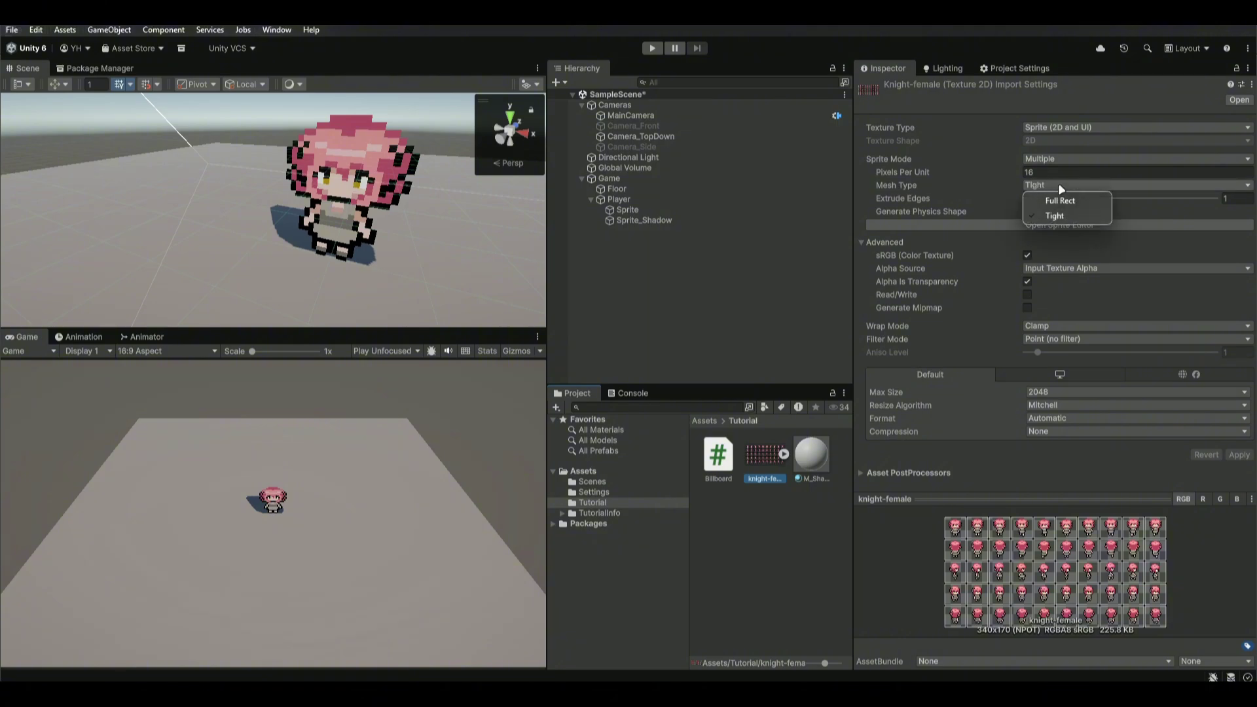
left_click(1060, 200)
left_click(1239, 456)
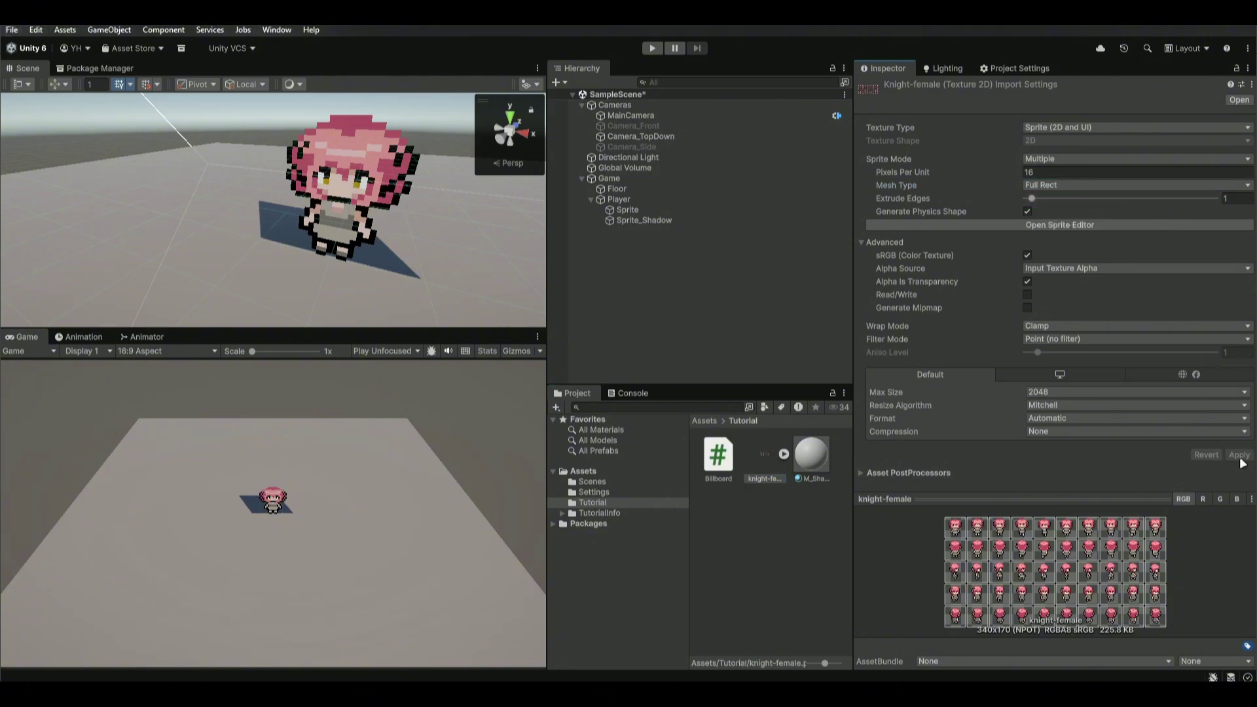
Enable Alpha Clipping on the M_Shadow material used by Sprite_Shadow.
left_click(644, 220)
right_click_drag(347, 190, 404, 167)
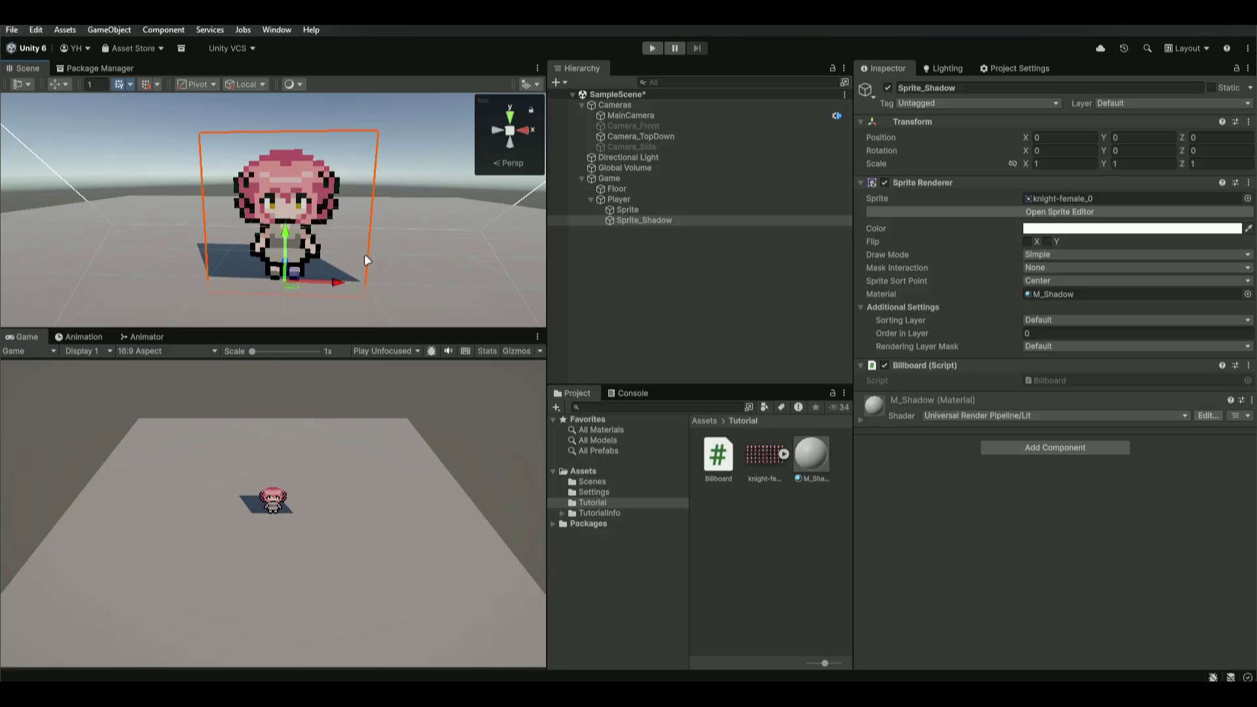
left_click(821, 468)
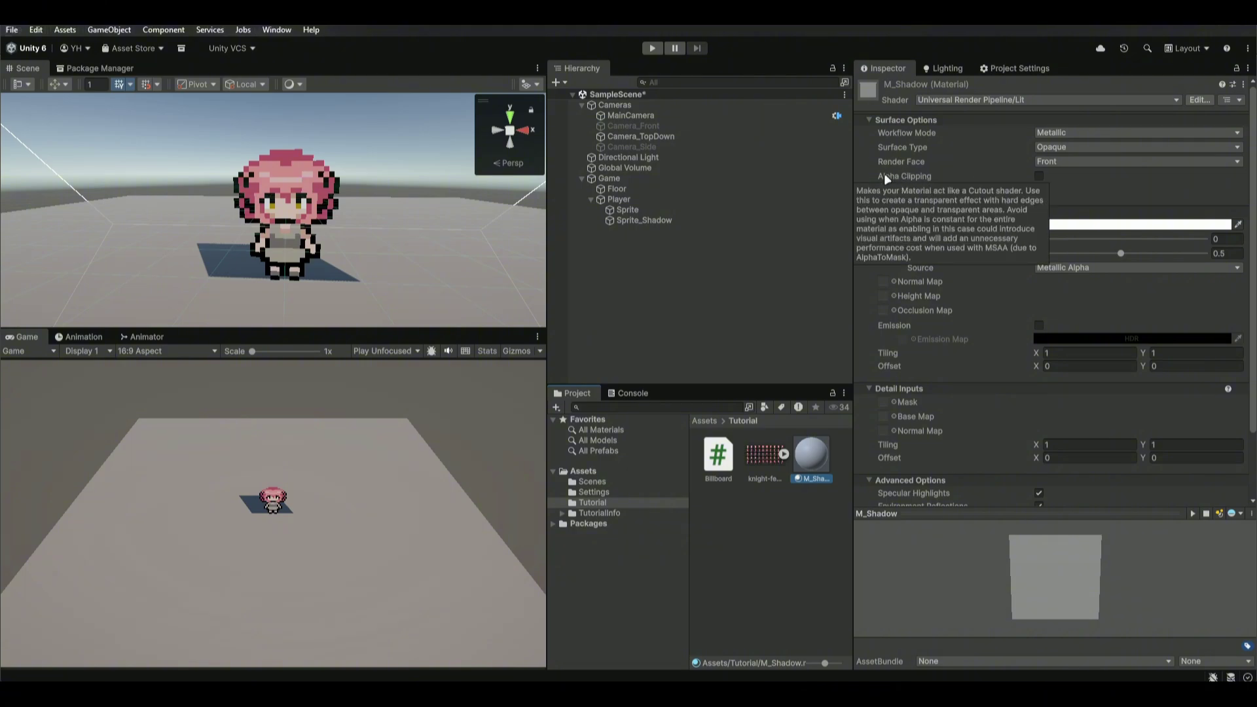
left_click(1038, 177)
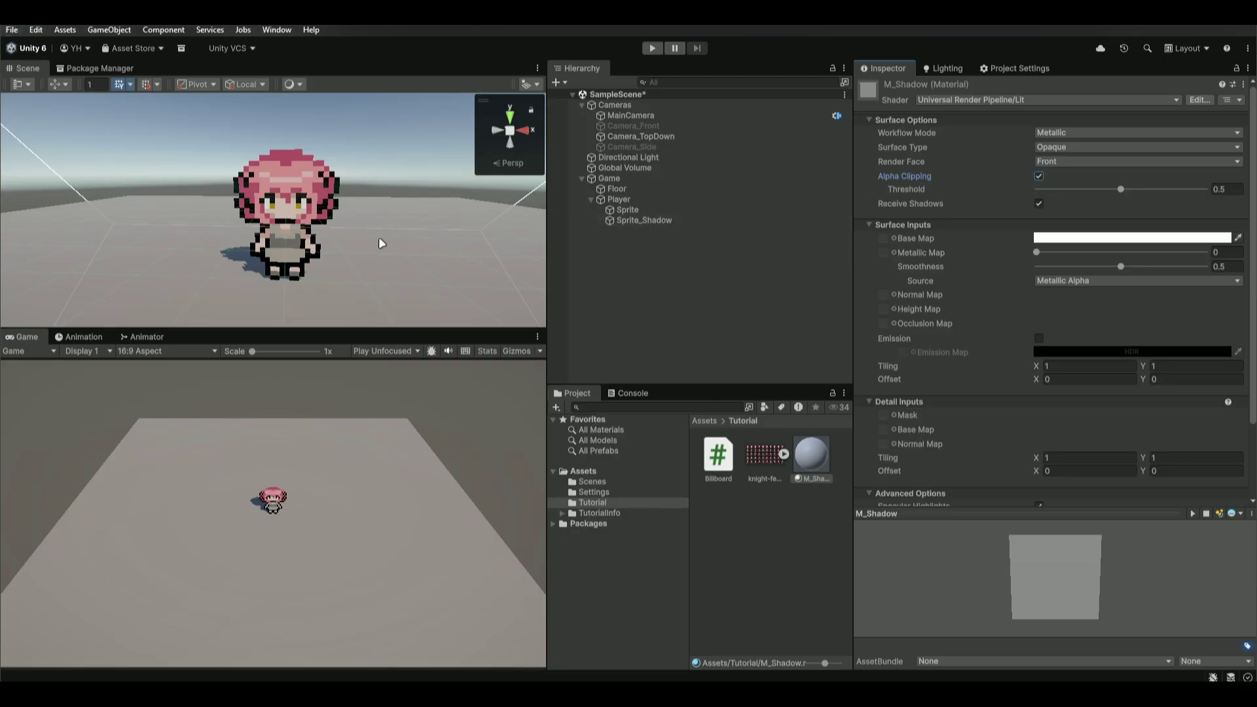
Try Soft Shadows on the Directional Light to compare the knight's shadow edges, and restore its Shadow Type to Hard Shadows.
left_click_drag(379, 238, 600, 109, "alt")
left_click(629, 157)
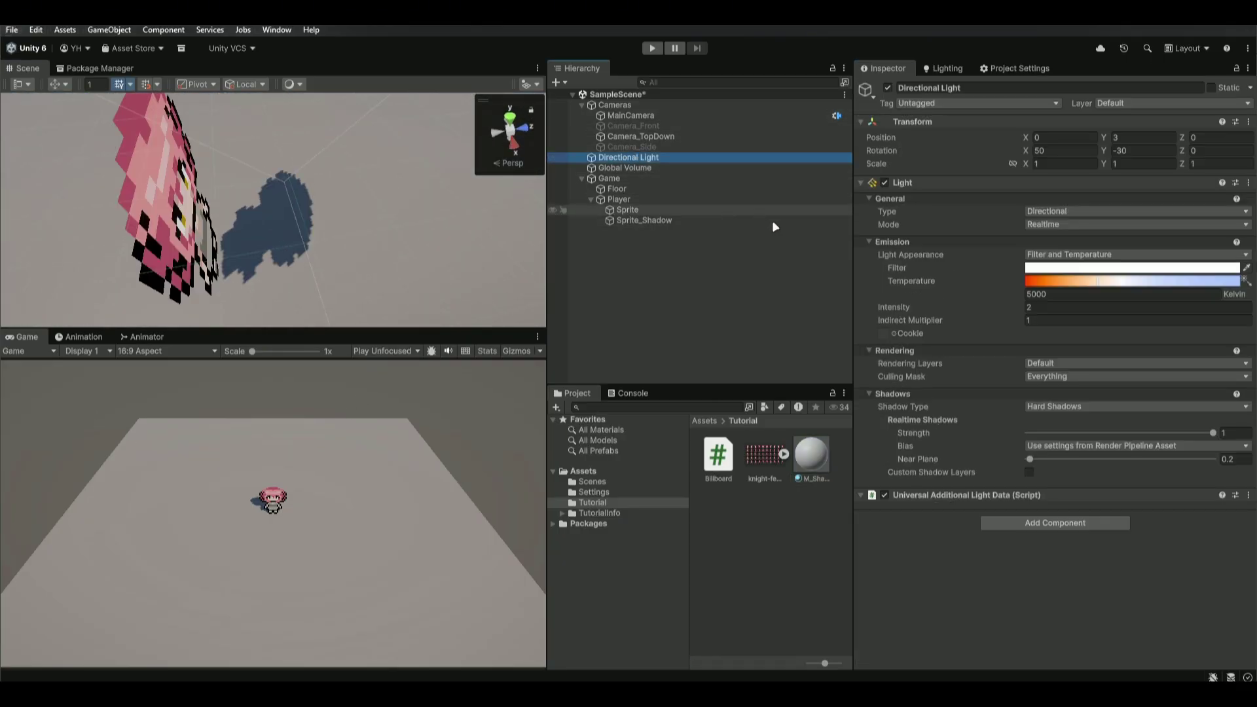
left_click(1067, 407)
left_click(1071, 453)
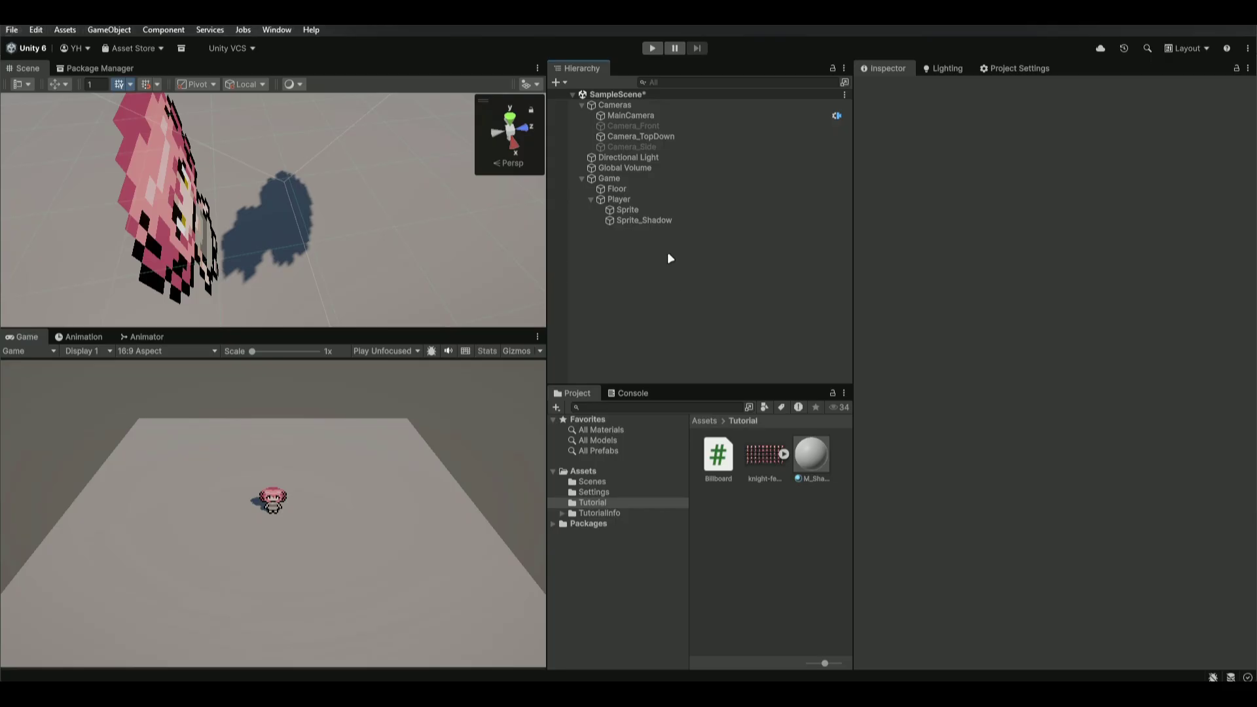
left_click(631, 154)
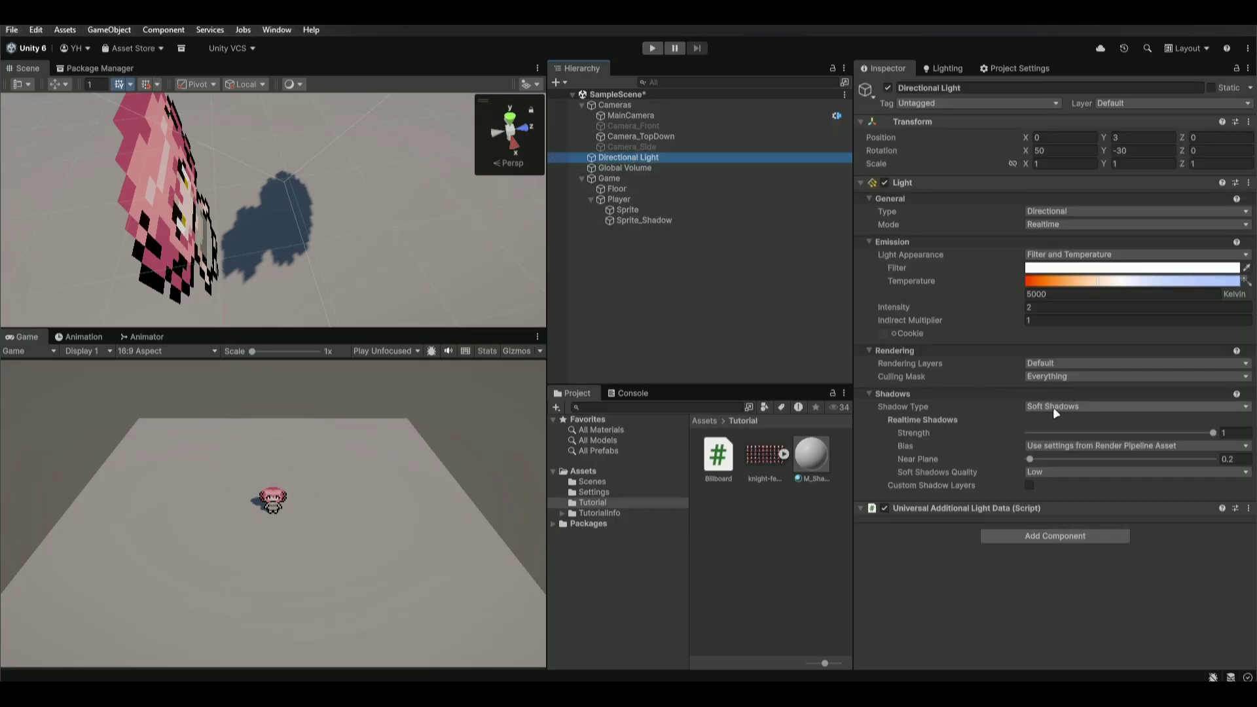
left_click(1081, 406)
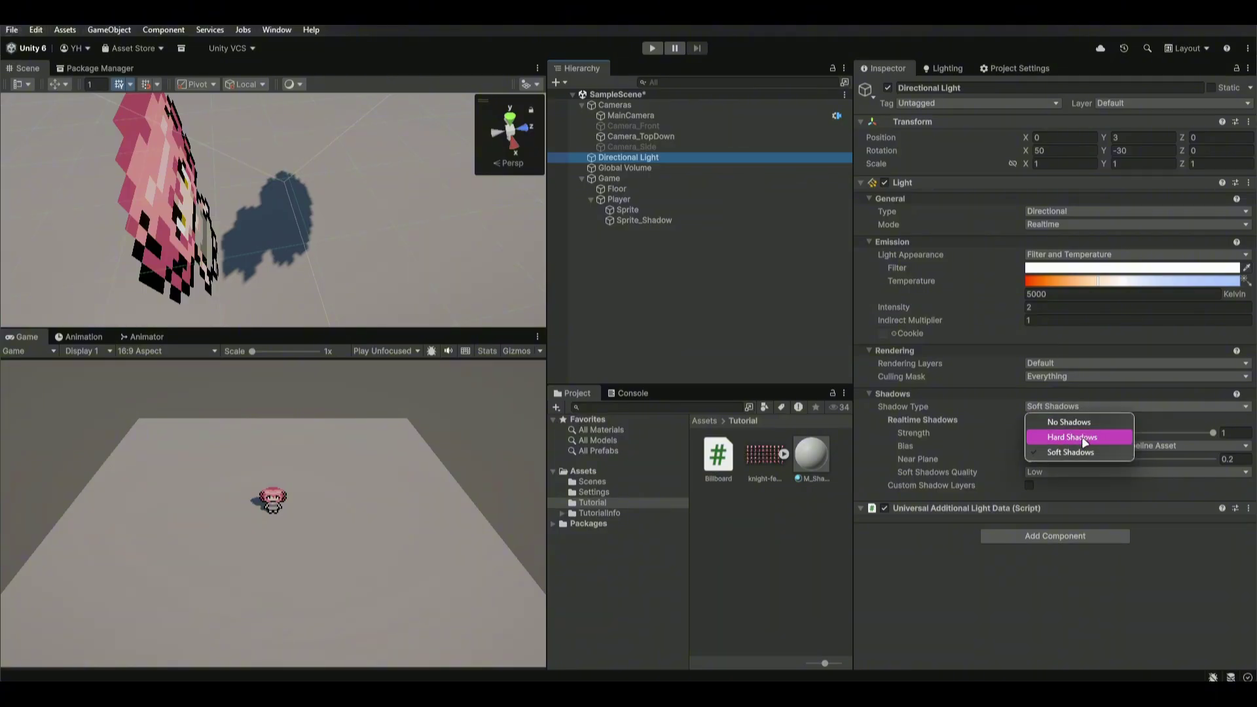
left_click(1085, 444)
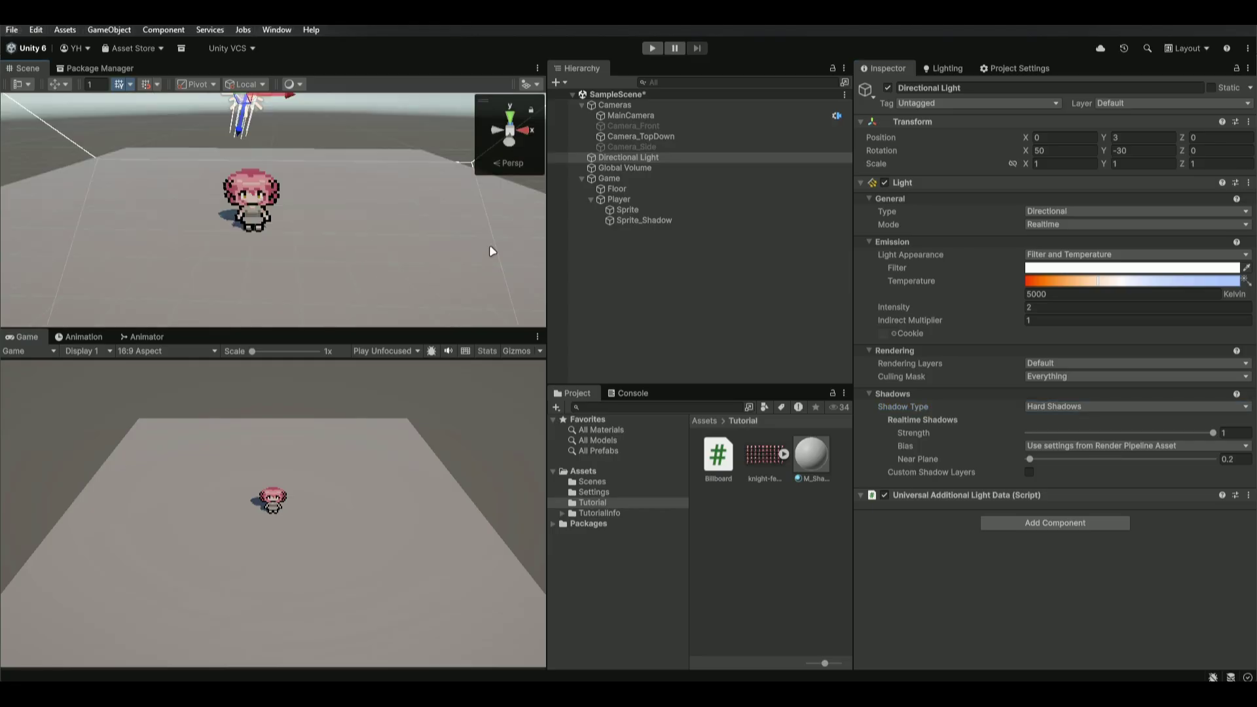
Run the scene in Play mode with Sprite_Shadow selected and examine from the side how billboarding affects the cast shadow.
left_click(677, 219)
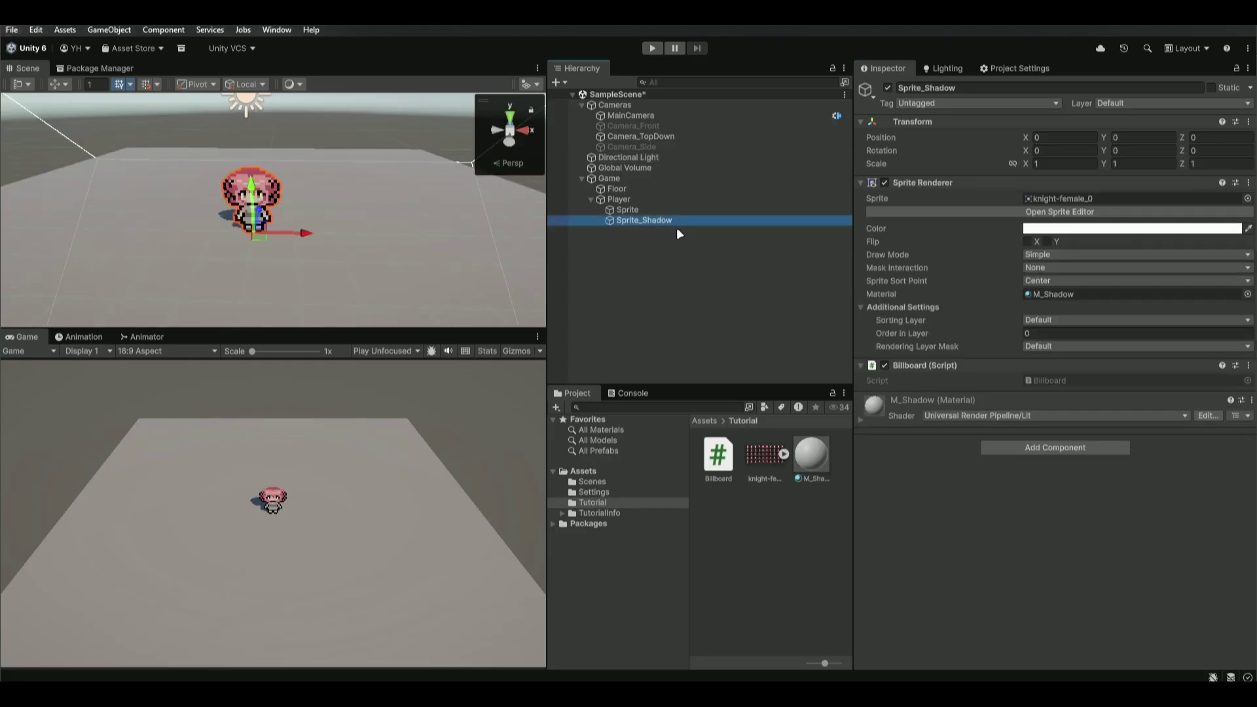
right_click(944, 368)
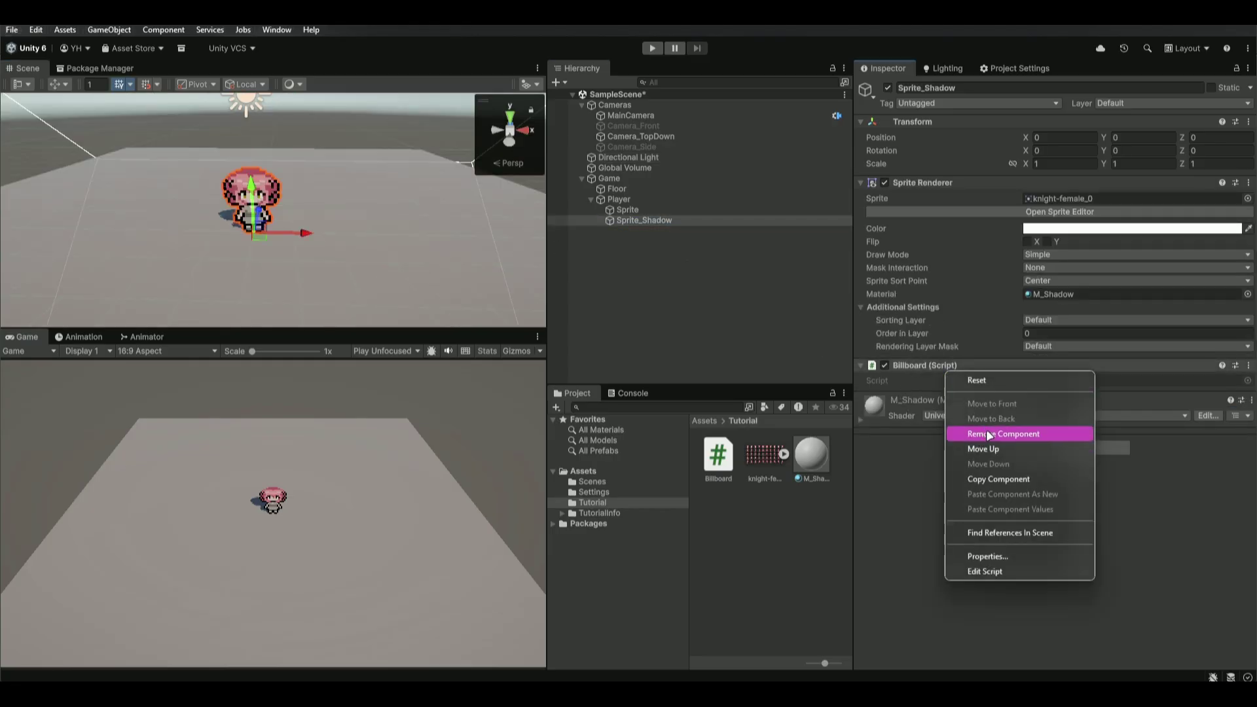
left_click(897, 485)
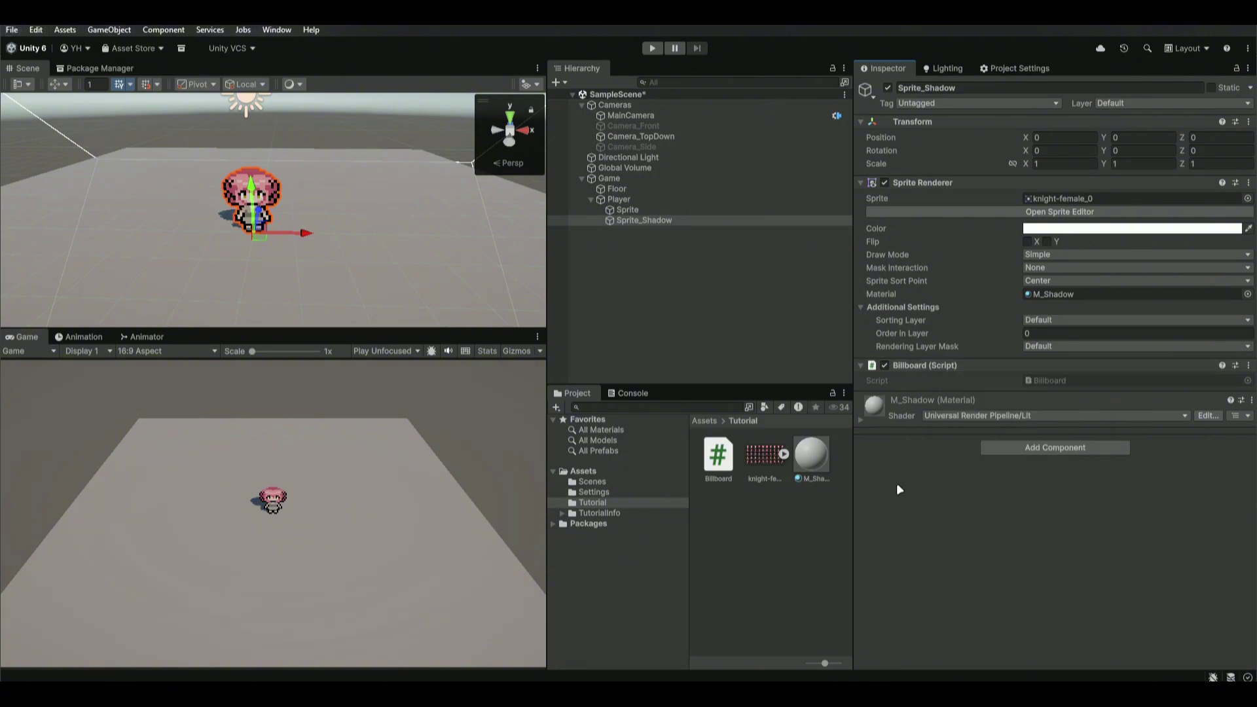
left_click(650, 48)
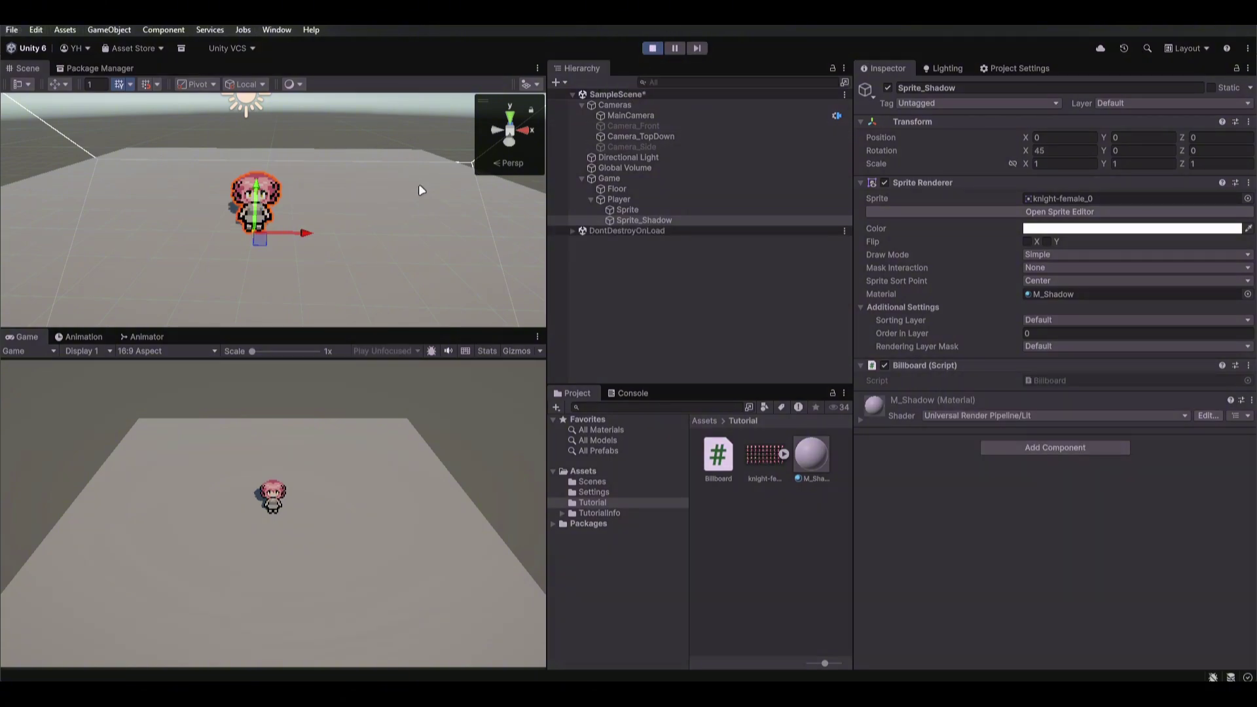
left_click_drag(420, 190, 216, 122, "alt")
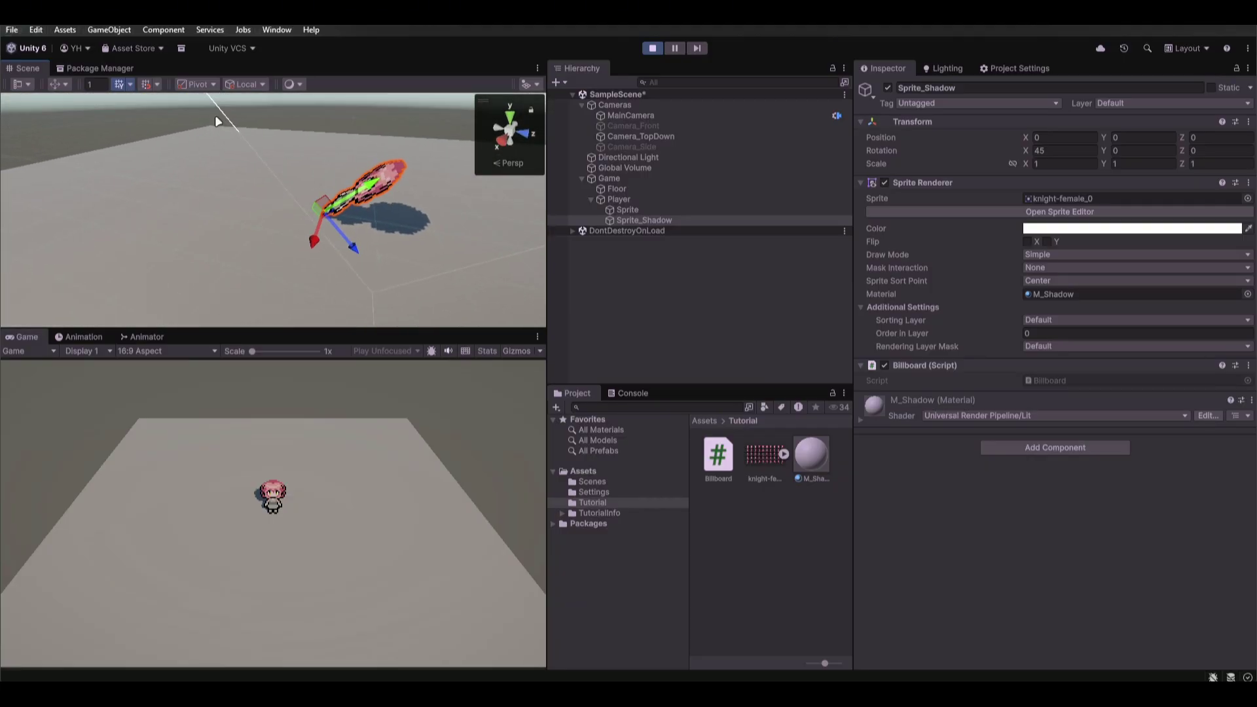
left_click_drag(392, 189, 521, 155, "alt")
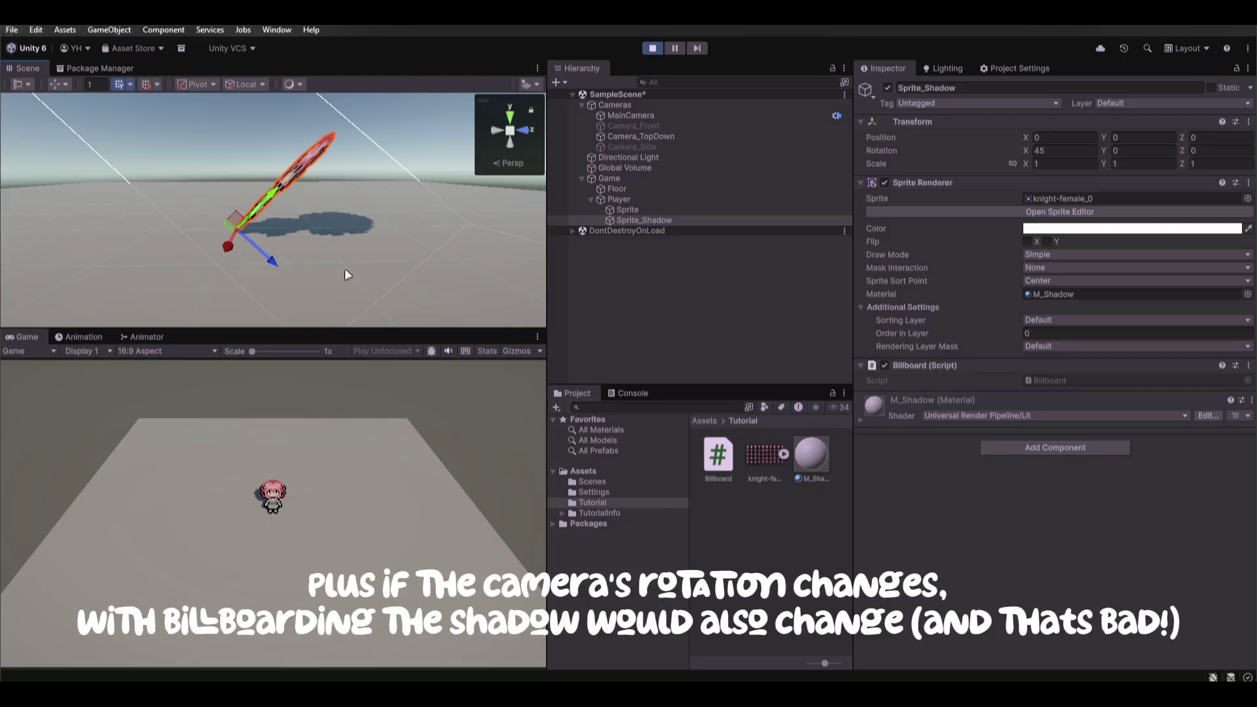
Exit Play mode and remove the Billboard script component from Sprite_Shadow.
left_click(602, 157)
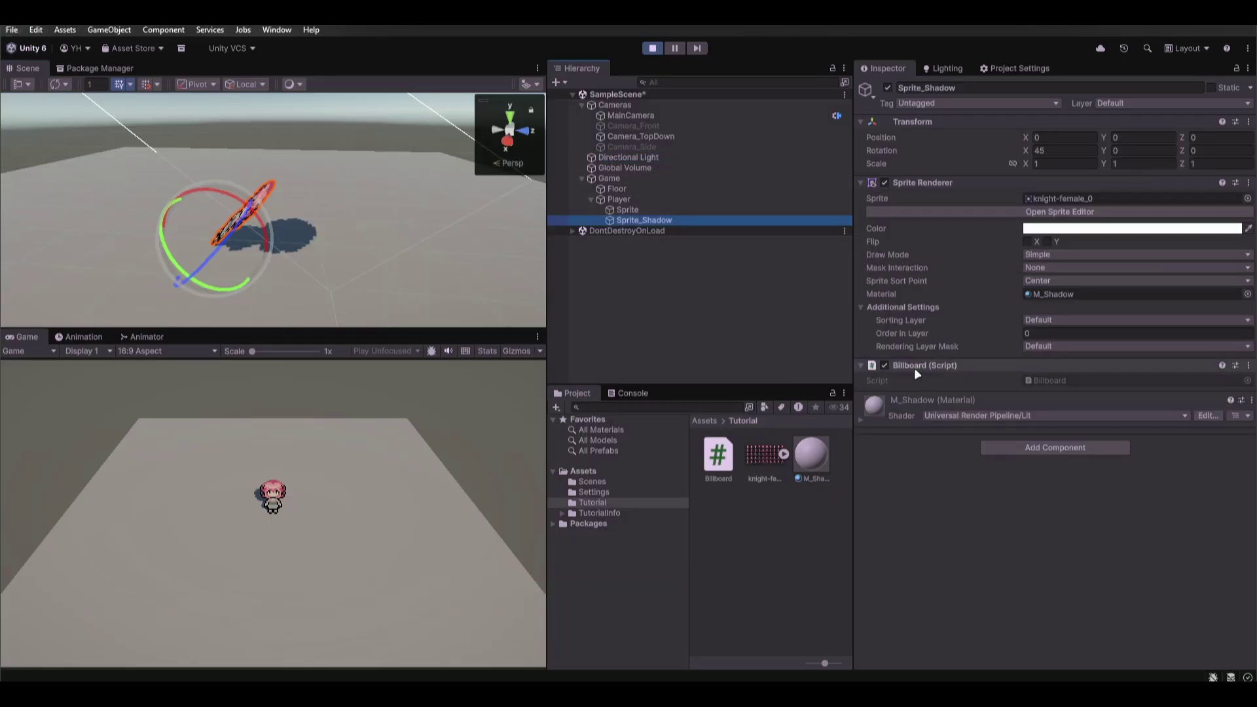
key("ctrl+p")
right_click(976, 366)
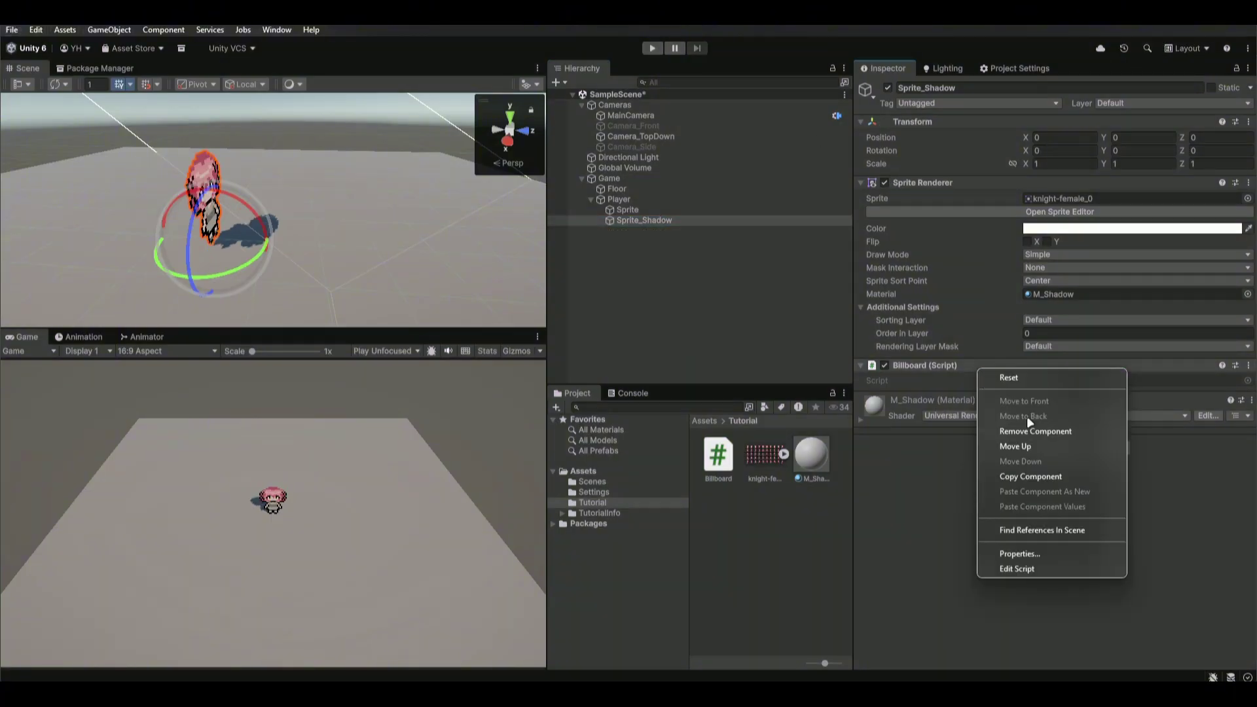
left_click(1021, 429)
Run the scene again and examine the knight's shadow from behind and in front without billboarding on Sprite_Shadow.
left_click(652, 48)
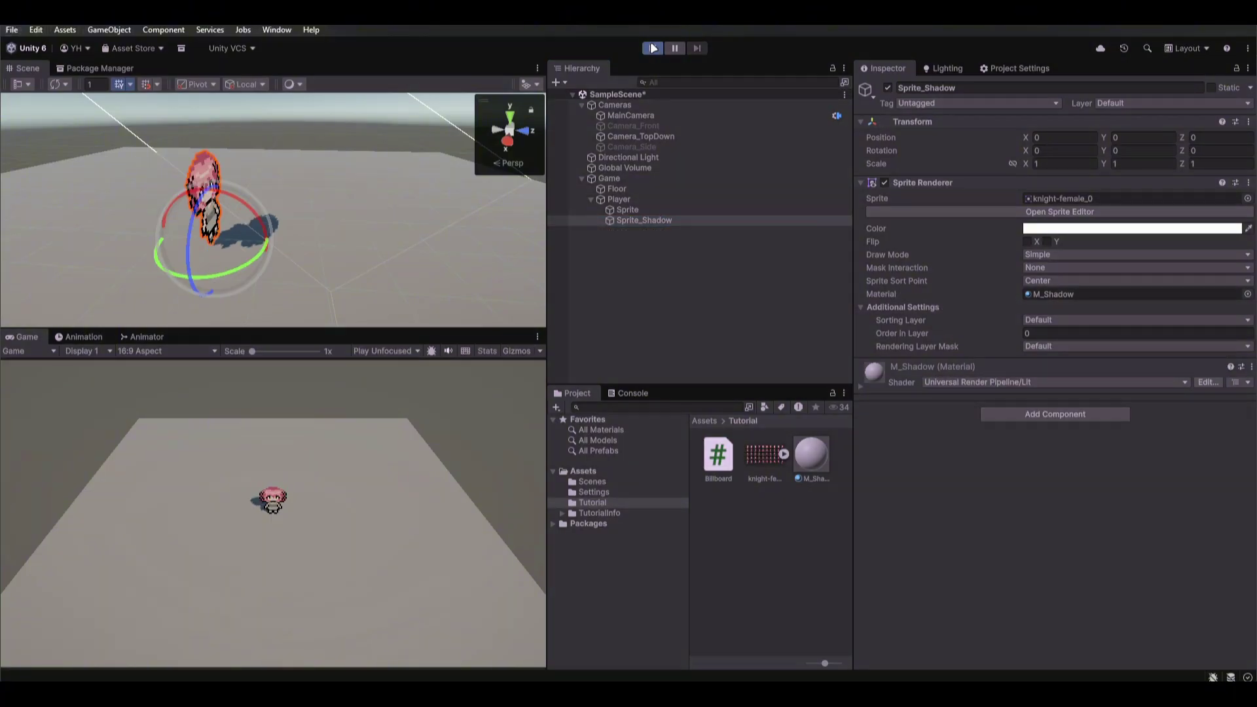
left_click_drag(355, 250, 264, 115, "alt")
left_click(264, 116)
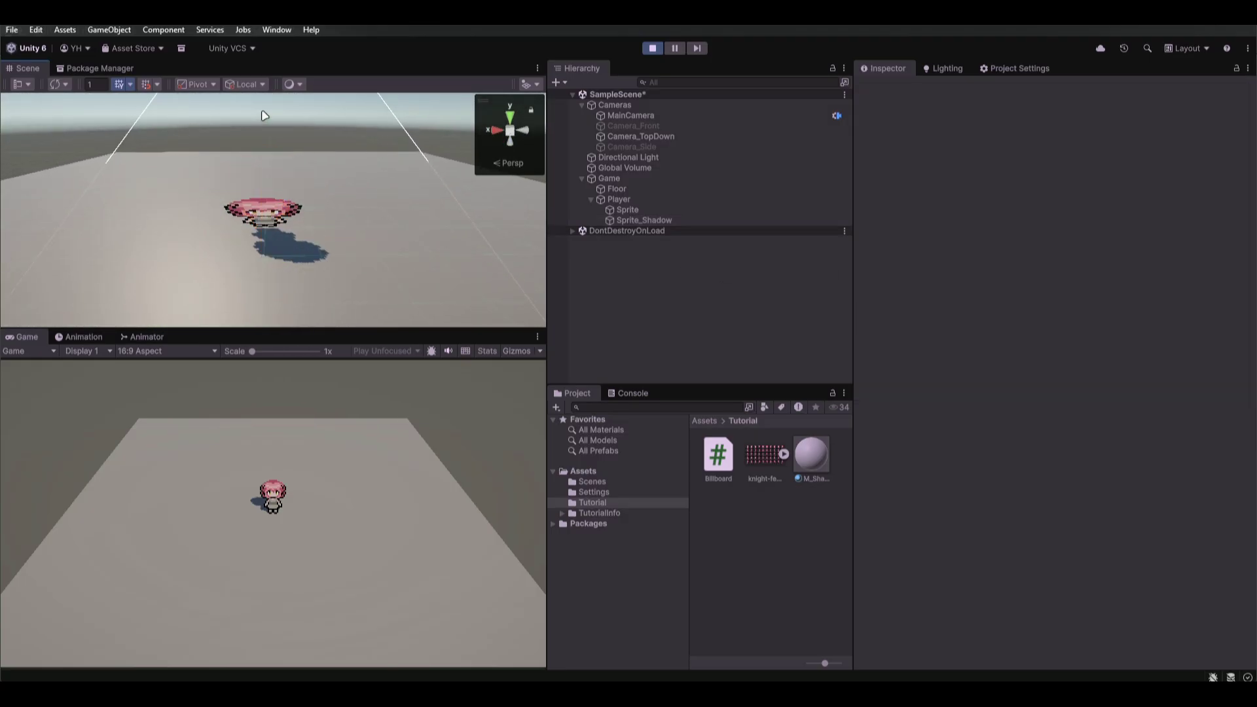
left_click_drag(307, 230, 480, 290, "alt")
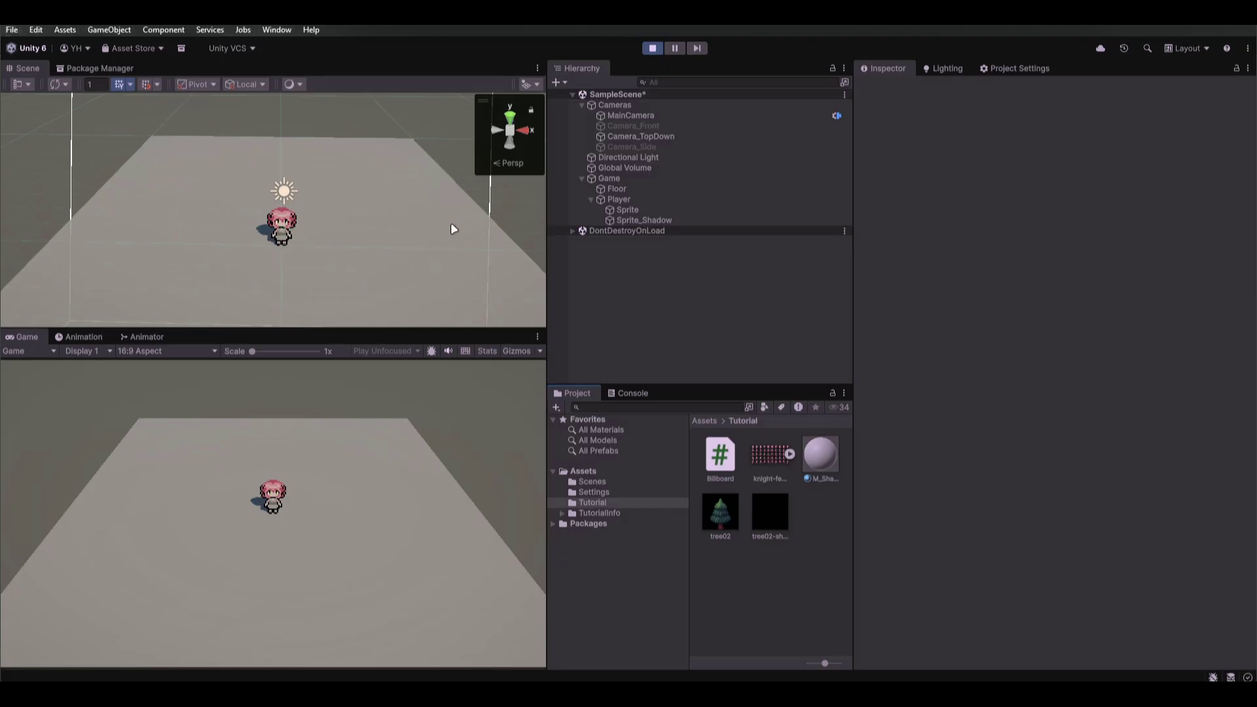
Set the tree02 and tree02-shadow textures to Sprite (2D and UI) with 16 Pixels Per Unit.
left_click(739, 525)
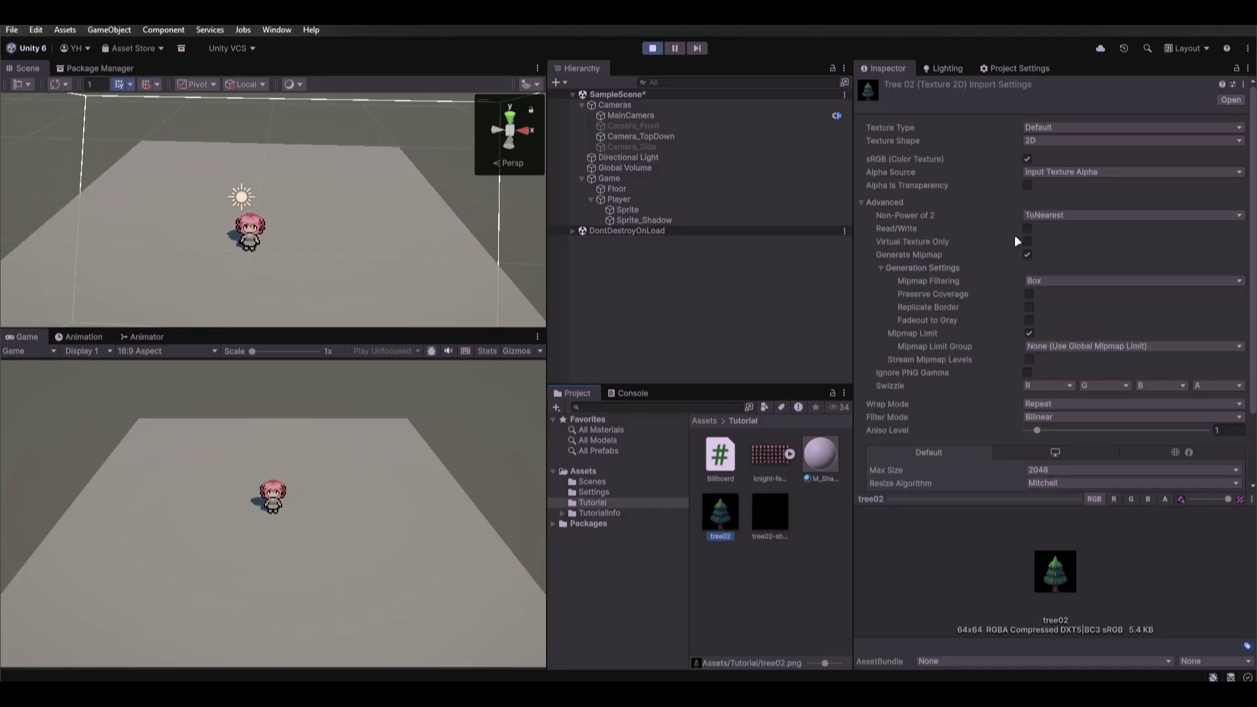
left_click(1060, 127)
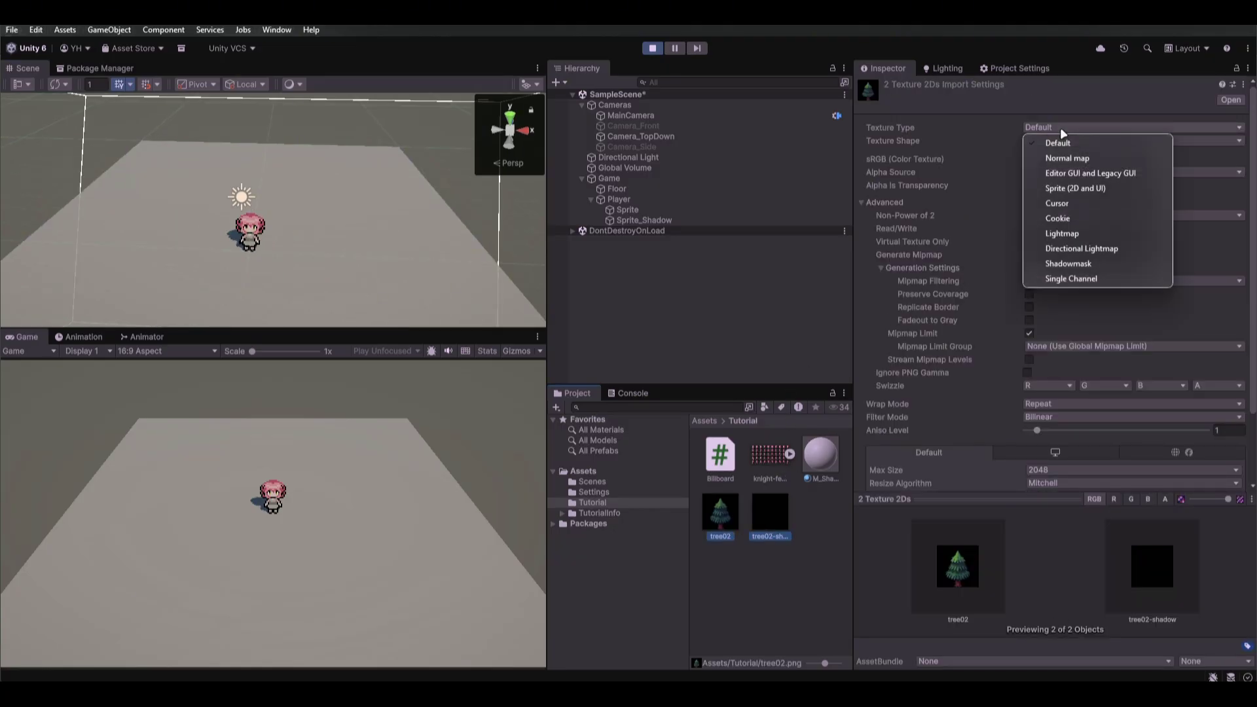
left_click(1064, 189)
left_click(1055, 172)
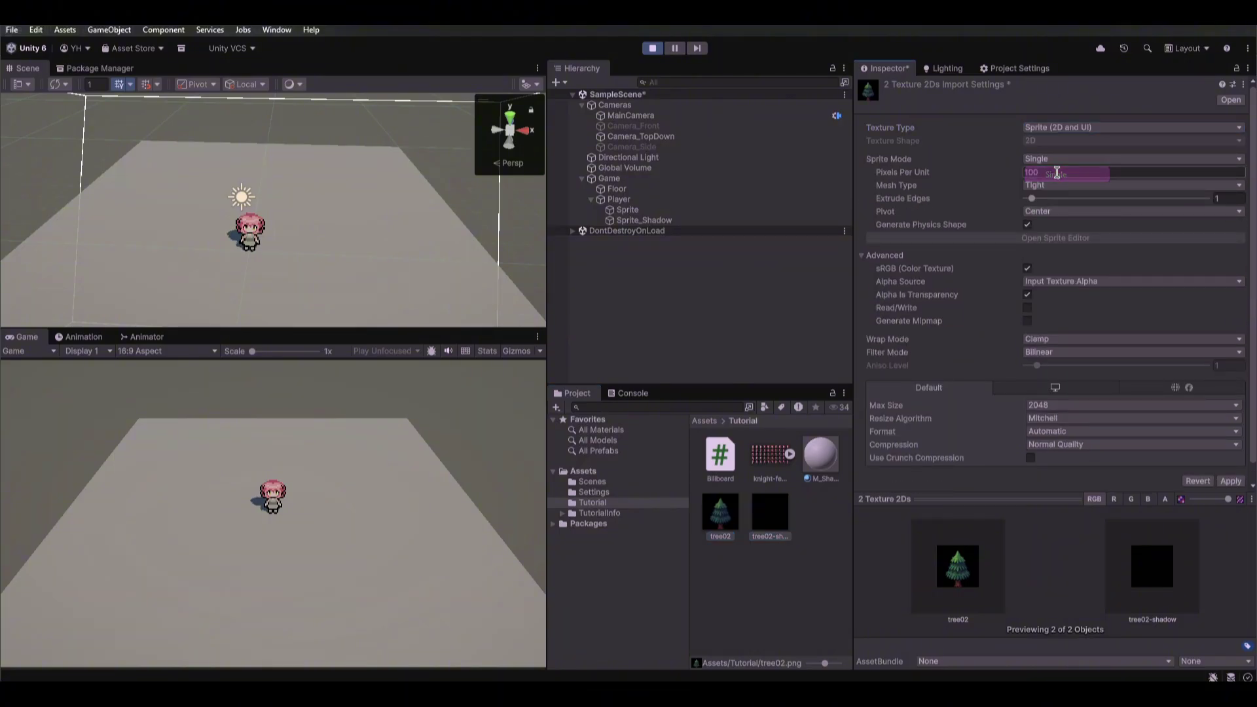
type("16")
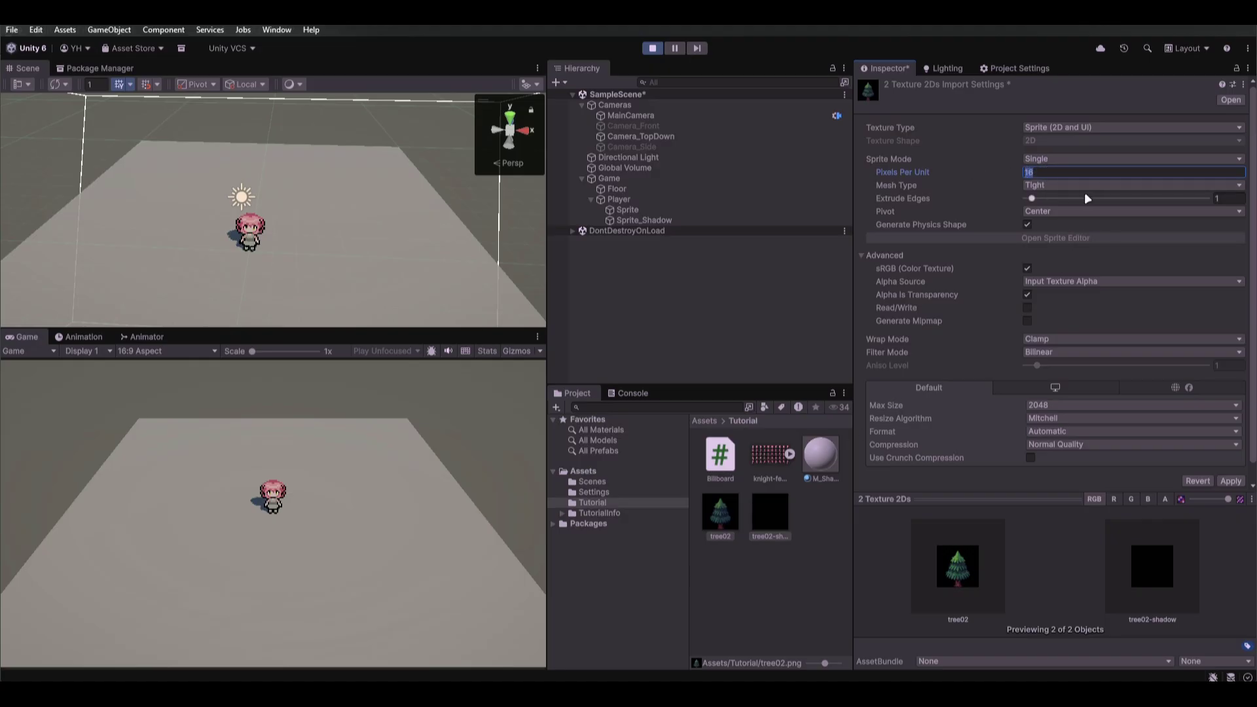
Set both tree textures' Filter Mode to Point (no filter) and Compression to None, and apply the import settings.
left_click(1099, 354)
left_click(1068, 365)
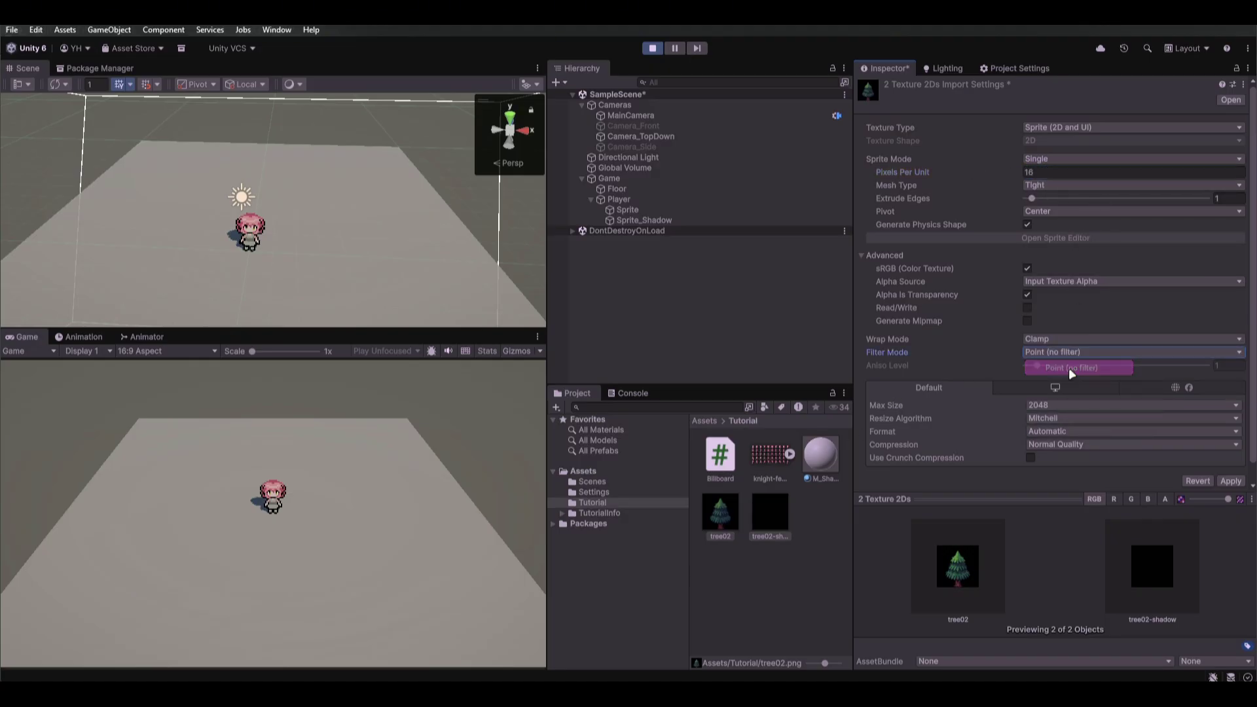
left_click(1069, 446)
left_click(1072, 460)
left_click(1229, 480)
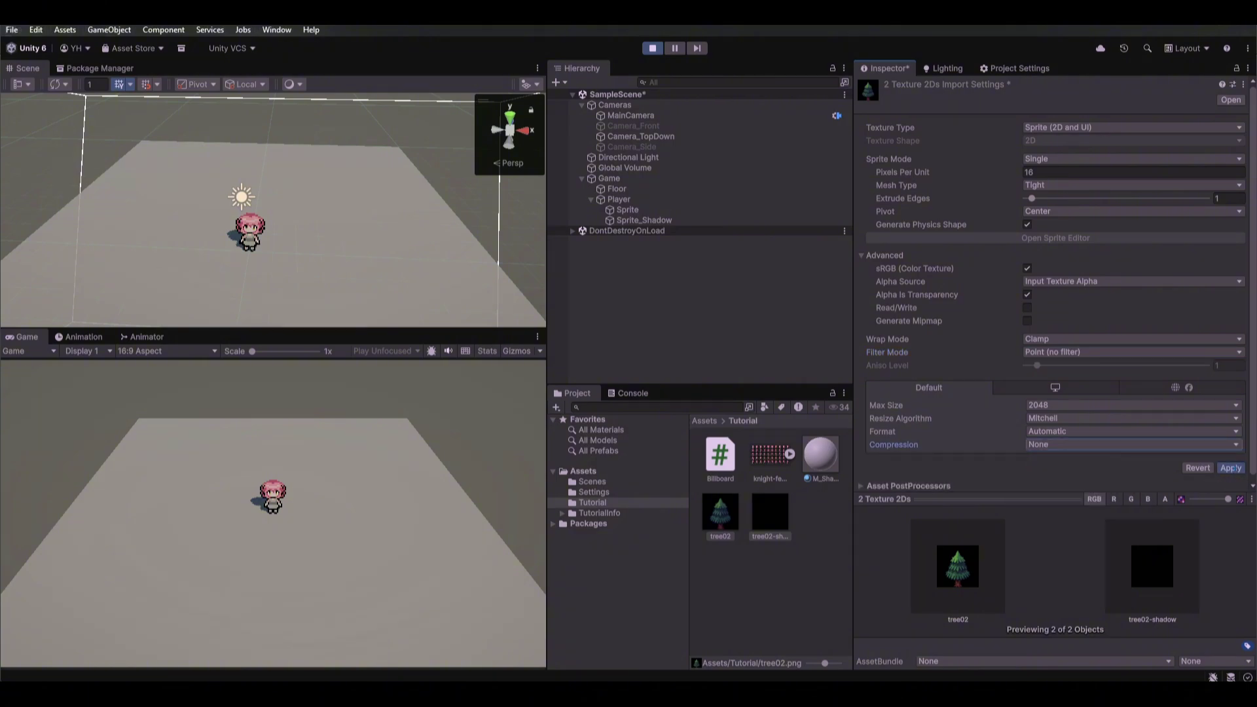
left_click(792, 632)
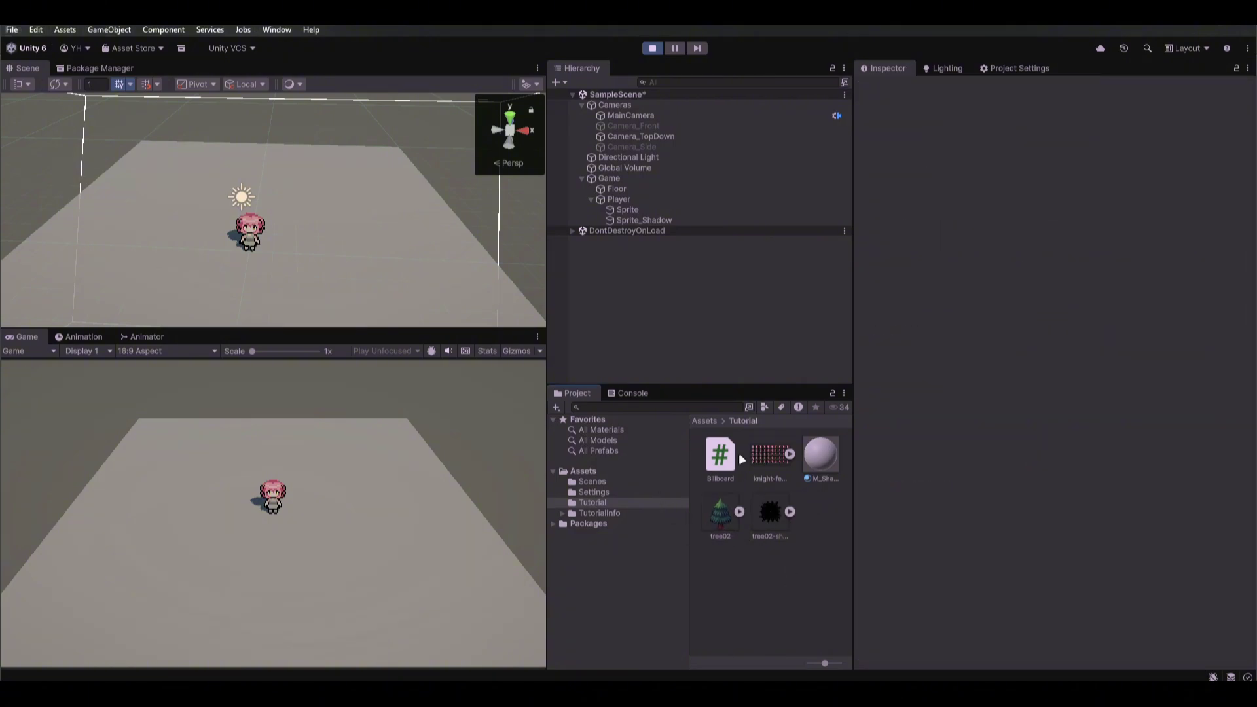
Create an empty object named Tree under Game.
right_click(609, 179)
left_click(691, 348)
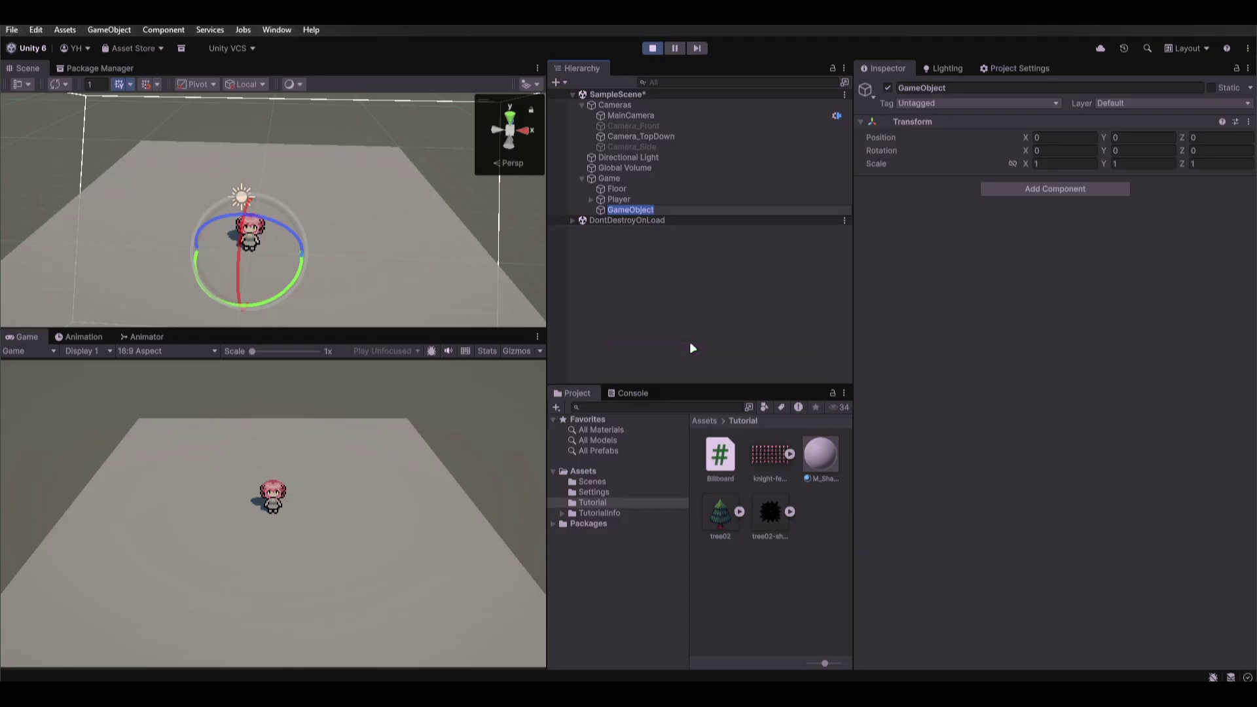
type("Tree")
key("Return")
Add a 2D square sprite named Sprite under Tree and assign tree02 as its sprite.
right_click(692, 348)
mouse_move(694, 349)
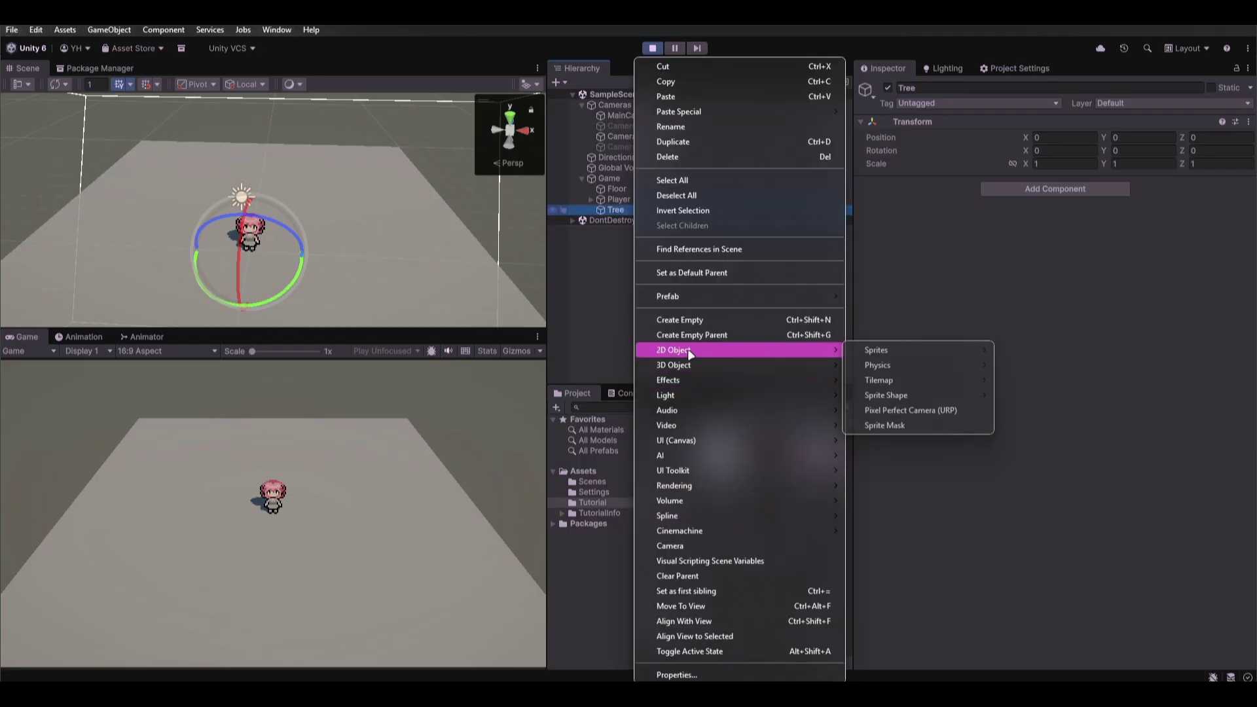
mouse_move(917, 349)
left_click(1025, 365)
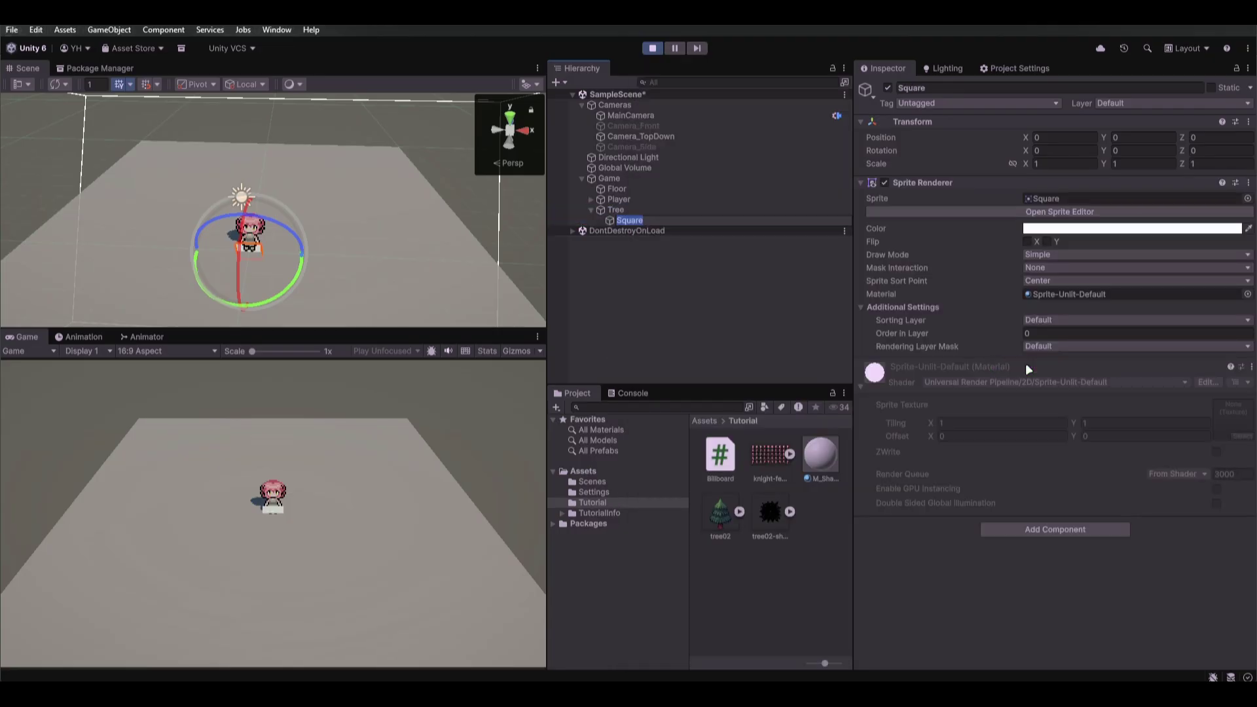
type("Sprite")
key("Return")
left_click(1103, 196)
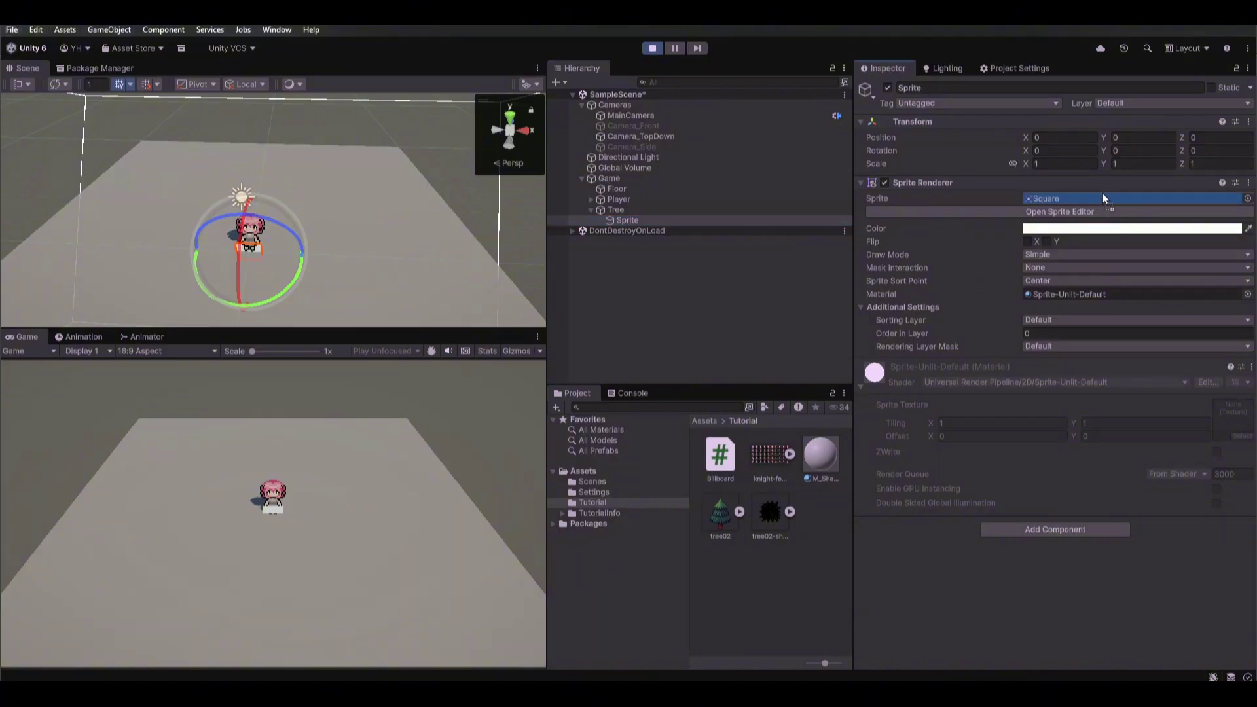
left_click_drag(1102, 194, 1102, 191)
right_click_drag(350, 275, 288, 334)
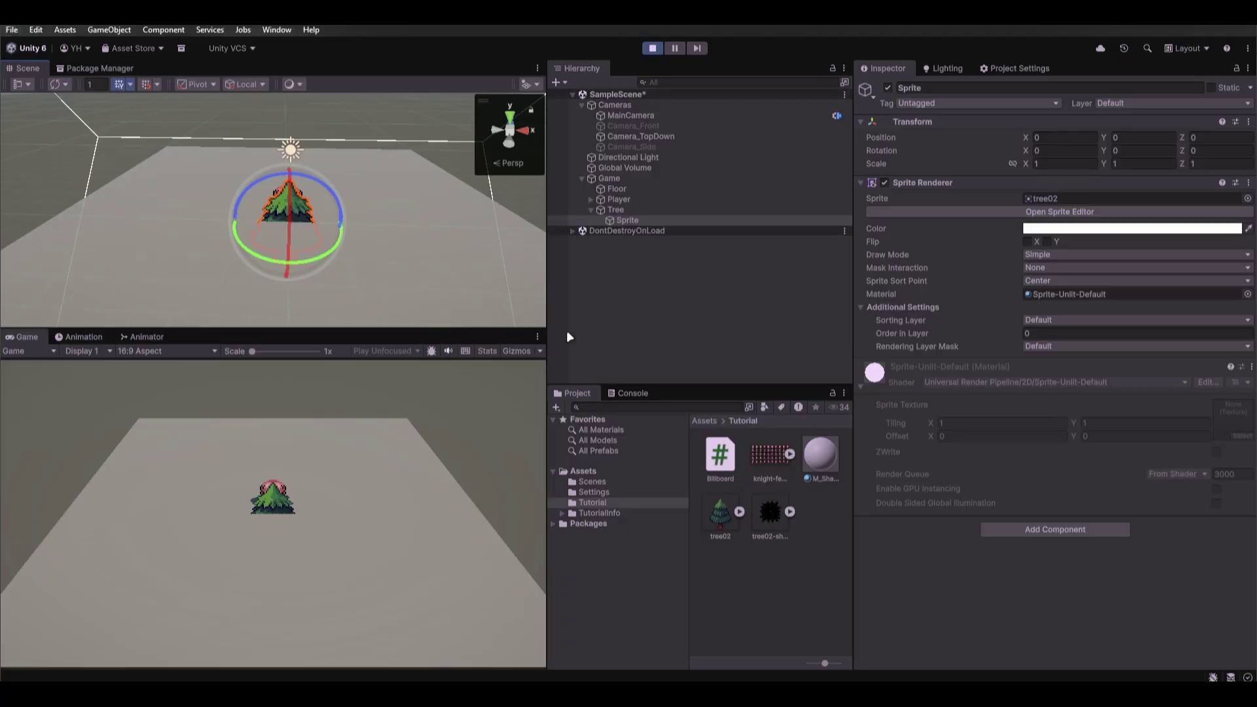
Exit Play mode and recreate the Tree object under Game with a child Sprite showing tree02.
left_click(714, 517)
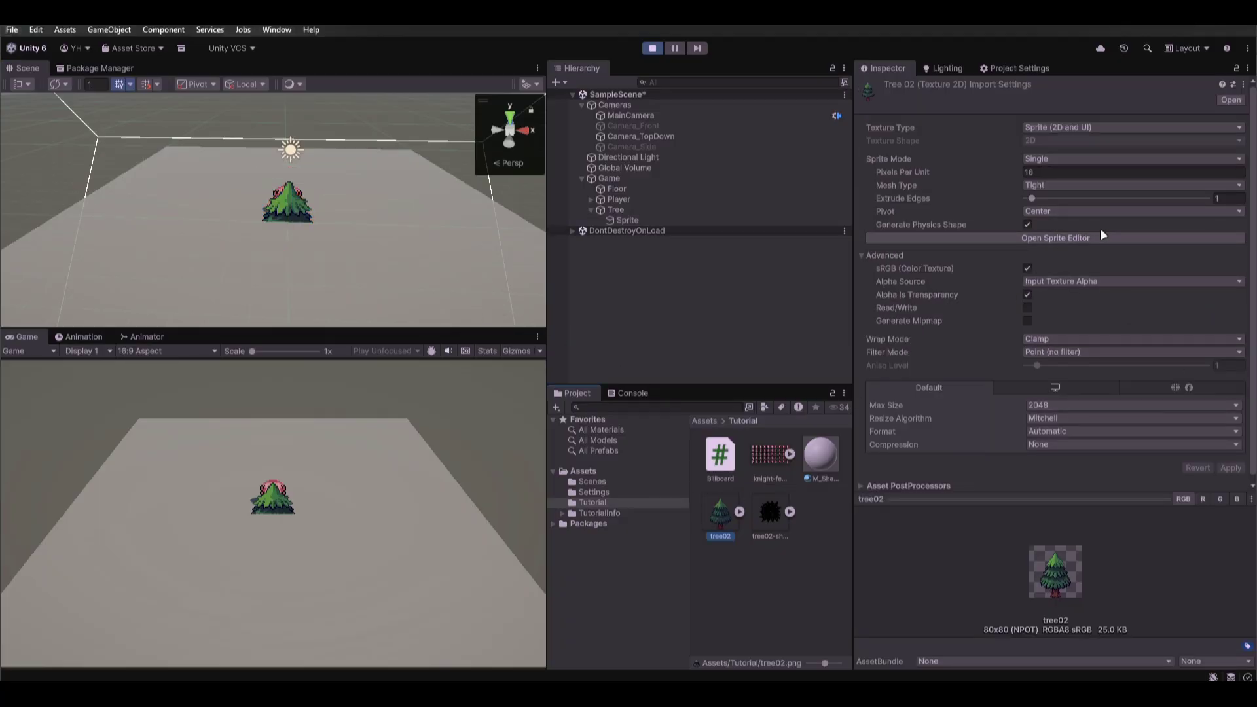
key("ctrl+p")
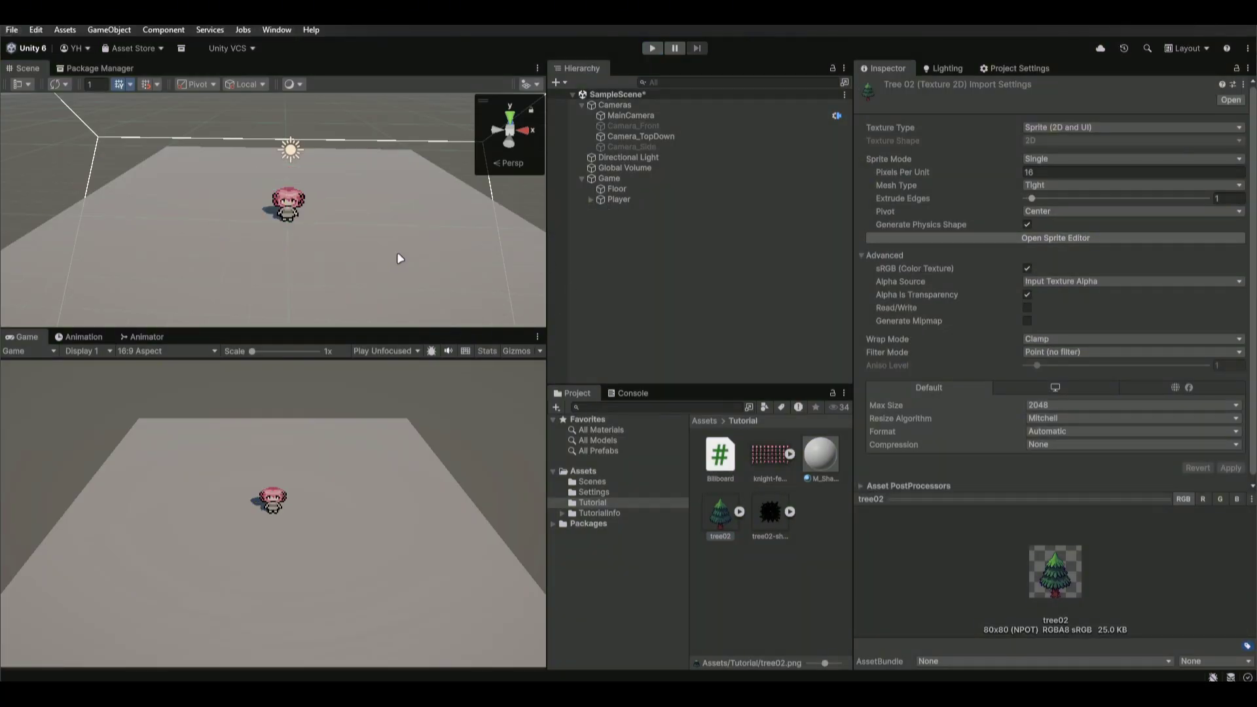
right_click(603, 178)
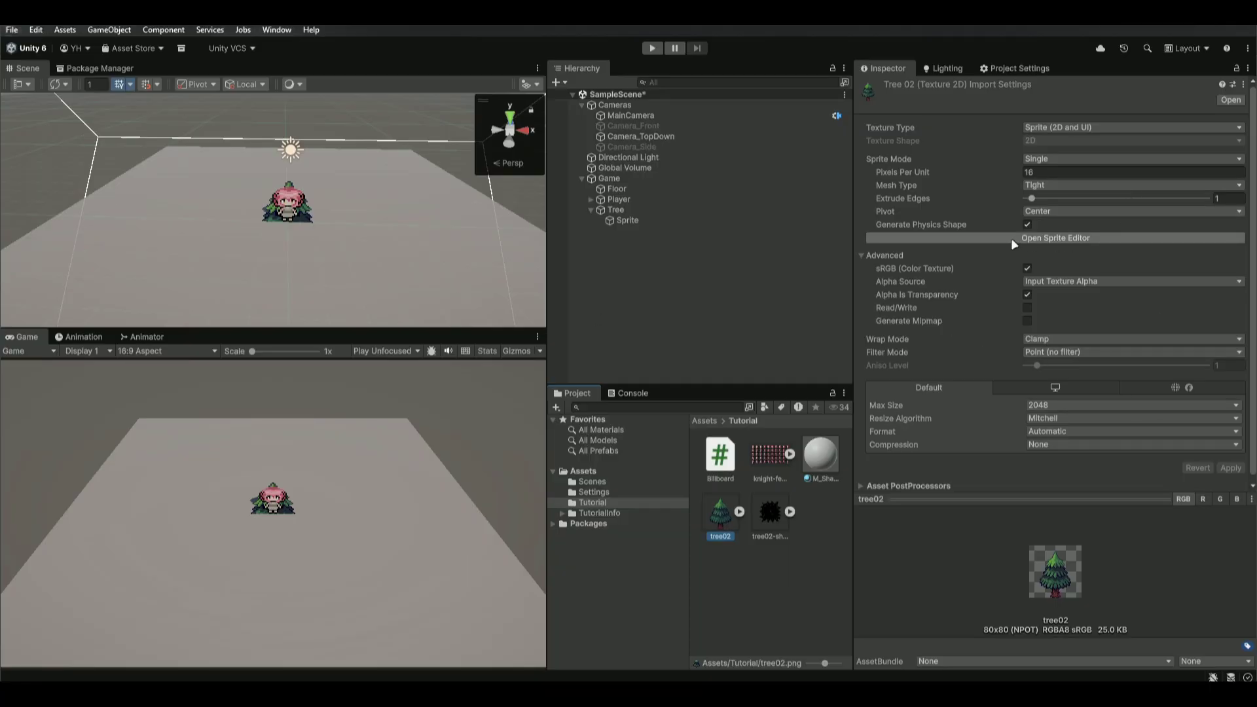
Set the tree02 sprite's pivot to Bottom Center in the Sprite Editor and apply the change.
left_click(1050, 237)
left_click(1118, 632)
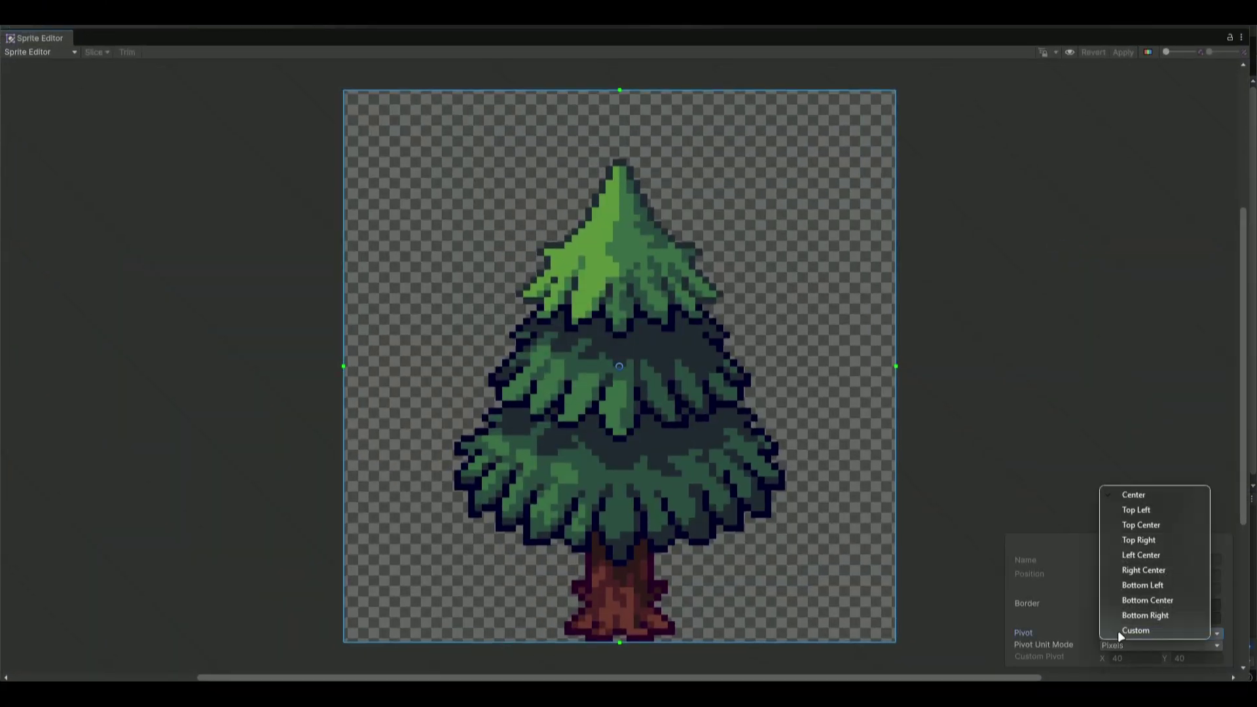
left_click(1134, 601)
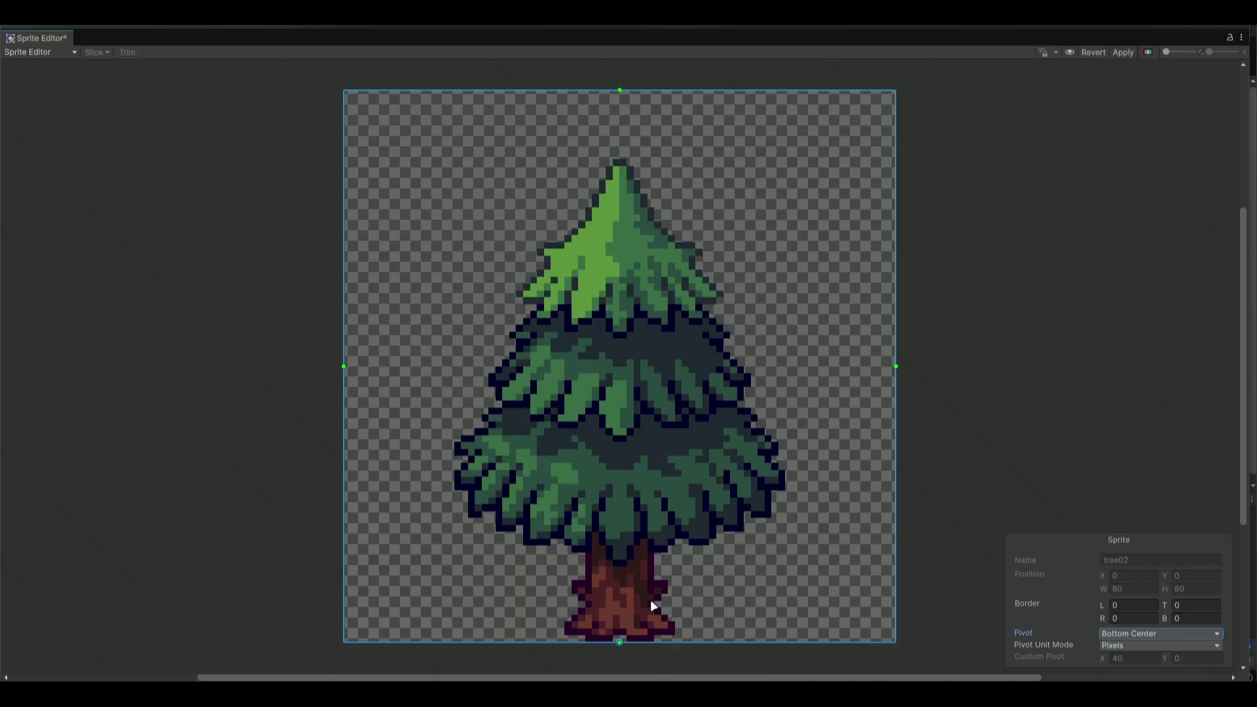
scroll(652, 607, "up", 10)
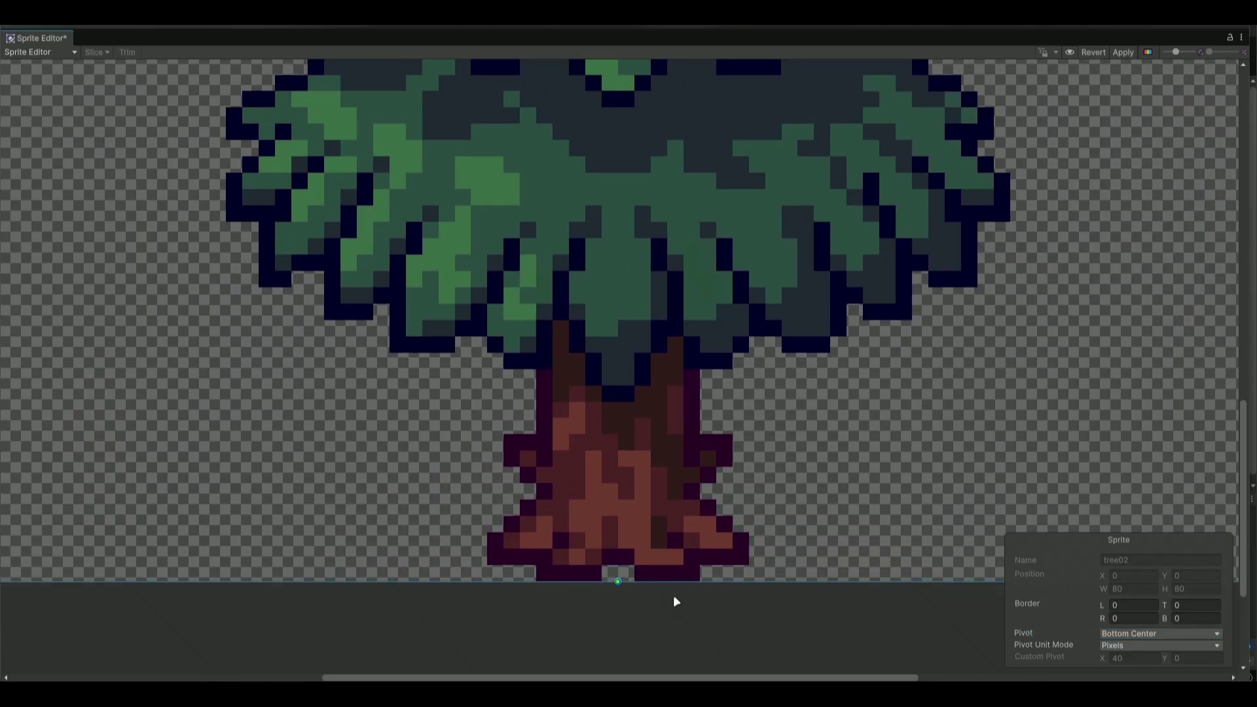
scroll(639, 609, "down", 10)
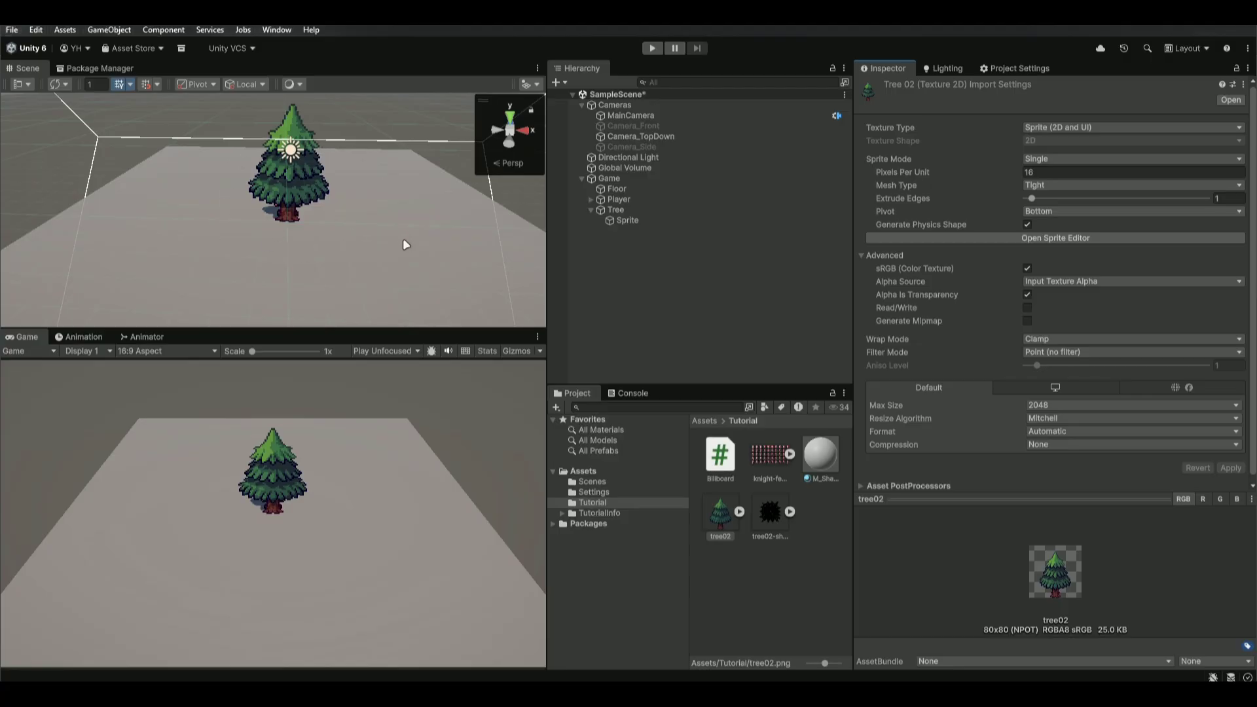
Duplicate the Tree's child Sprite and name the copy Sprite_Shadow.
right_click_drag(468, 265, 458, 264)
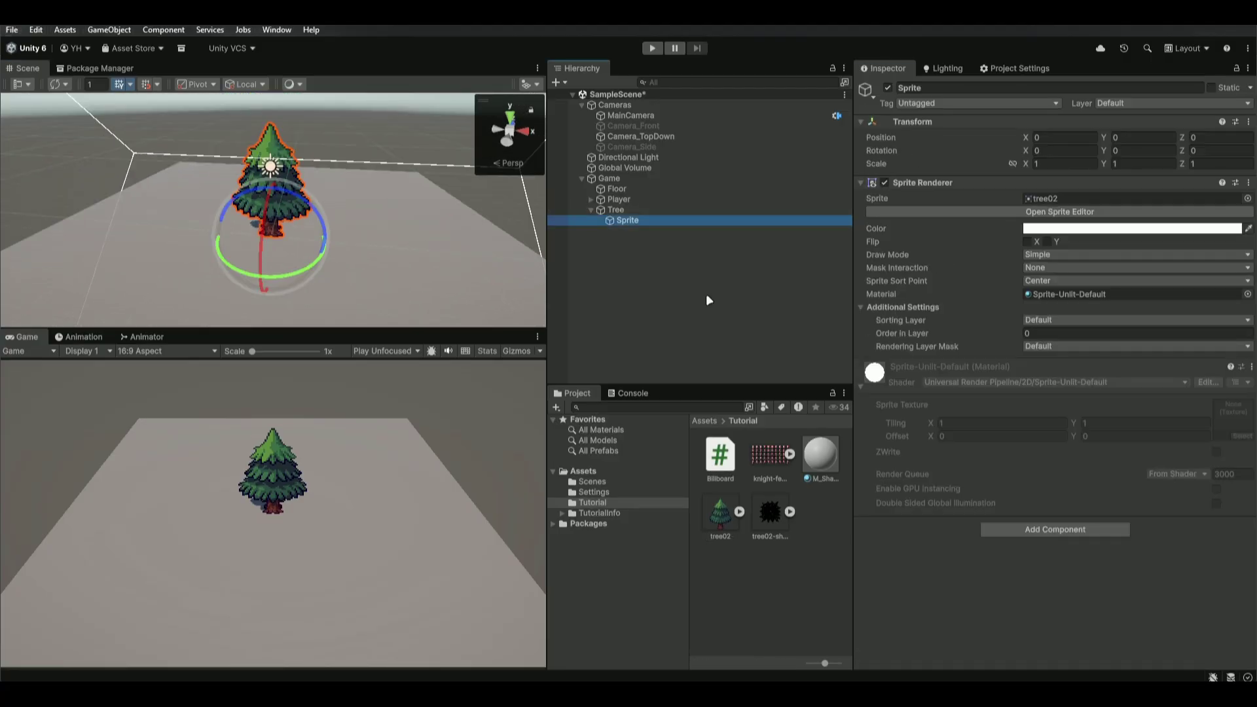
key("ctrl+d")
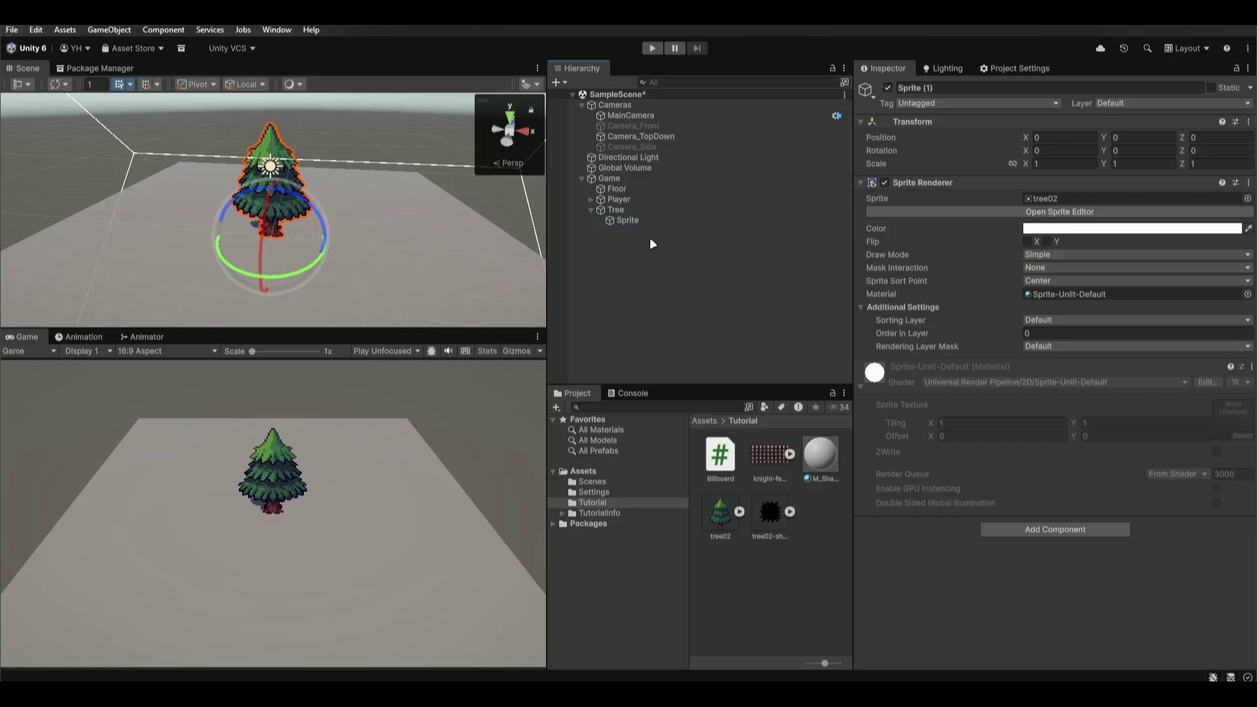
key("F2")
type("Sprite_Shadow")
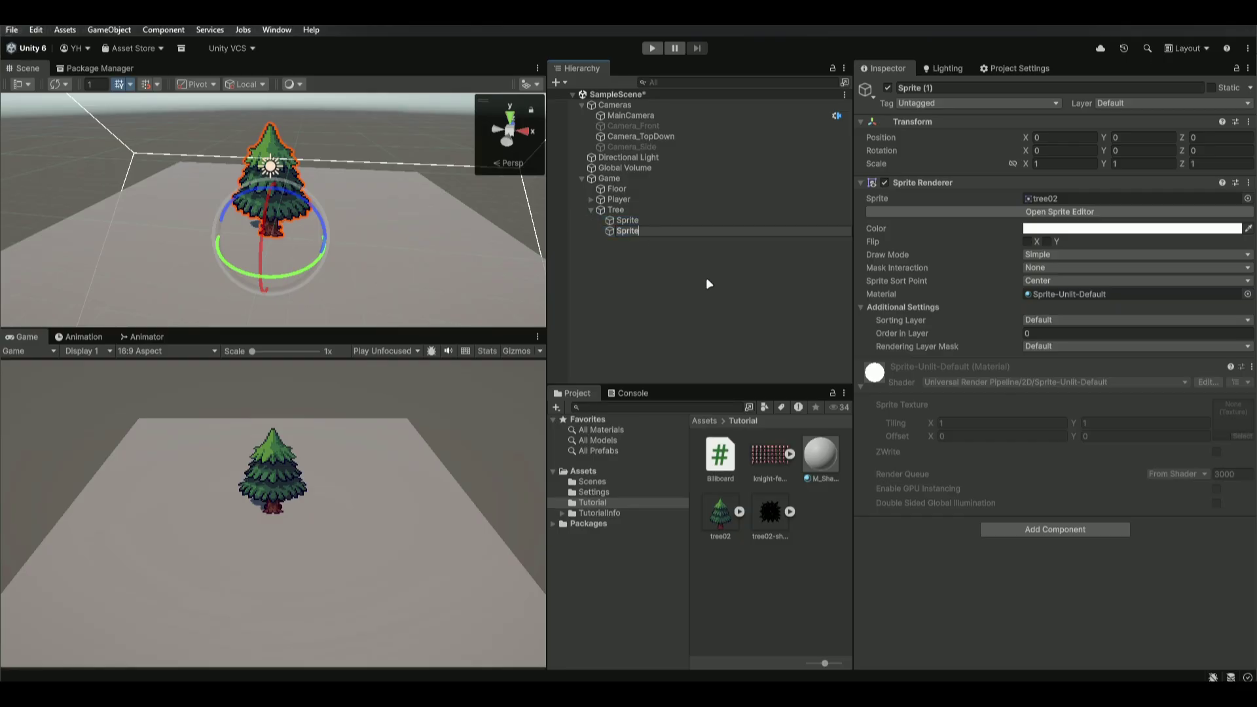
key("Return")
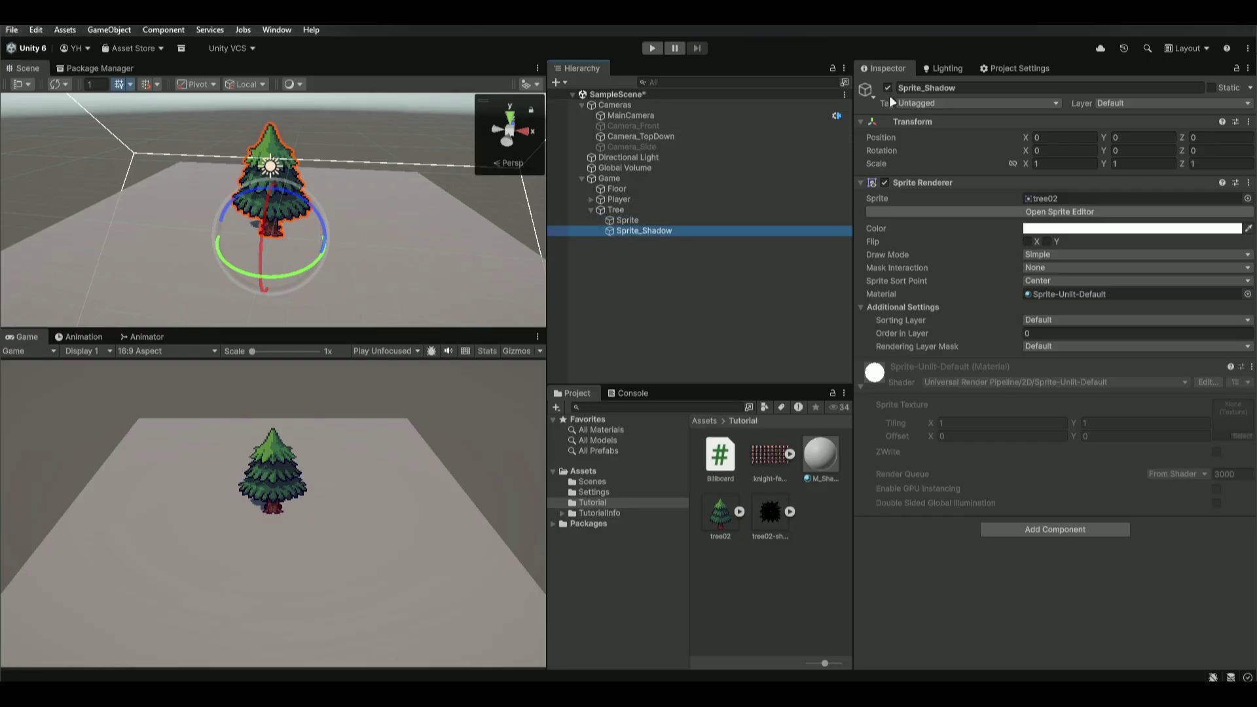
Set Sprite_Shadow's Cast Shadows to Shadows Only in the Debug inspector, return to the normal inspector, and assign the M_Shadow material.
left_click(1248, 68)
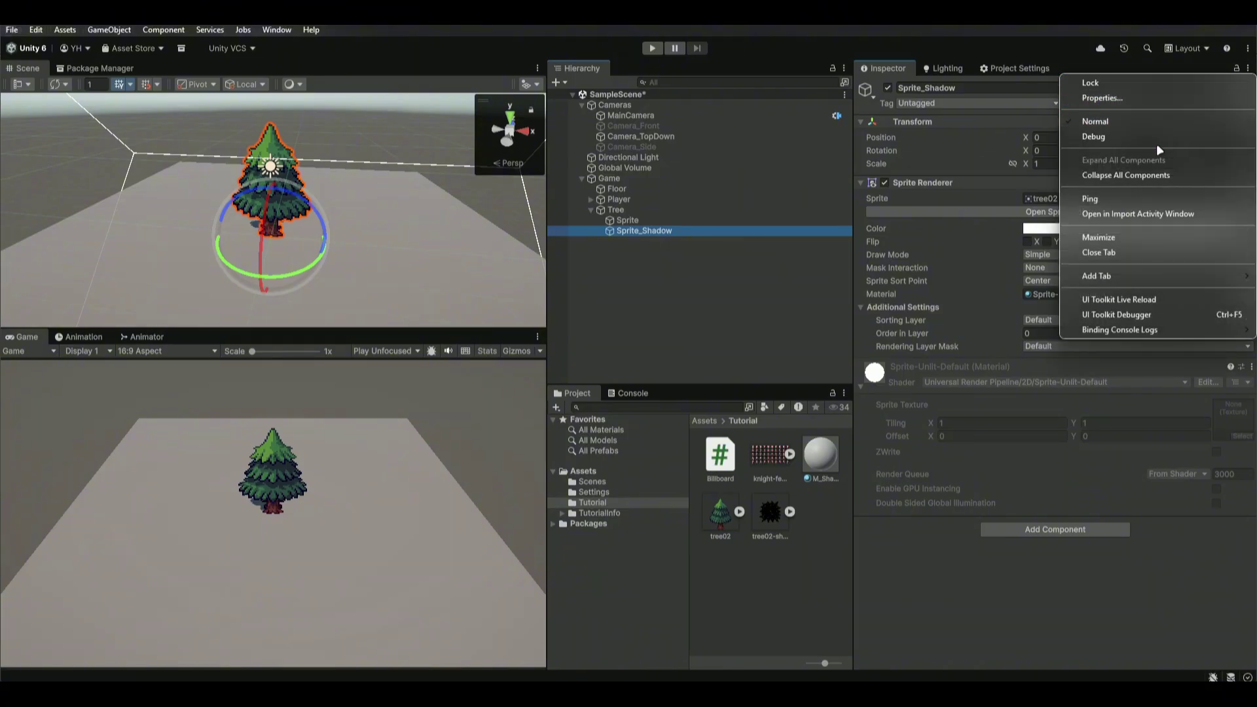
left_click(1110, 136)
left_click(1035, 279)
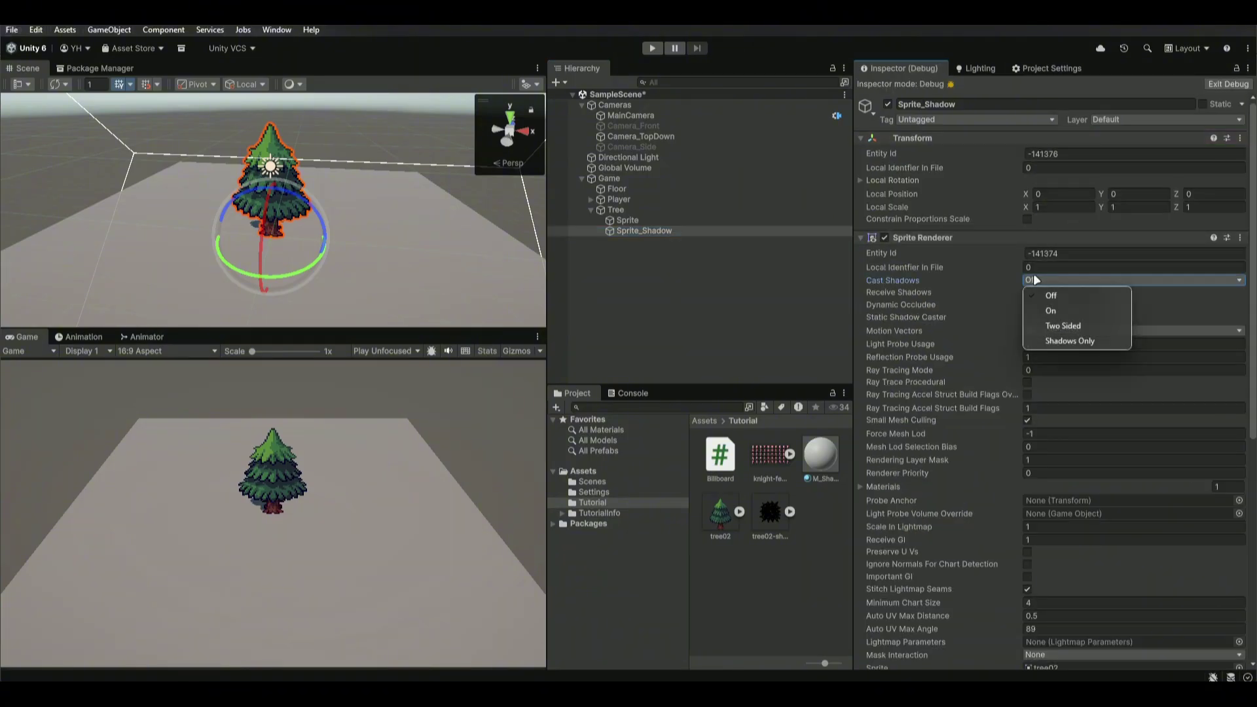
left_click(1051, 341)
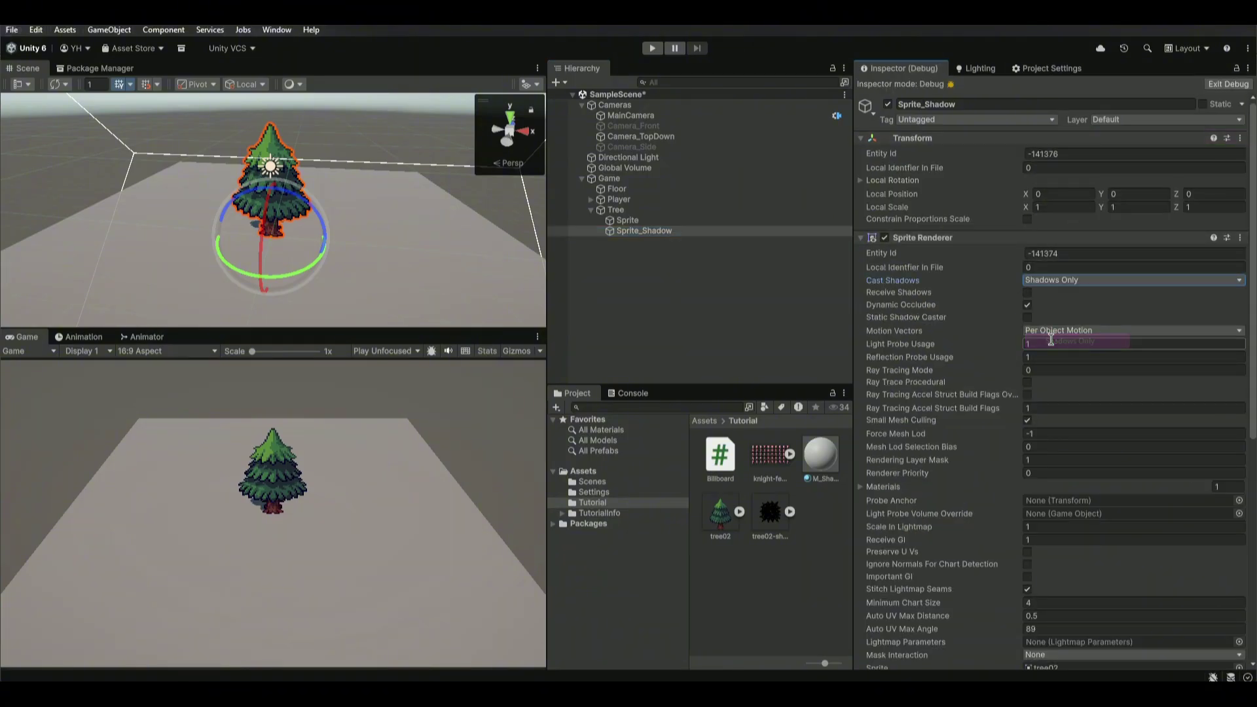
left_click(1216, 83)
Move the Tree object behind the player to Z position 4.
right_click_drag(406, 231, 362, 222)
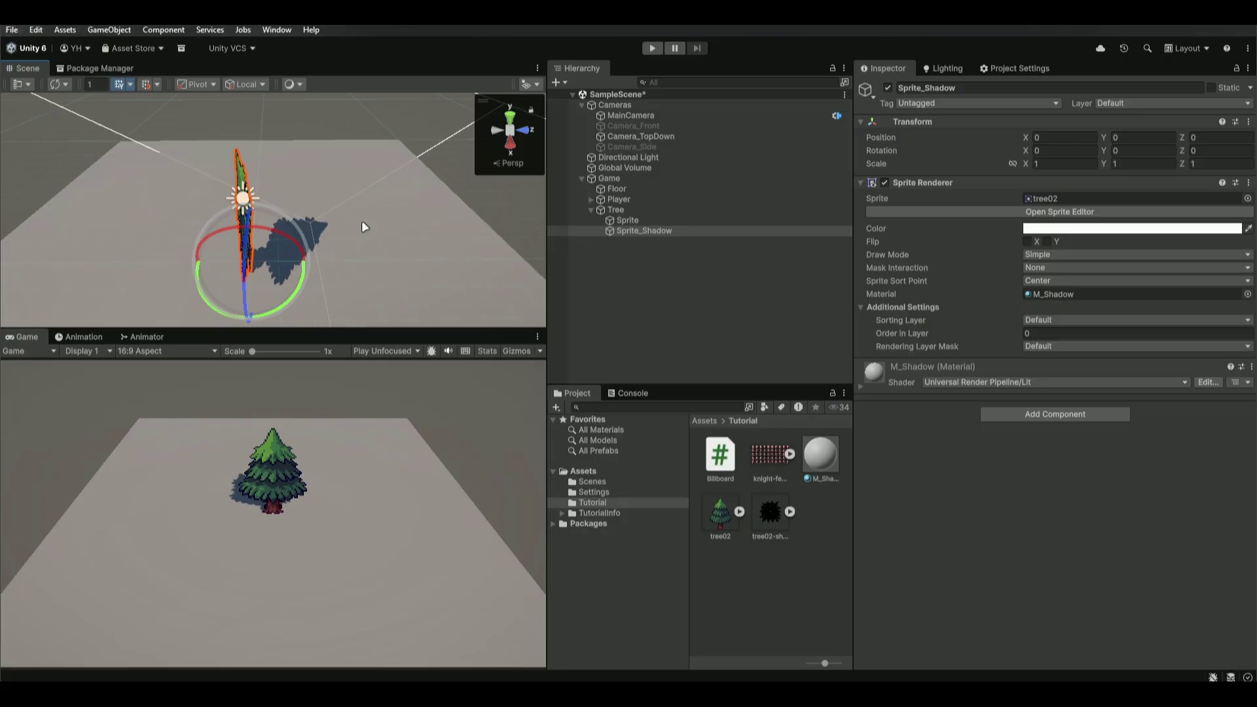
key("w")
right_click_drag(361, 220, 434, 262)
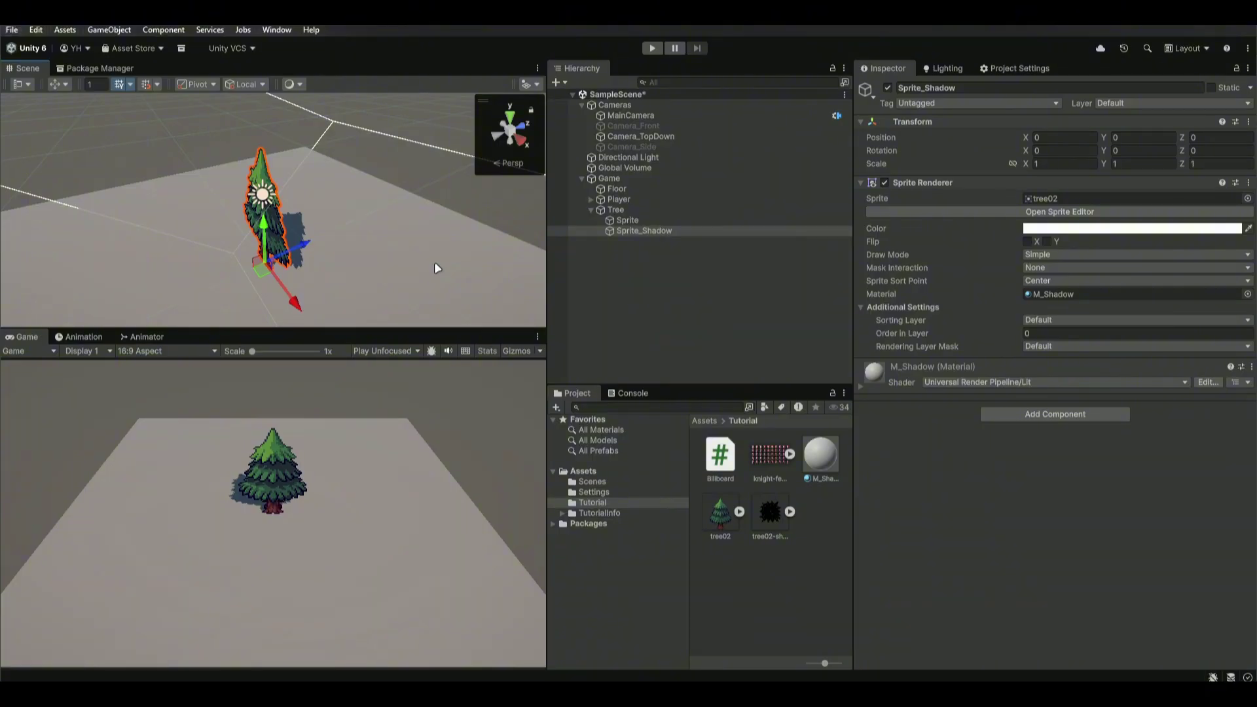
left_click(313, 237)
left_click_drag(313, 237, 375, 223)
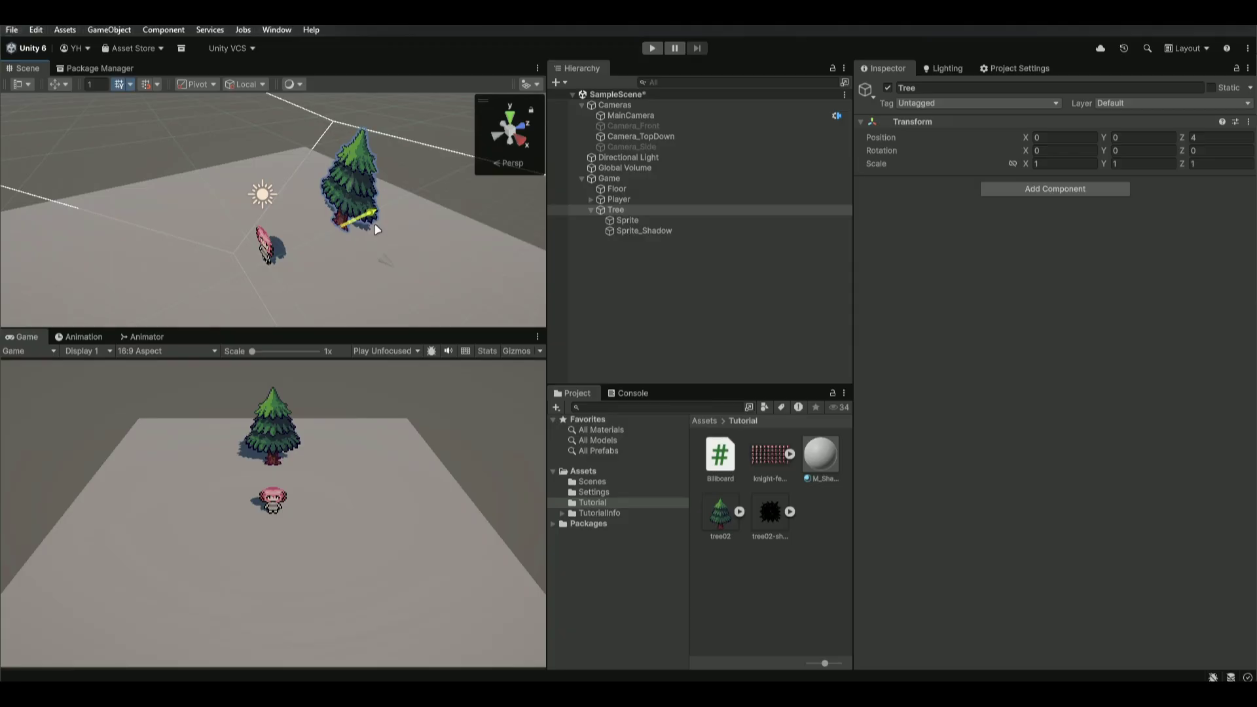
right_click_drag(374, 222, 614, 252)
Duplicate the Tree's Sprite_Shadow and name the copy Sprite_LeavesShadow.
left_click(627, 220)
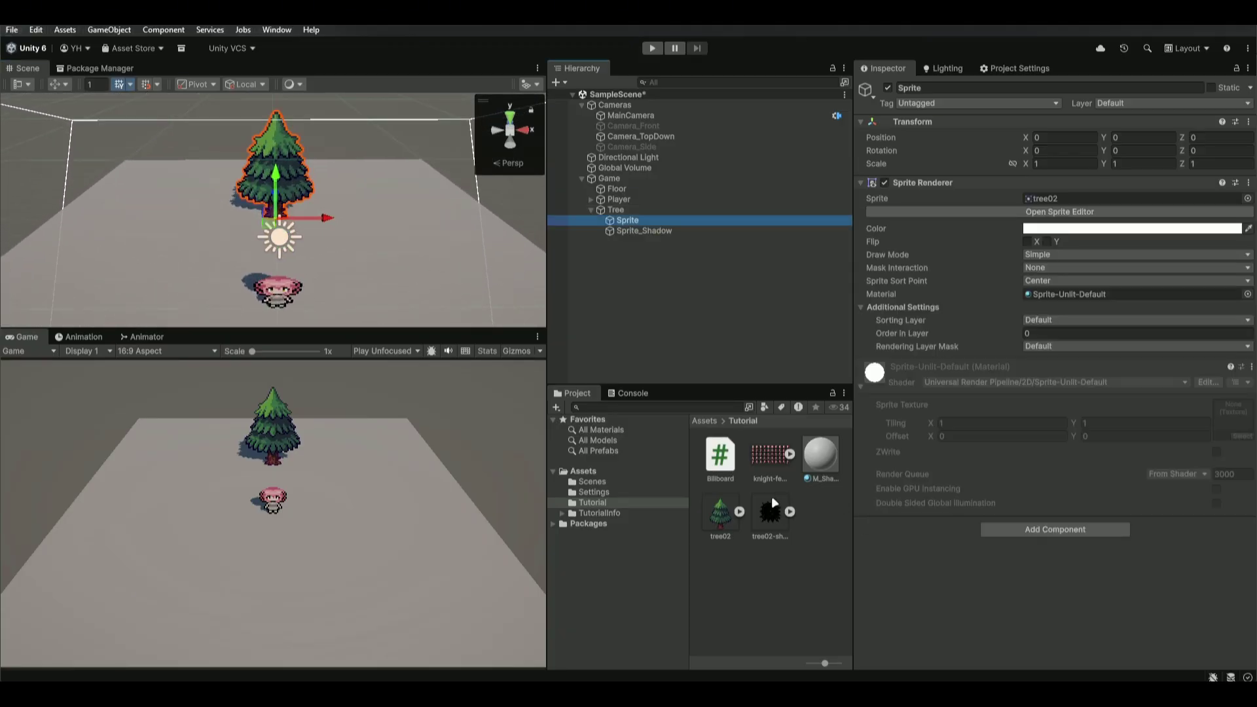
left_click_drag(973, 579, 973, 579)
left_click(649, 231)
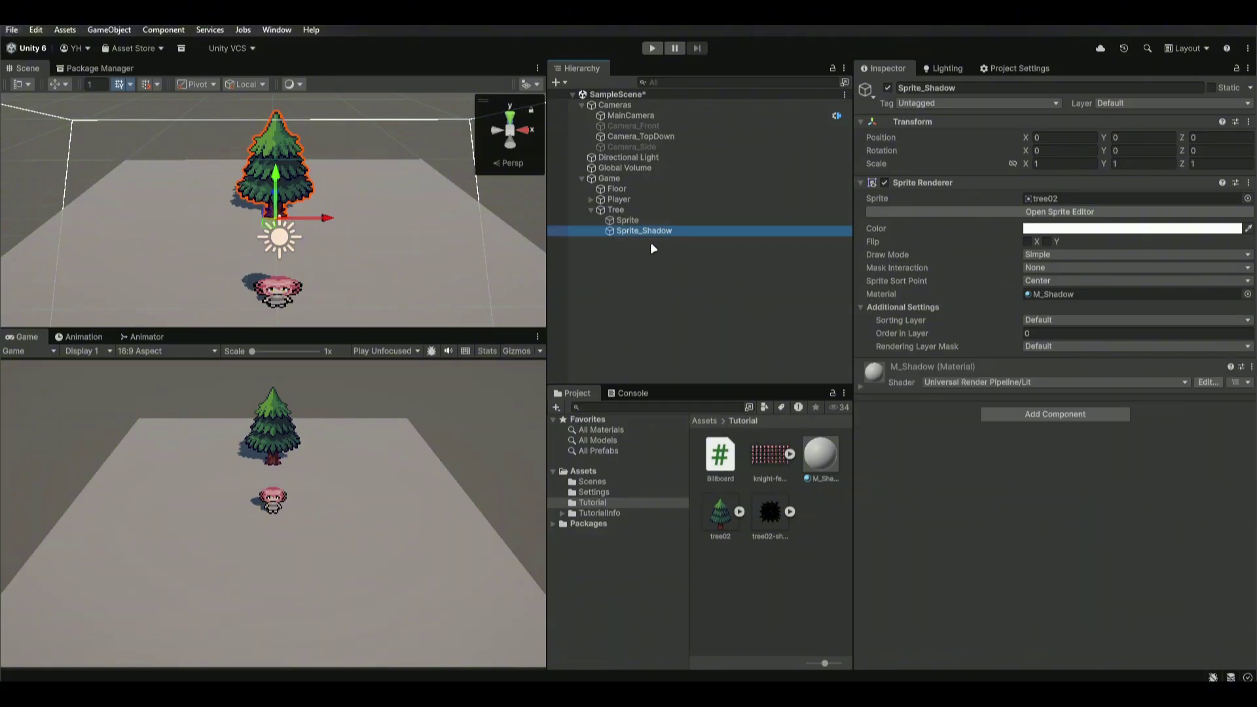
key("ctrl+d")
left_click(650, 239)
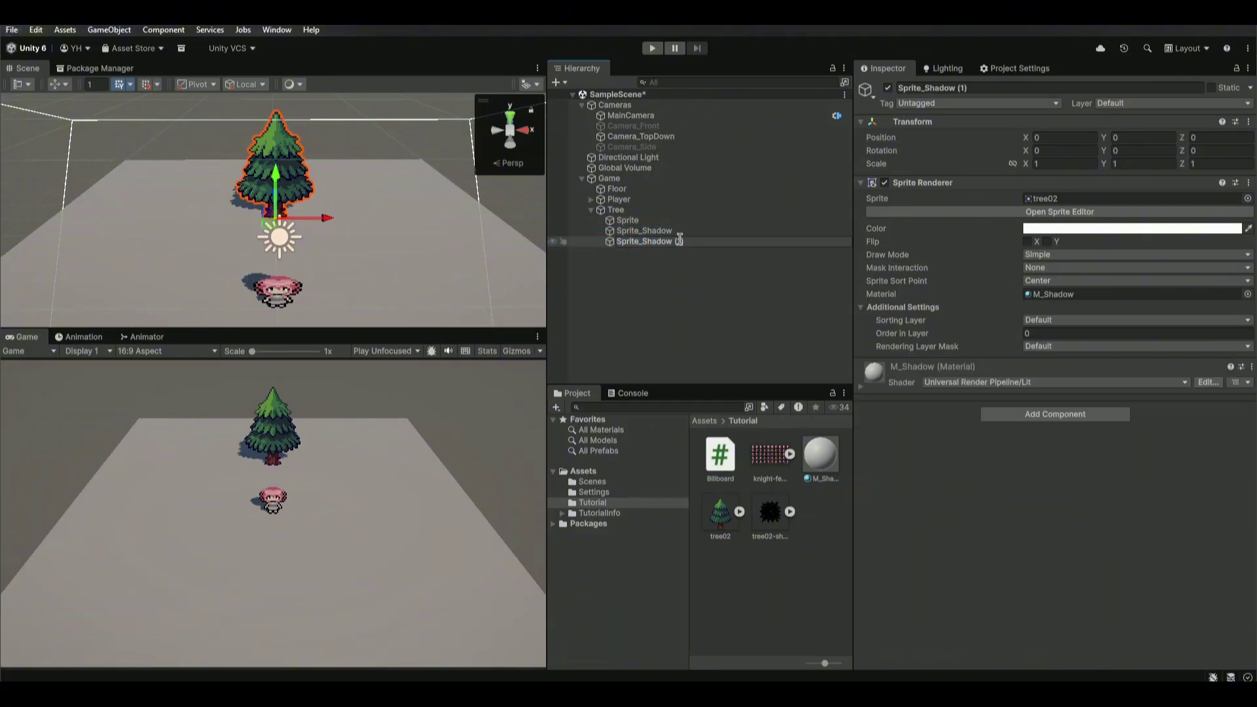
type("Sprite_LeavesShadow")
key("Return")
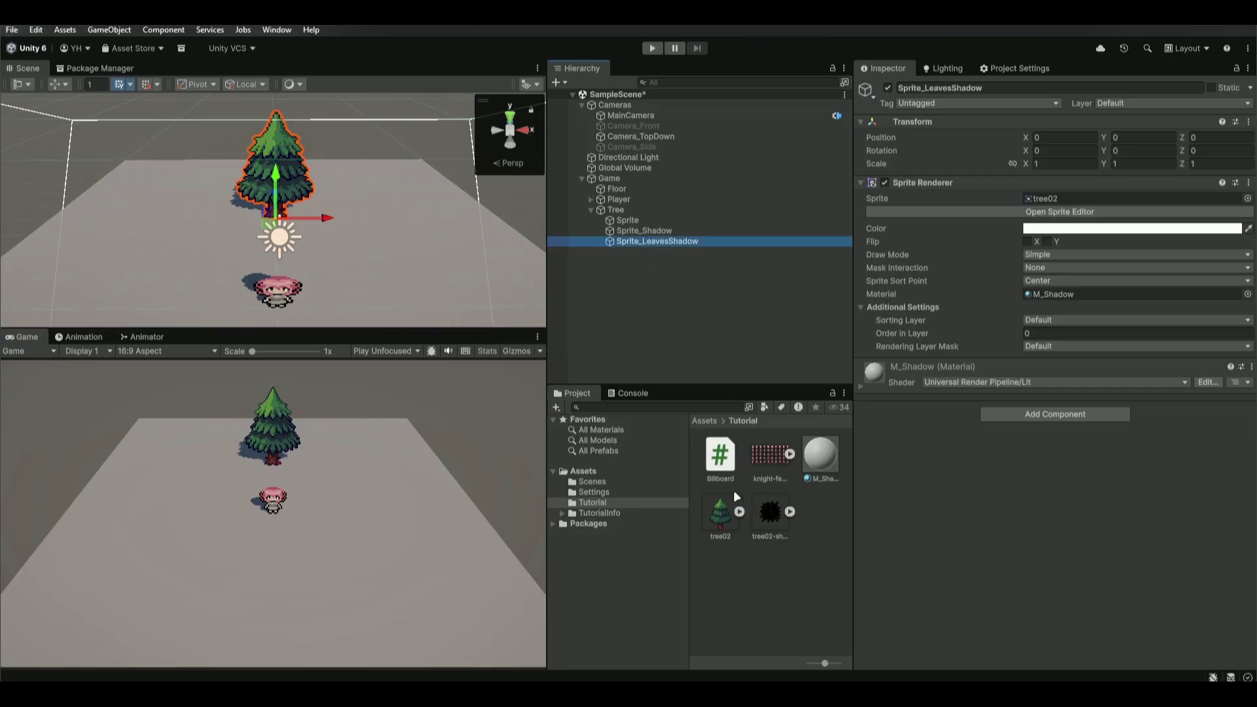
Assign the tree02-shadow sprite to Sprite_LeavesShadow and raise the object to Y position 2.
left_click_drag(768, 522, 1080, 198)
right_click_drag(367, 223, 246, 222)
left_click_drag(240, 237, 233, 173)
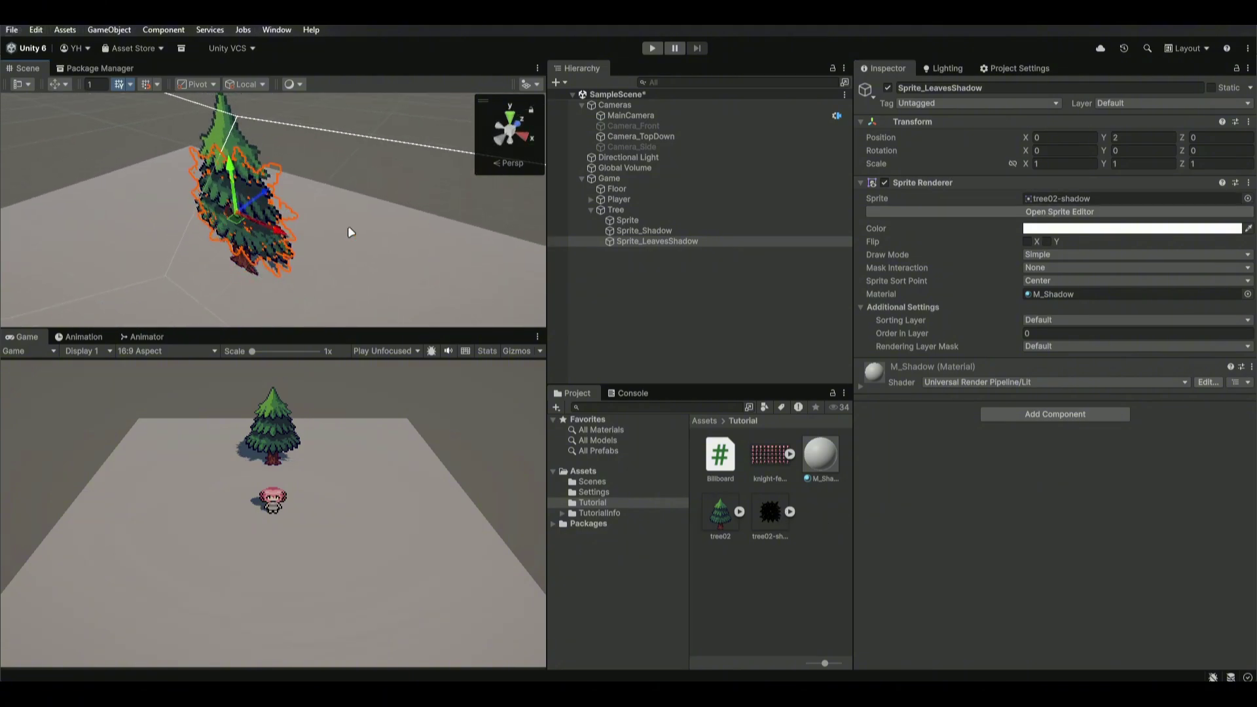
Rotate Sprite_LeavesShadow 90 degrees about X so it lies flat, and lower it to Y position 1.
right_click_drag(347, 225, 356, 194)
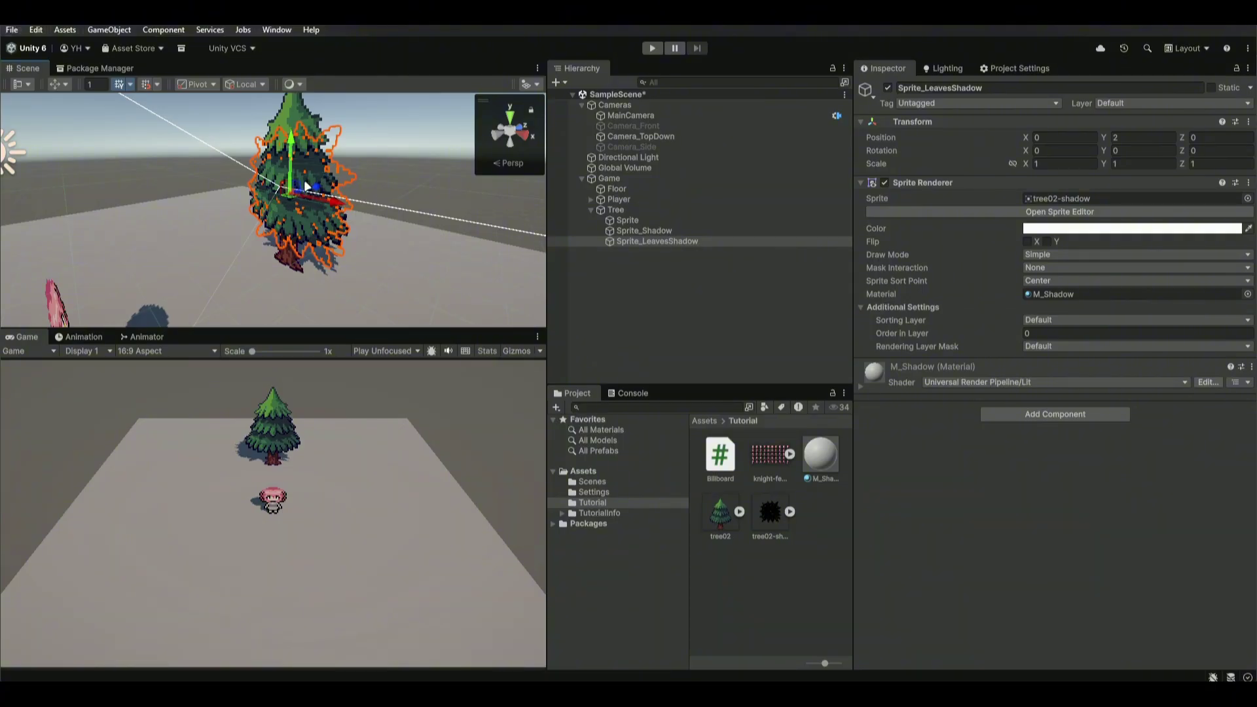
key("e")
left_click_drag(265, 160, 256, 231)
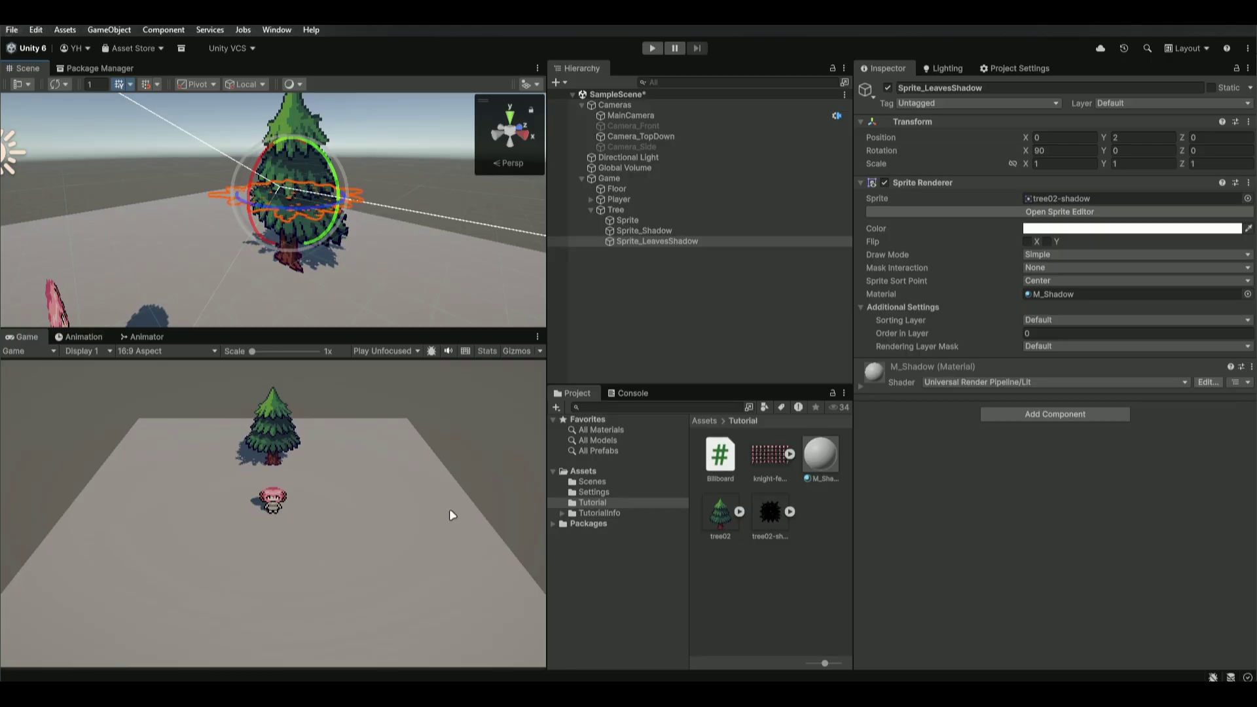
left_click_drag(393, 216, 263, 234, "alt")
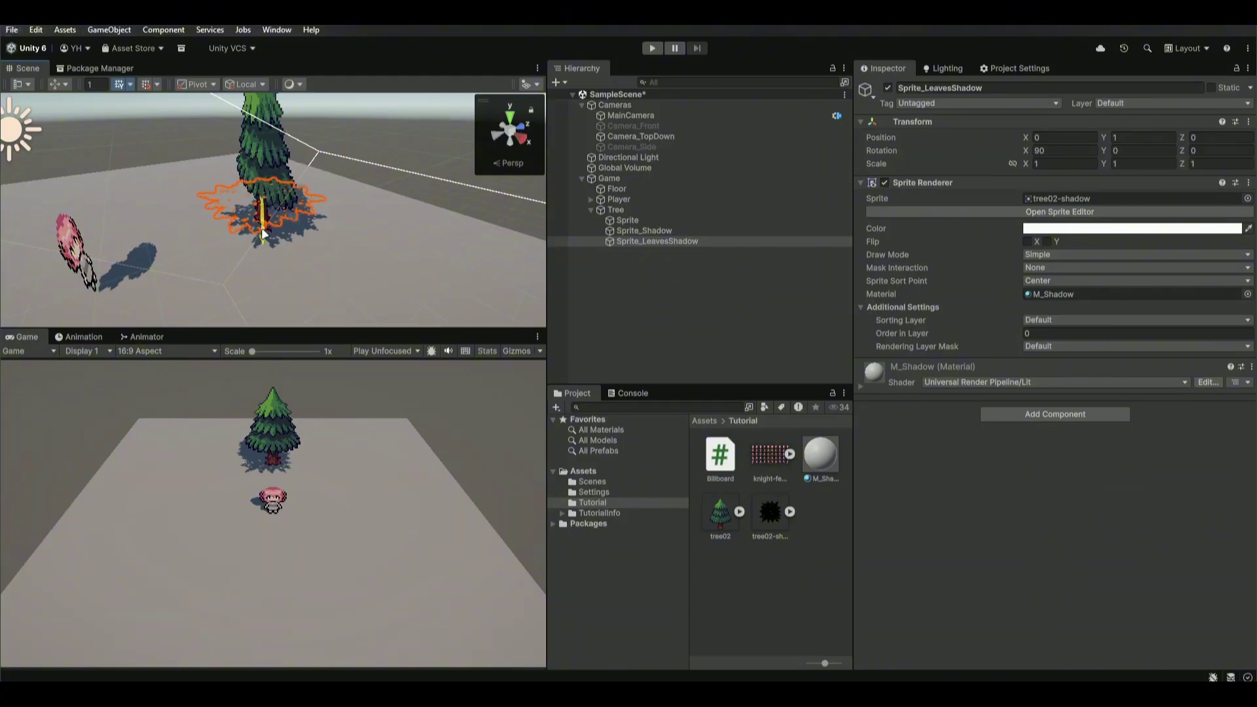
left_click(410, 169)
left_click_drag(410, 168, 345, 271, "alt")
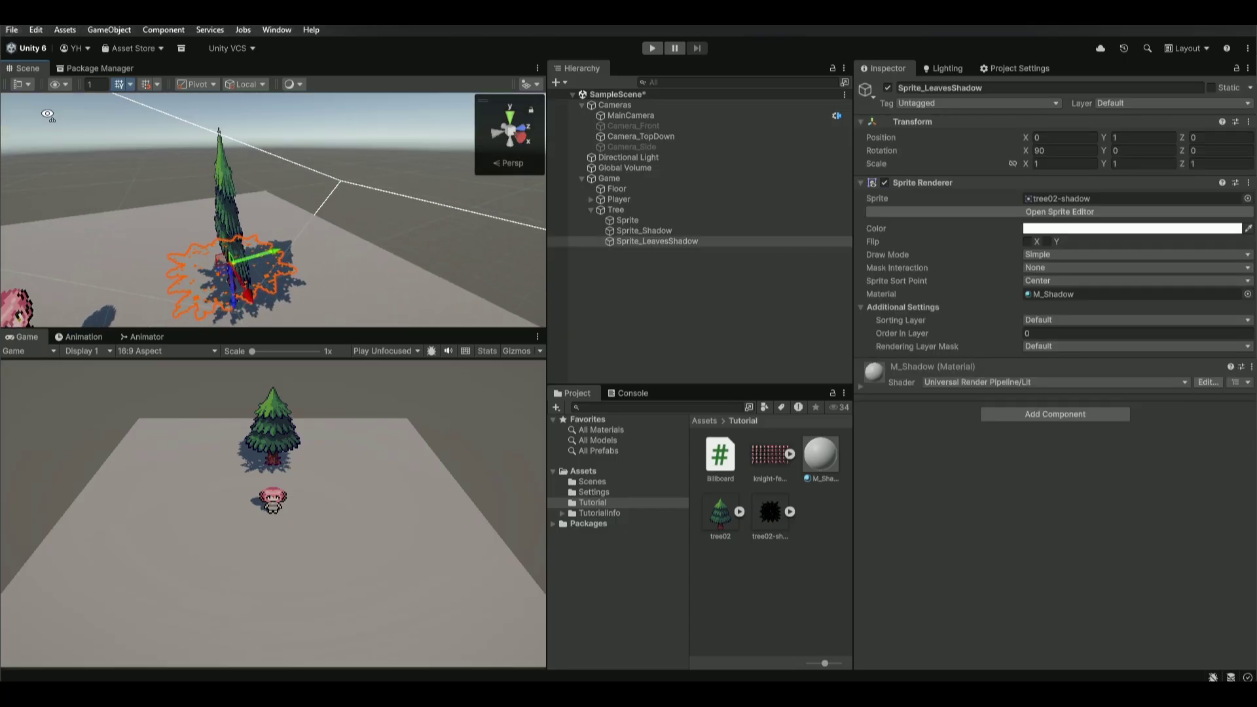
Try a second leaf shadow by duplicating Sprite_LeavesShadow, and delete the copy.
key("ctrl+d")
left_click_drag(269, 292, 452, 209)
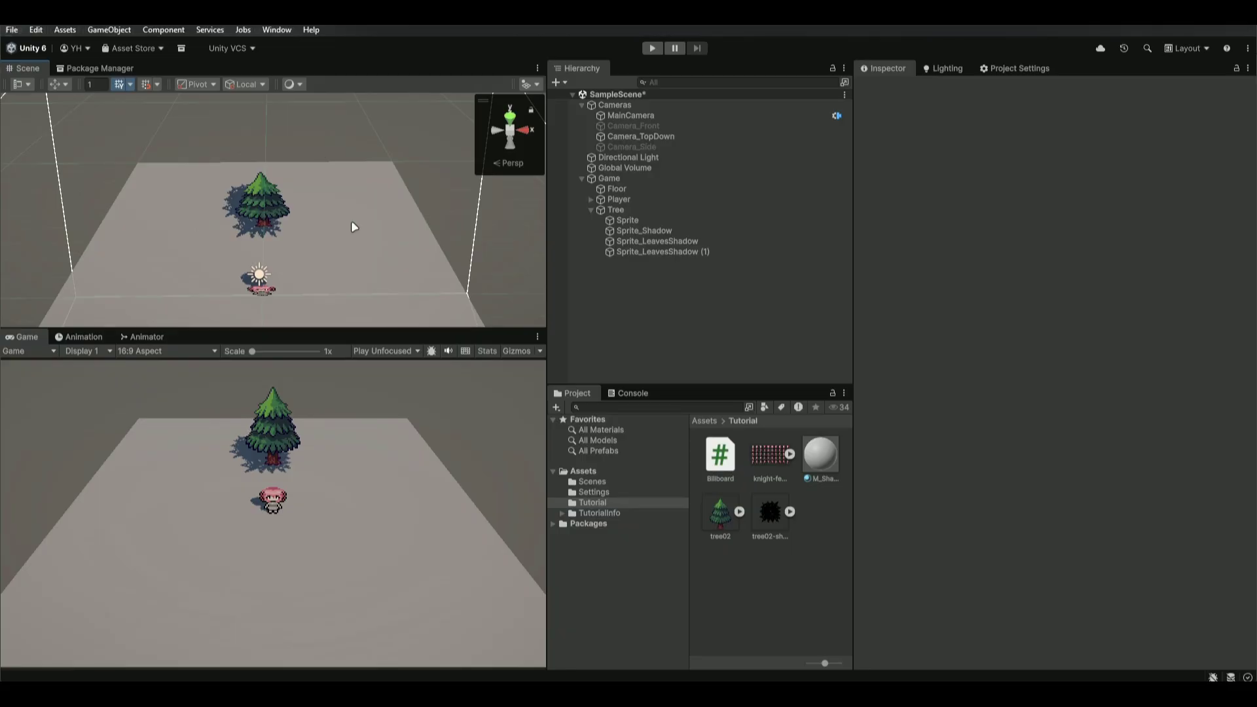
left_click(672, 251)
key("Delete")
Move Sprite_LeavesShadow to Y position 2 and deselect it.
left_click_drag(282, 243, 318, 216, "alt")
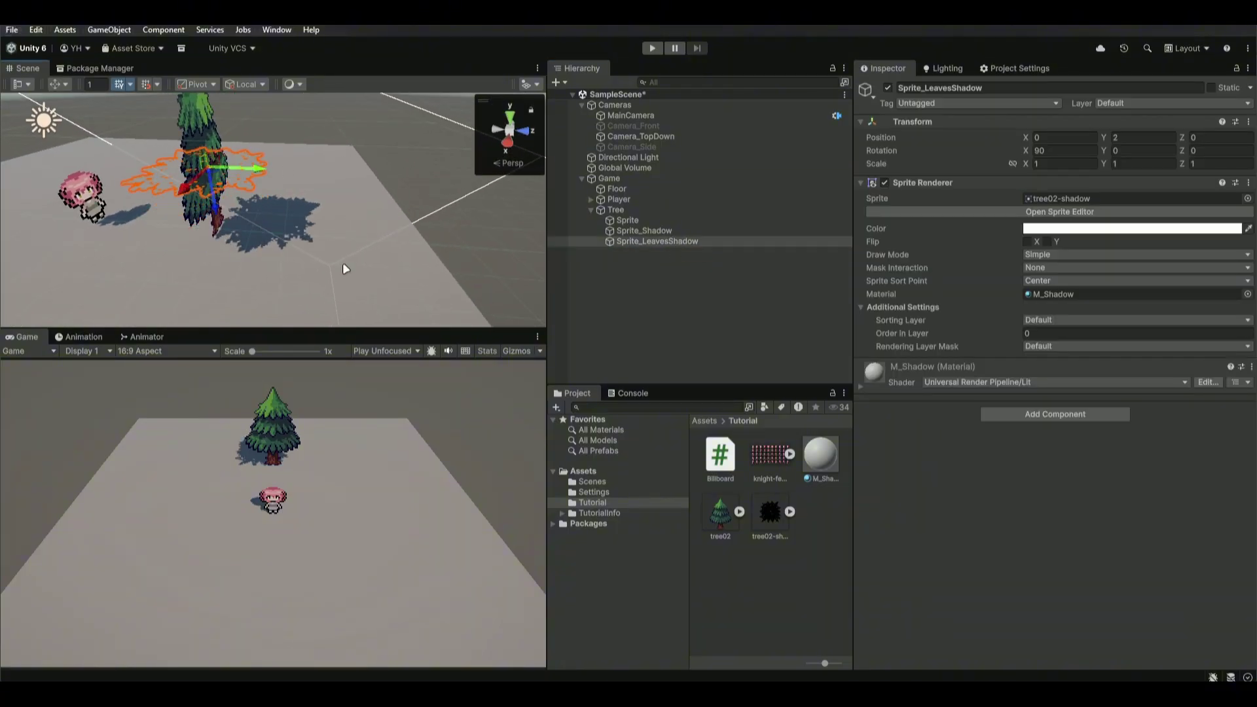
left_click(513, 232)
left_click_drag(513, 231, 283, 259, "alt")
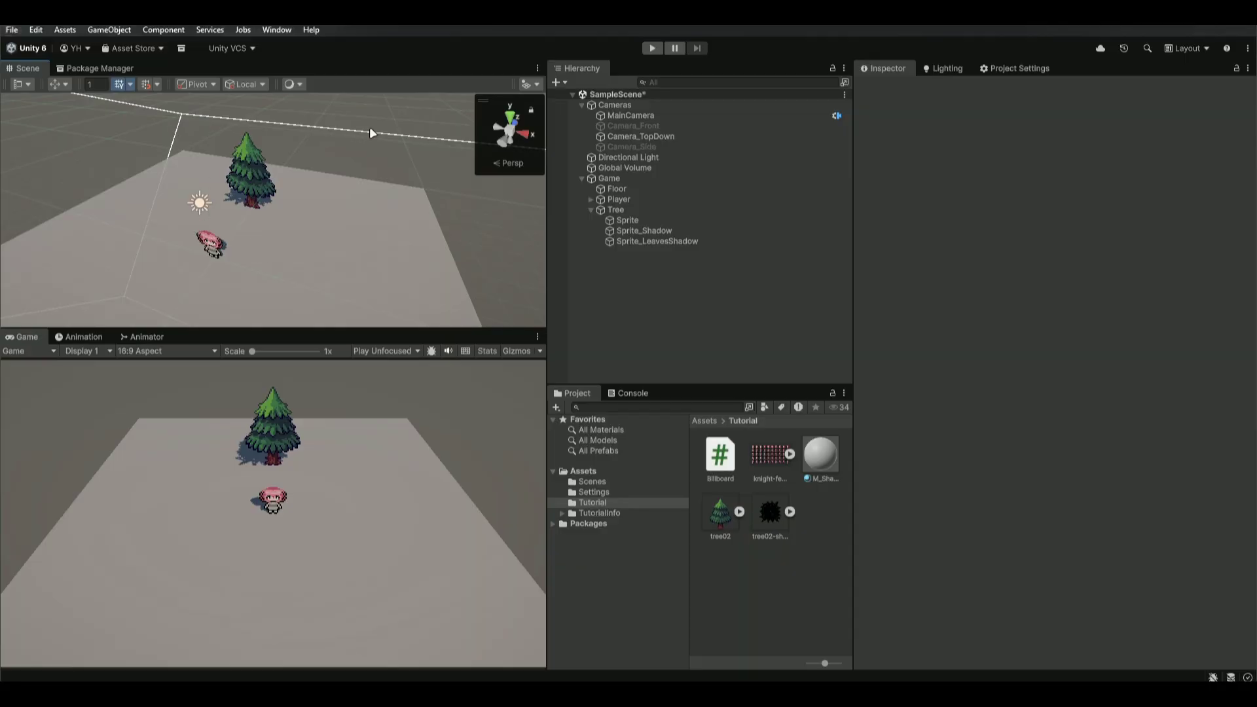
Enter Play mode and examine the tree's and player's shadows in the scene.
left_click(657, 46)
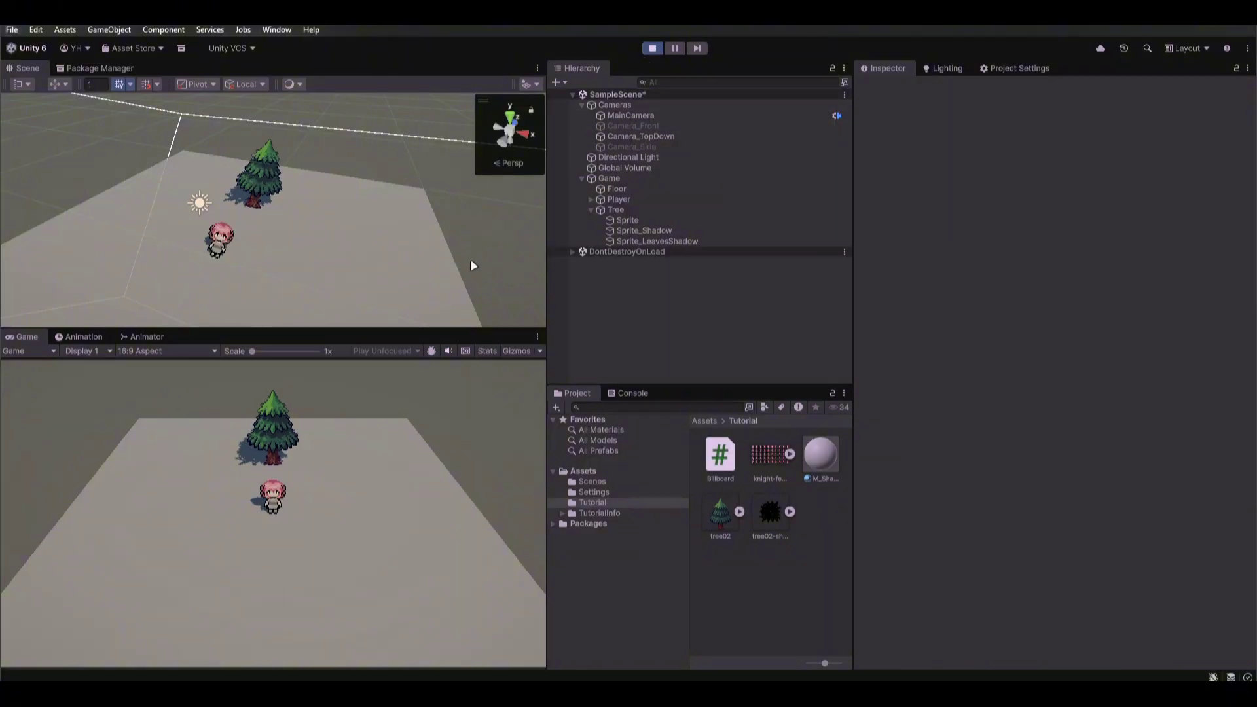
left_click_drag(473, 269, 527, 278, "alt")
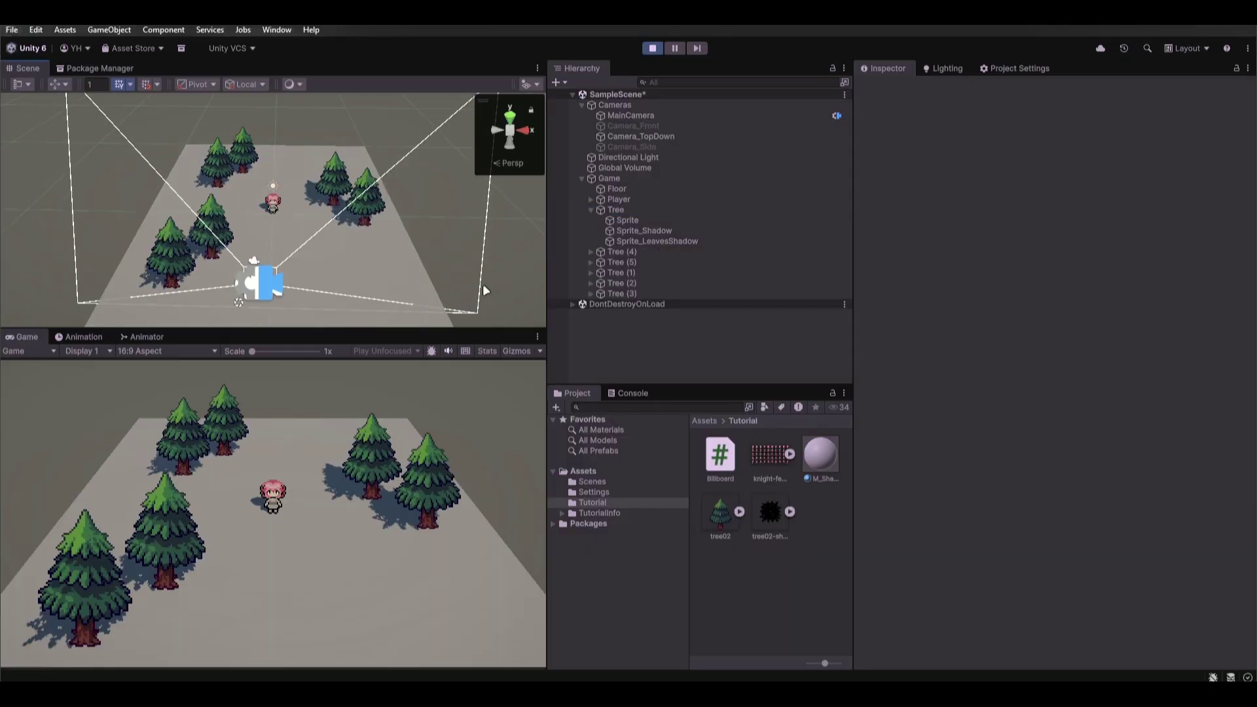